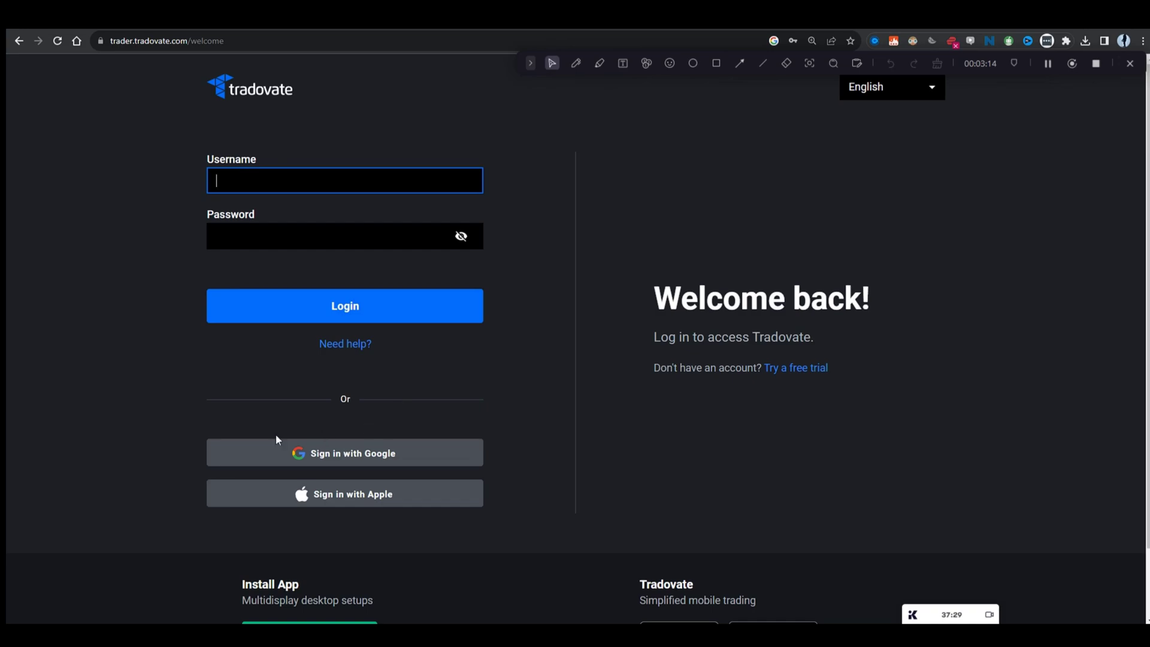
Step: Log into Tradovate with the saved autofilled account and continue into Simulation trading mode
{"action": "left_click", "coordinate": [311, 247]}
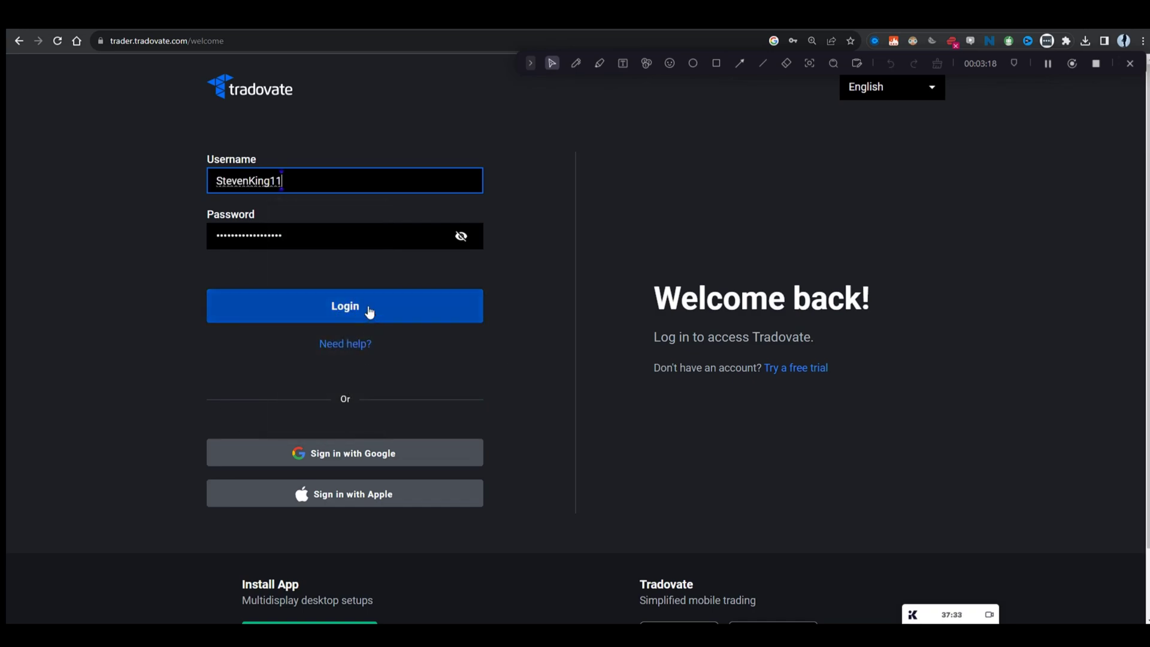
{"action": "left_click", "coordinate": [369, 312]}
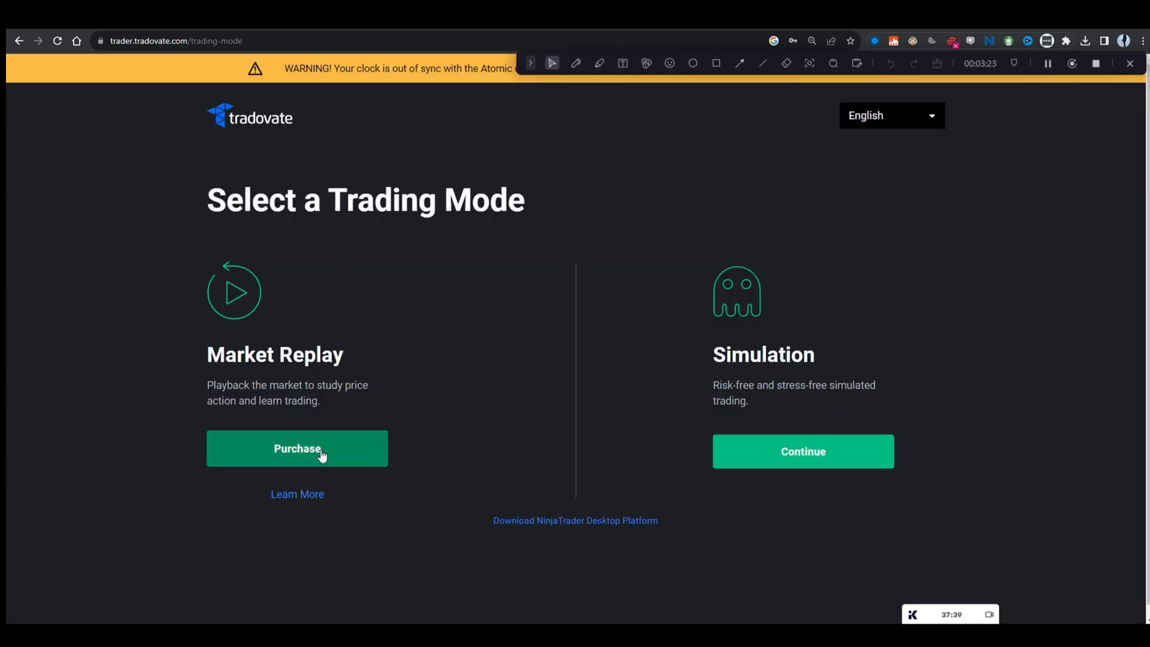
{"action": "left_click", "coordinate": [824, 459]}
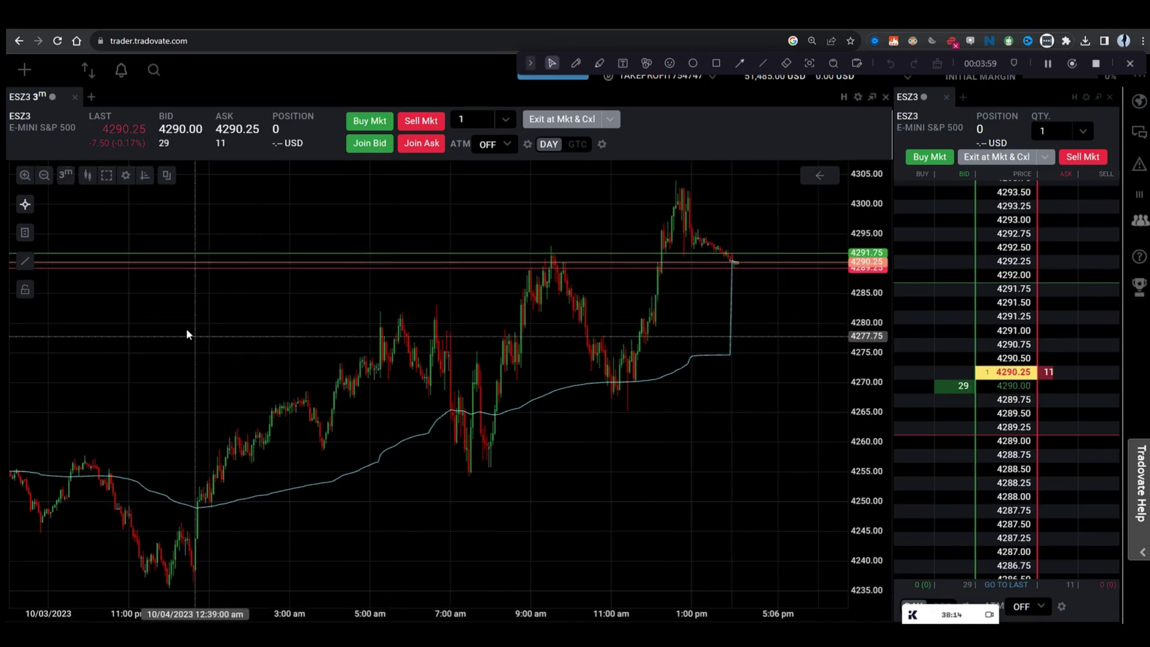
{"action": "left_click", "coordinate": [30, 208]}
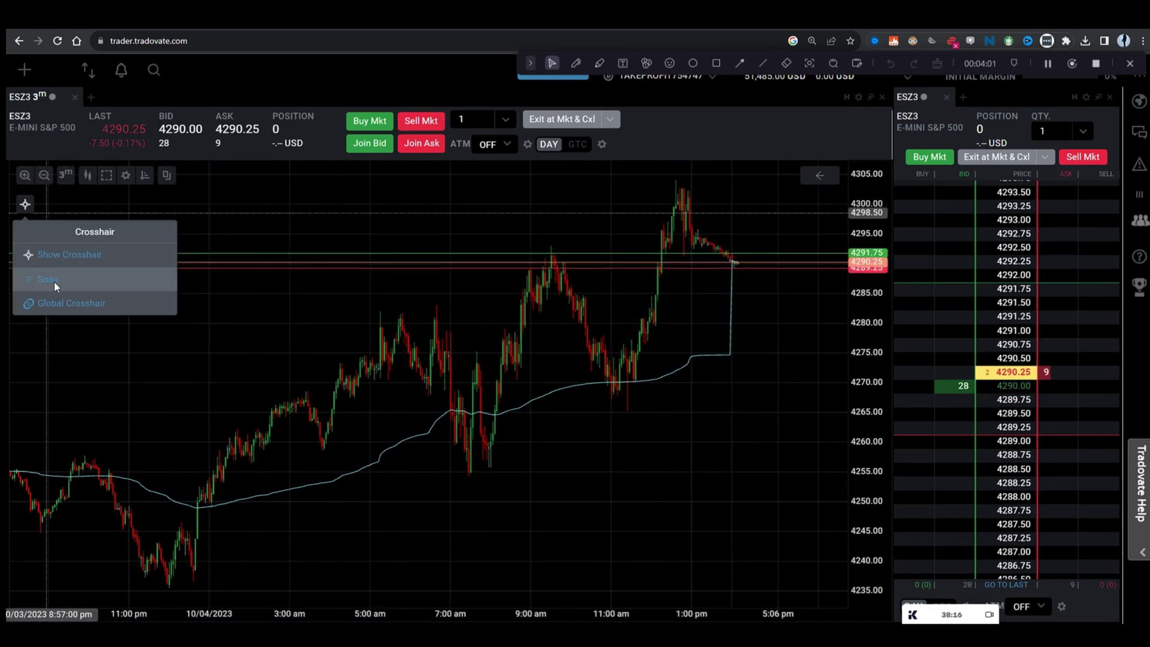
{"action": "left_click", "coordinate": [55, 279]}
{"action": "left_click", "coordinate": [30, 208]}
{"action": "left_click", "coordinate": [55, 258]}
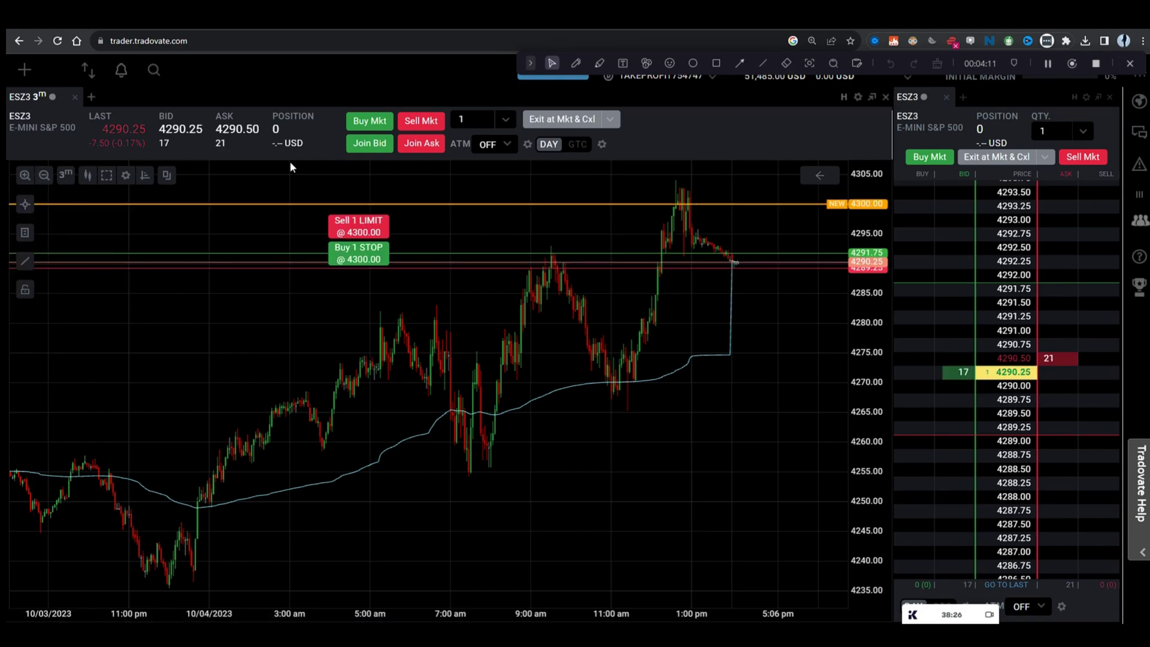
{"action": "key", "text": "Escape"}
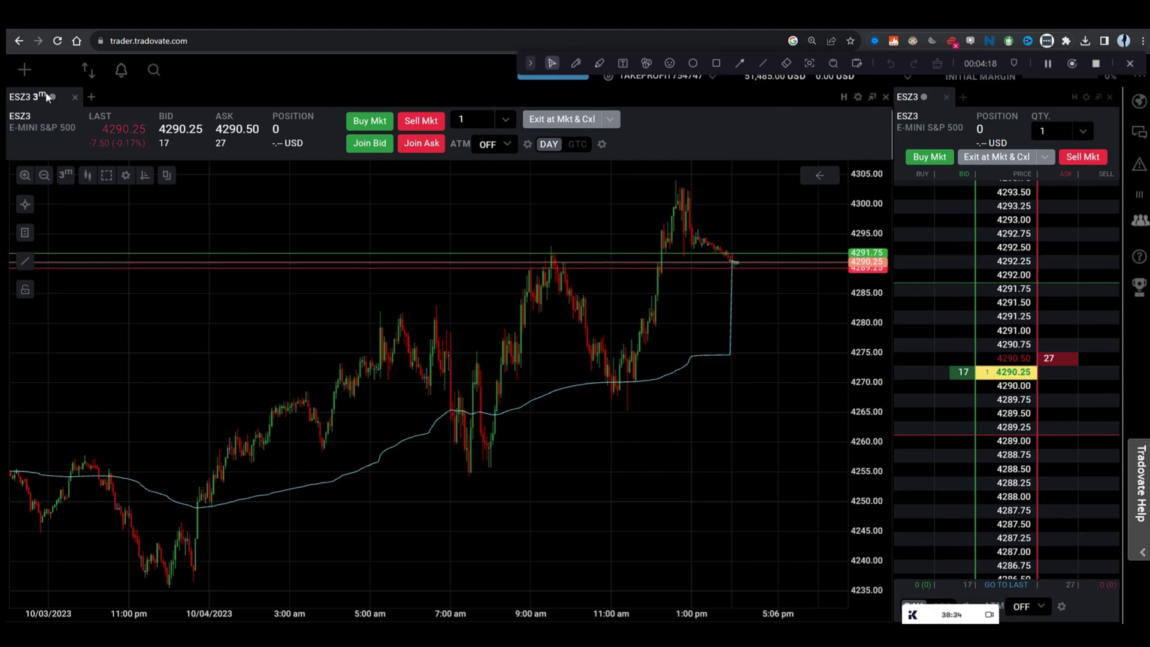
{"action": "left_click", "coordinate": [25, 70]}
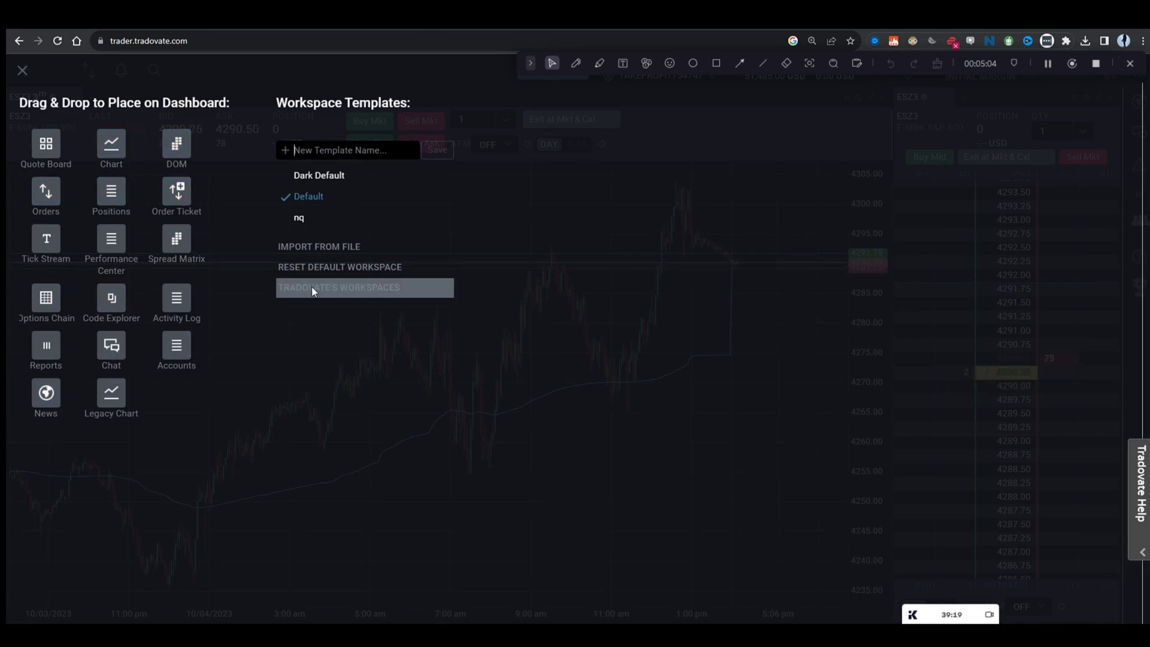
{"action": "left_click", "coordinate": [311, 286]}
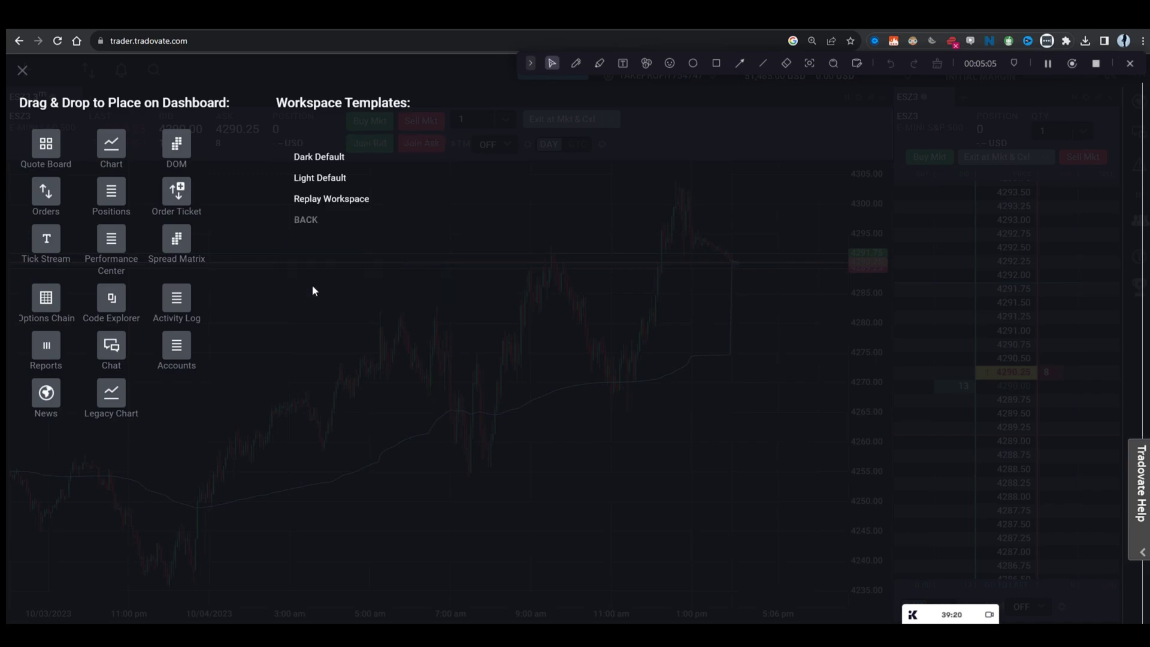
{"action": "left_click", "coordinate": [301, 220]}
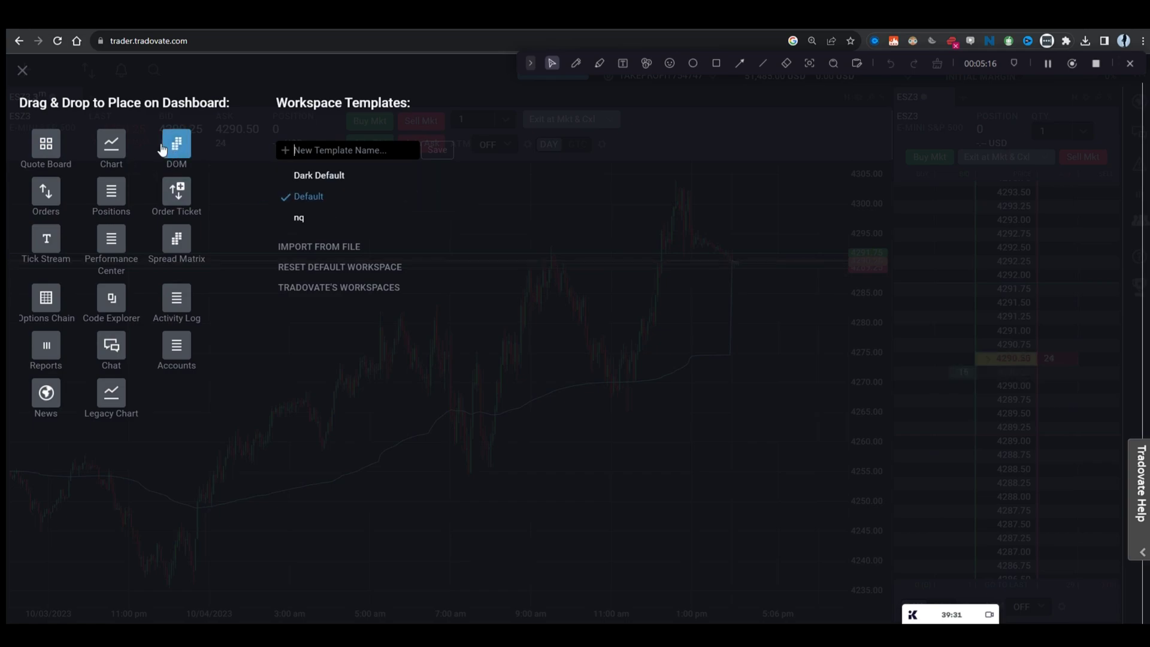
Step: Add a DOM panel beside the chart and load it with the ESZ3 E-Mini S&P 500 contract
{"action": "left_click_drag", "start_coordinate": [175, 144], "coordinate": [848, 268]}
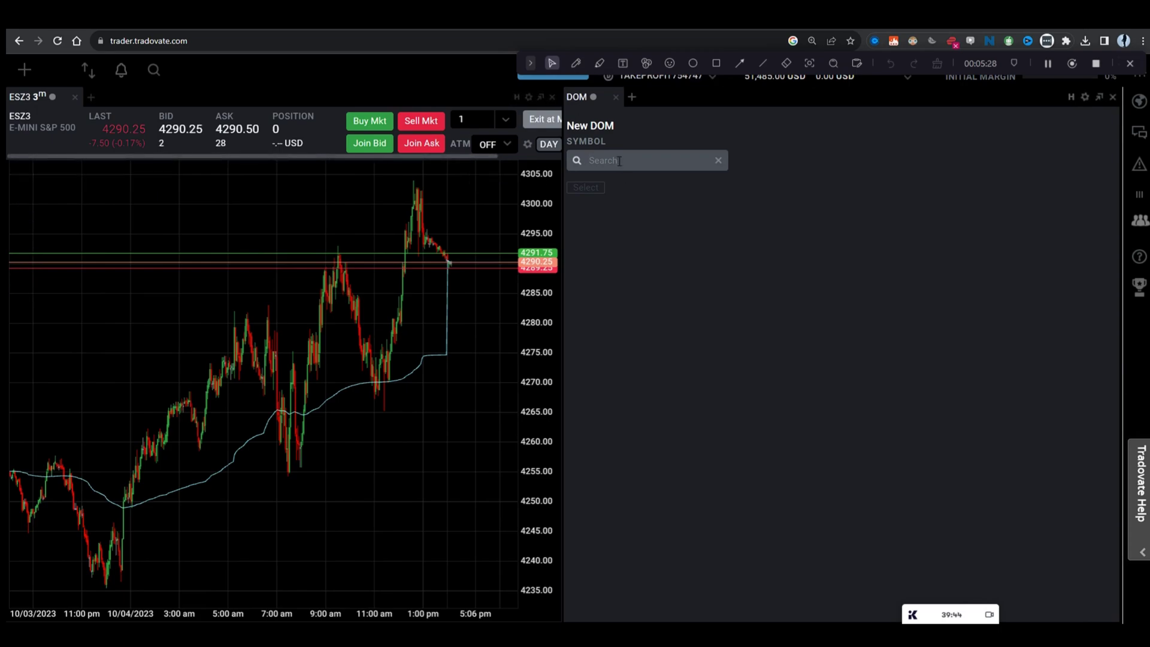
{"action": "type", "text": "es"}
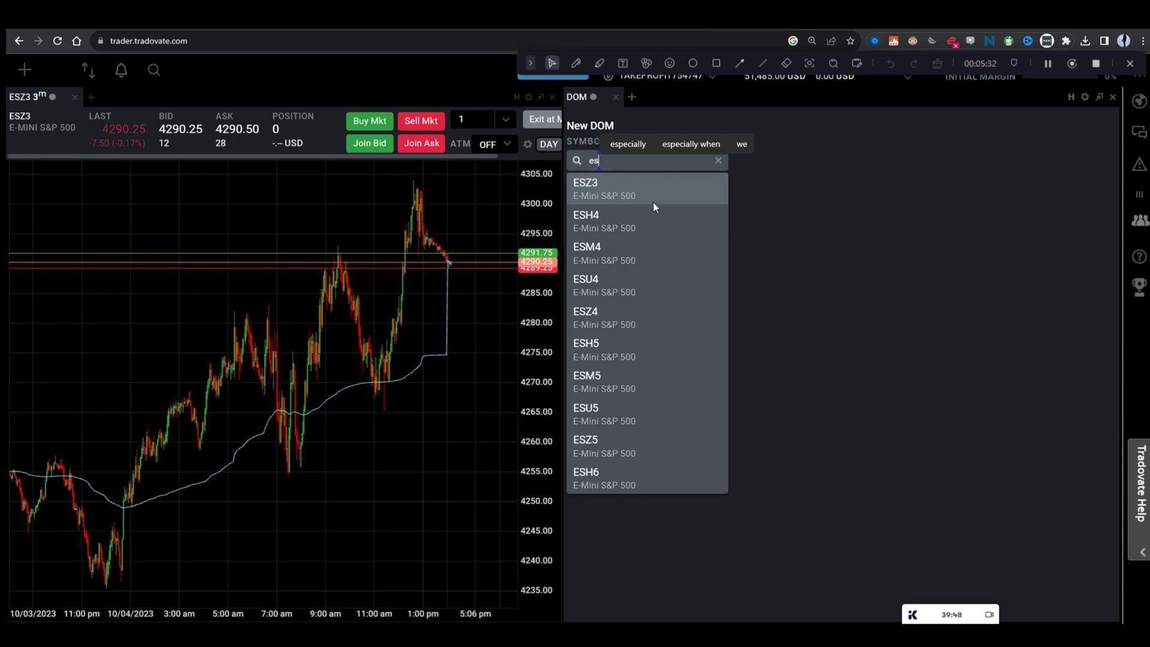
{"action": "left_click", "coordinate": [628, 192]}
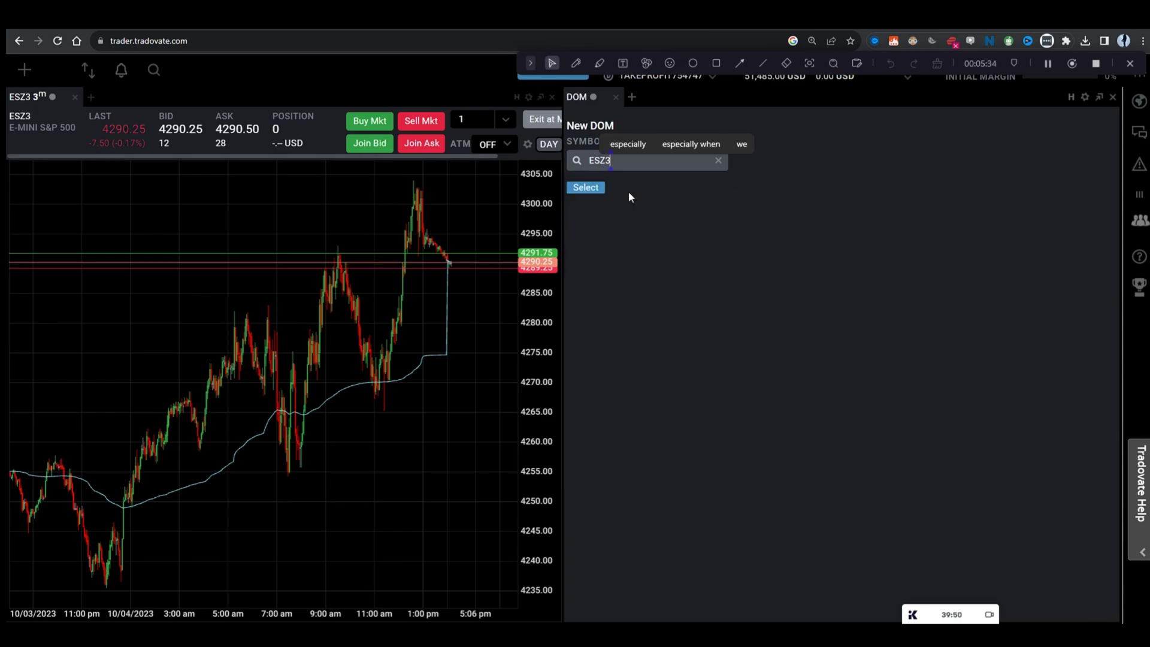
{"action": "left_click", "coordinate": [599, 188]}
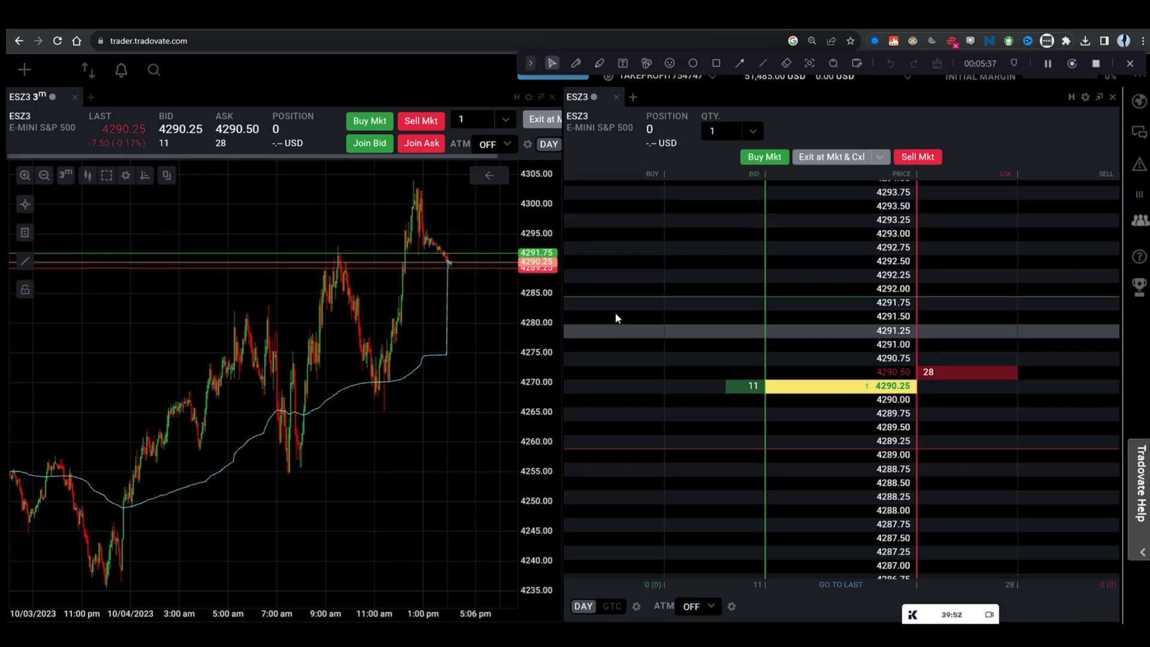
Step: Turn on Show Histogram, Show Join Bid / Join Ask and Show Pulling / Stacking for the ESZ3 ladder
{"action": "left_click", "coordinate": [1085, 97]}
{"action": "left_click", "coordinate": [1041, 145]}
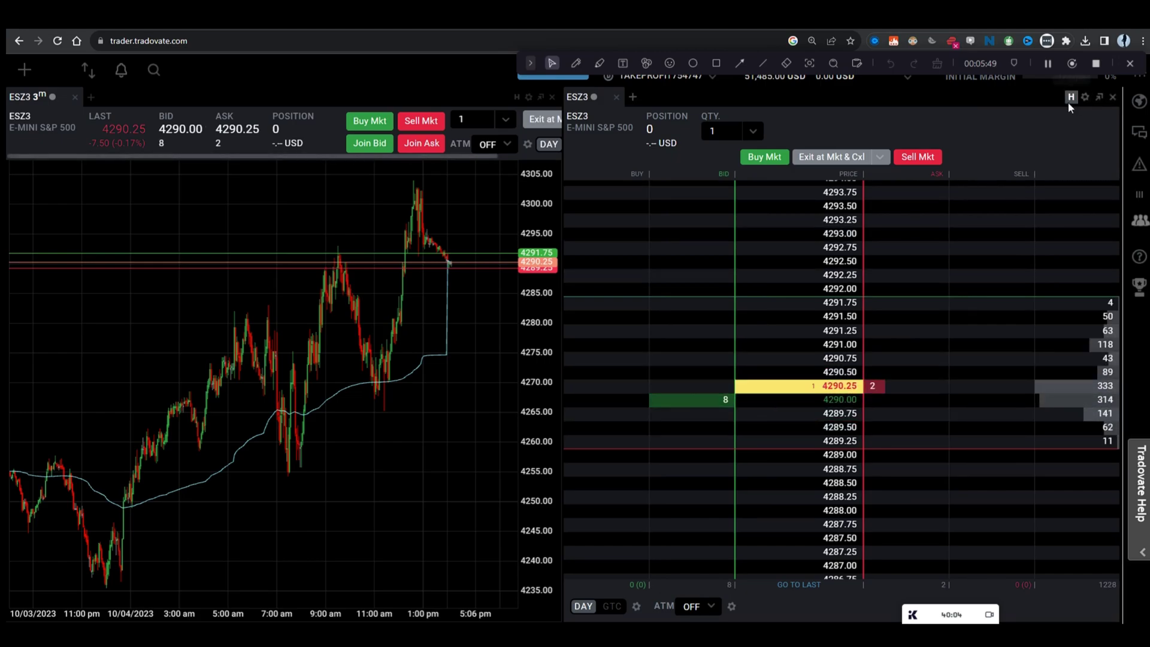
{"action": "left_click", "coordinate": [1085, 96]}
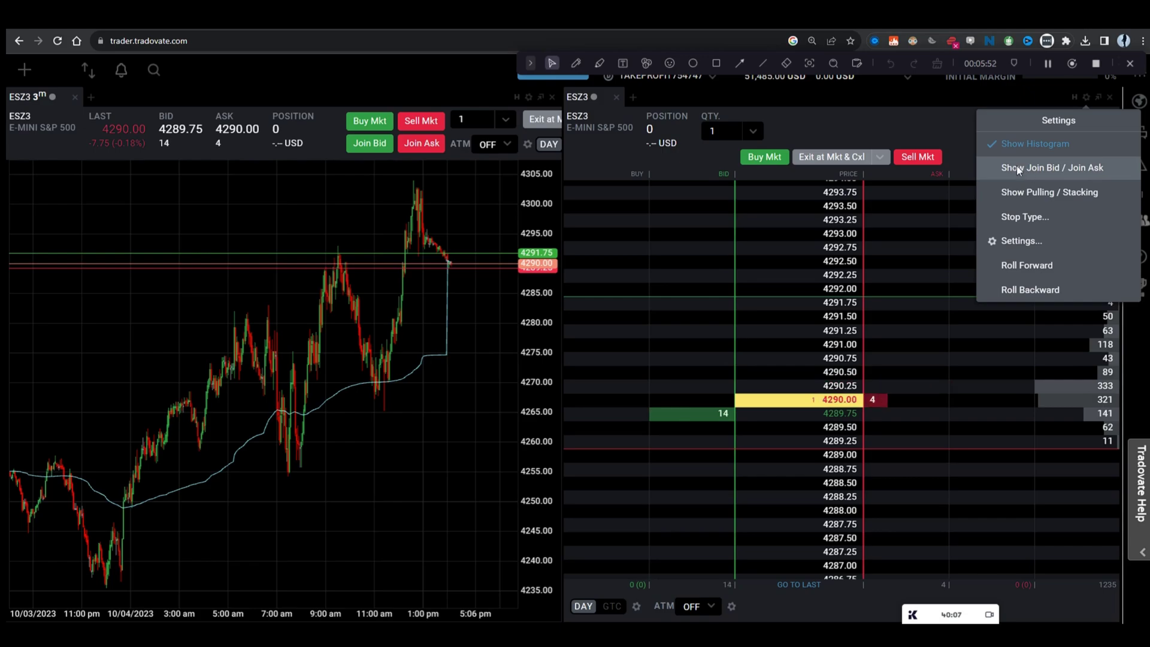
{"action": "left_click", "coordinate": [1017, 168]}
{"action": "left_click", "coordinate": [1085, 97]}
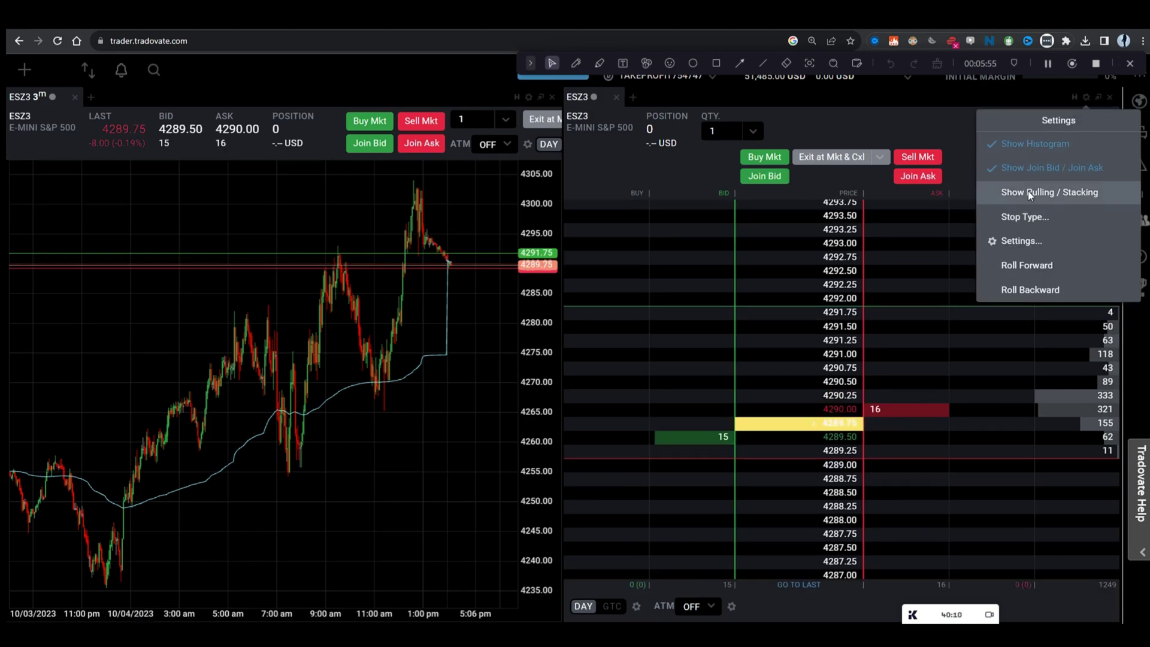
{"action": "left_click", "coordinate": [1023, 196]}
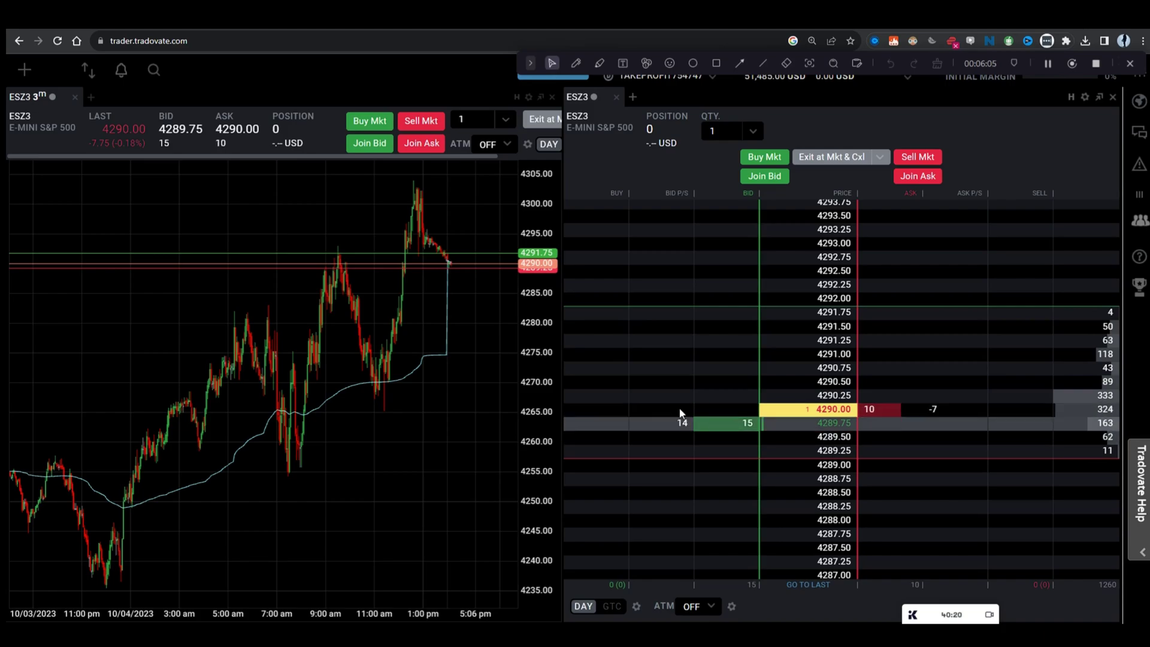
Step: Change the ladder's stop type to Trailing Stop Limit in the Configure Stop Type dialog
{"action": "left_click", "coordinate": [1085, 96]}
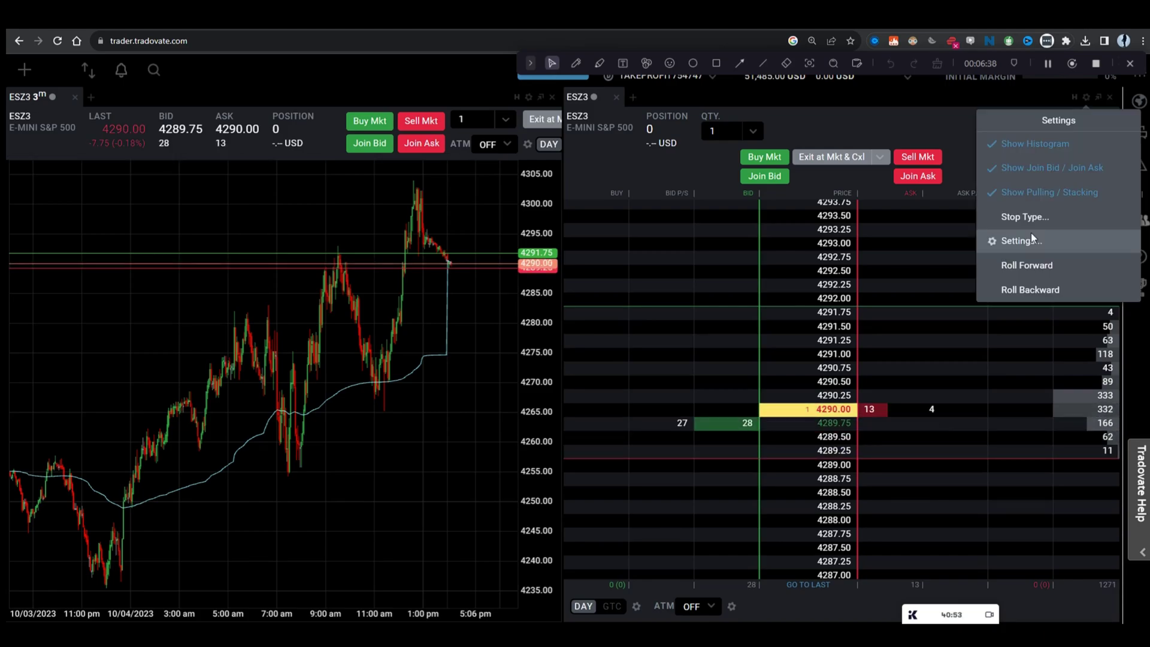
{"action": "left_click", "coordinate": [1019, 221]}
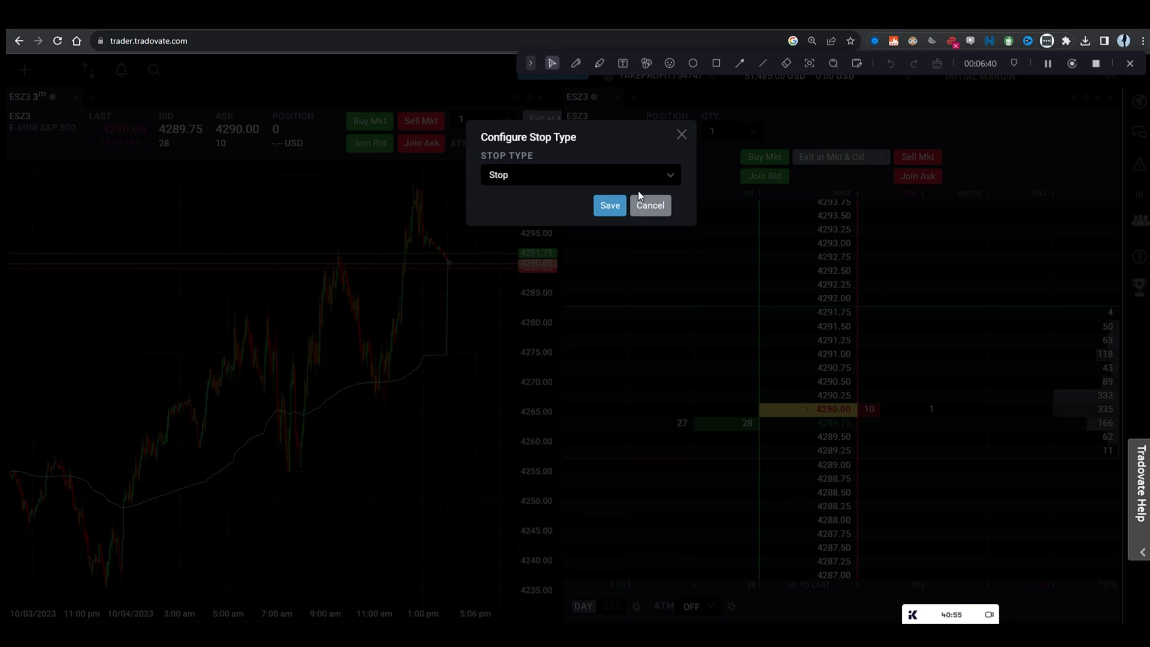
{"action": "left_click", "coordinate": [671, 177]}
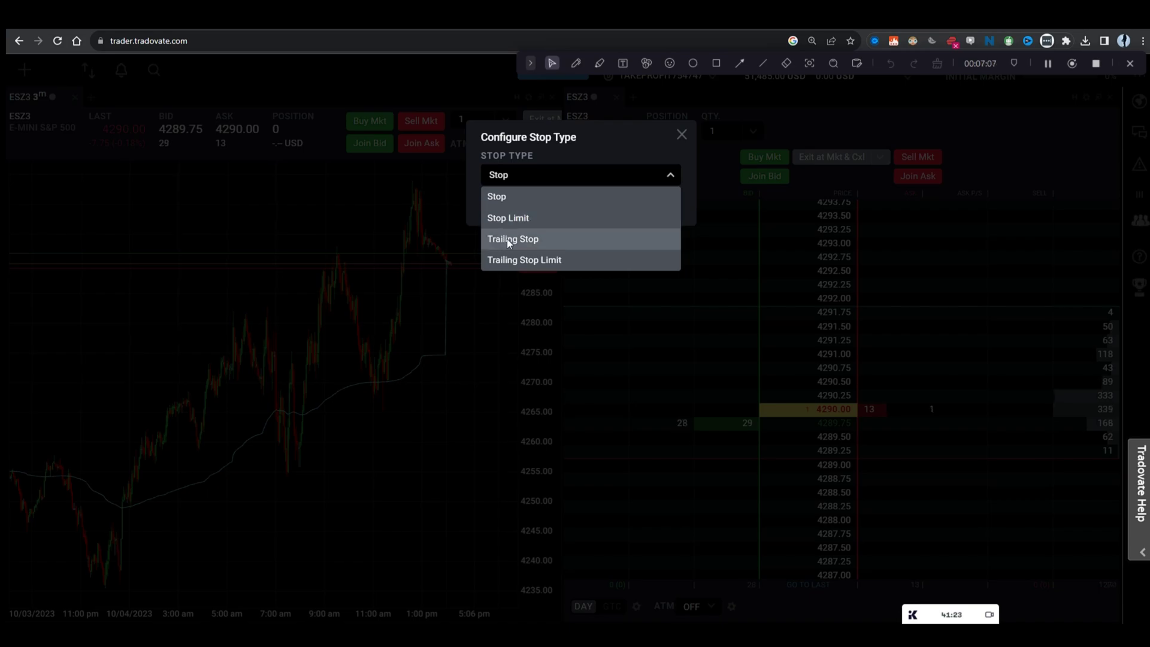
{"action": "left_click", "coordinate": [570, 243]}
{"action": "left_click", "coordinate": [555, 177]}
{"action": "left_click", "coordinate": [566, 260]}
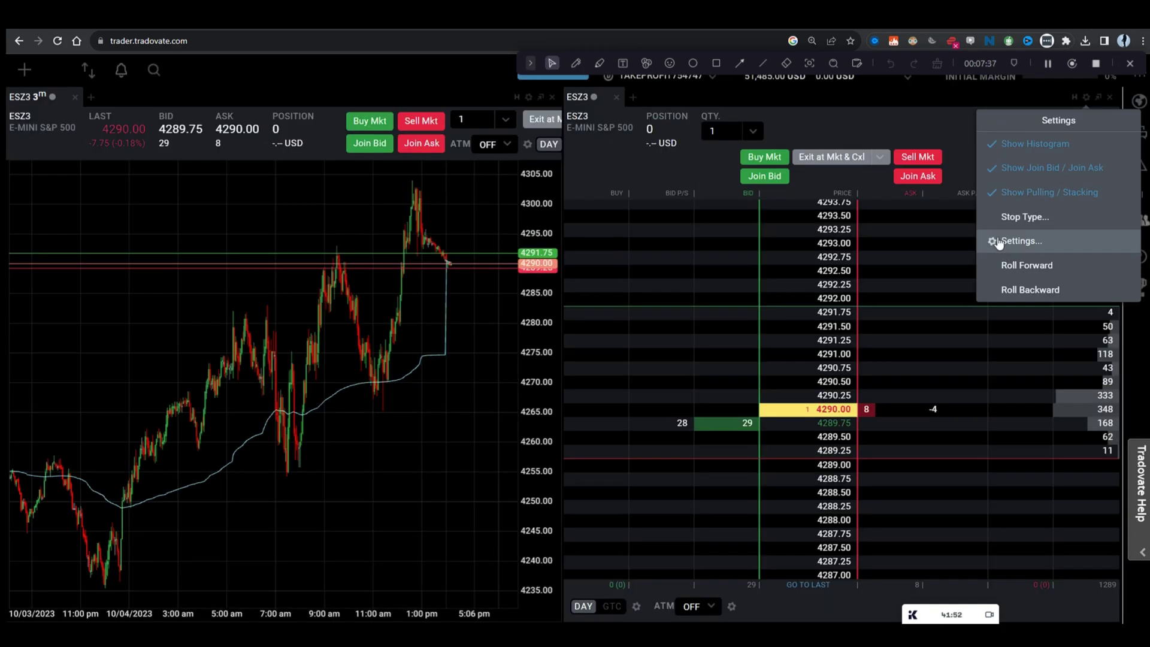
{"action": "left_click", "coordinate": [997, 239]}
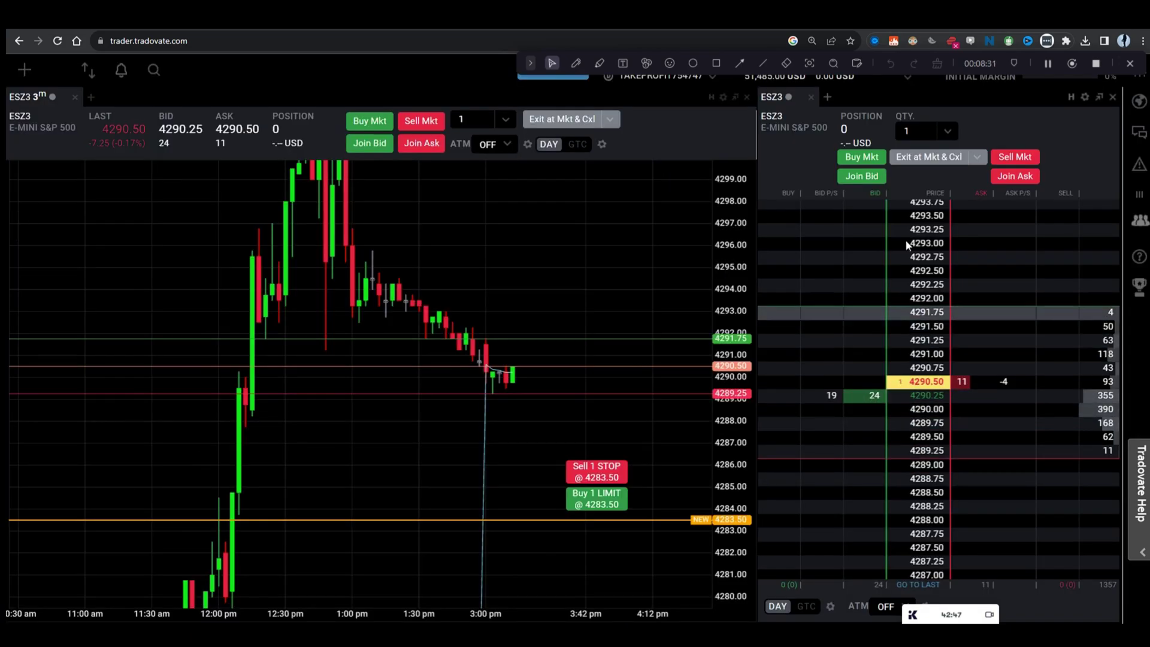
Step: Buy one ESZ3 contract at market, add a sell stop at 4289.25, then exit and cancel orders
{"action": "left_click", "coordinate": [851, 157]}
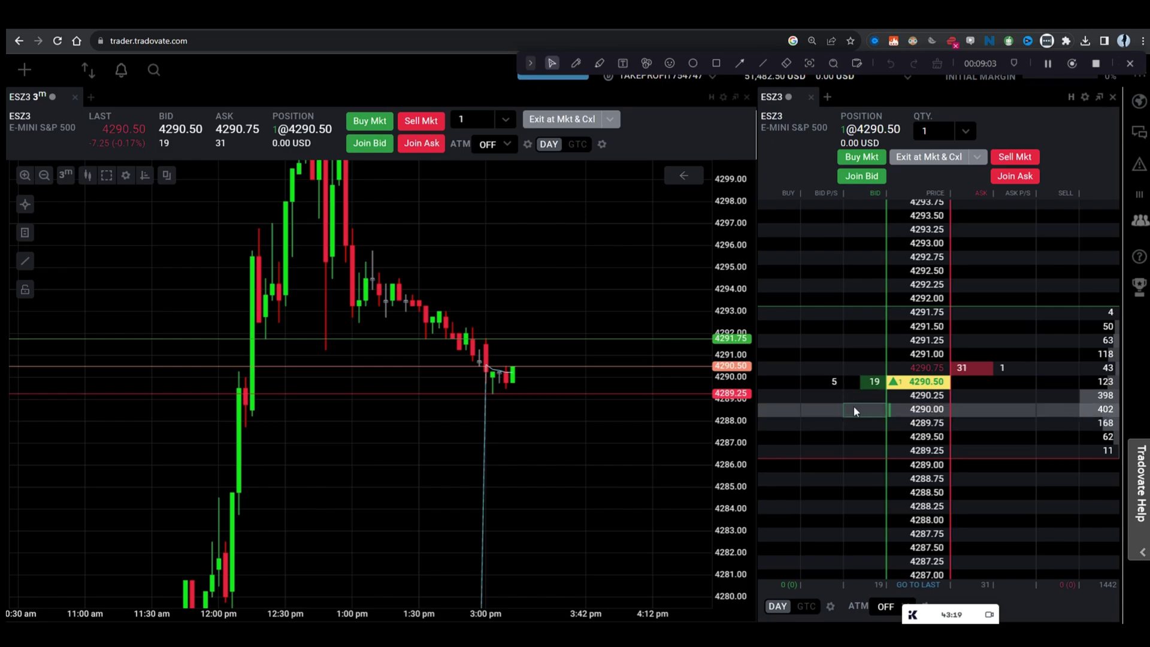
{"action": "mouse_move", "coordinate": [534, 404]}
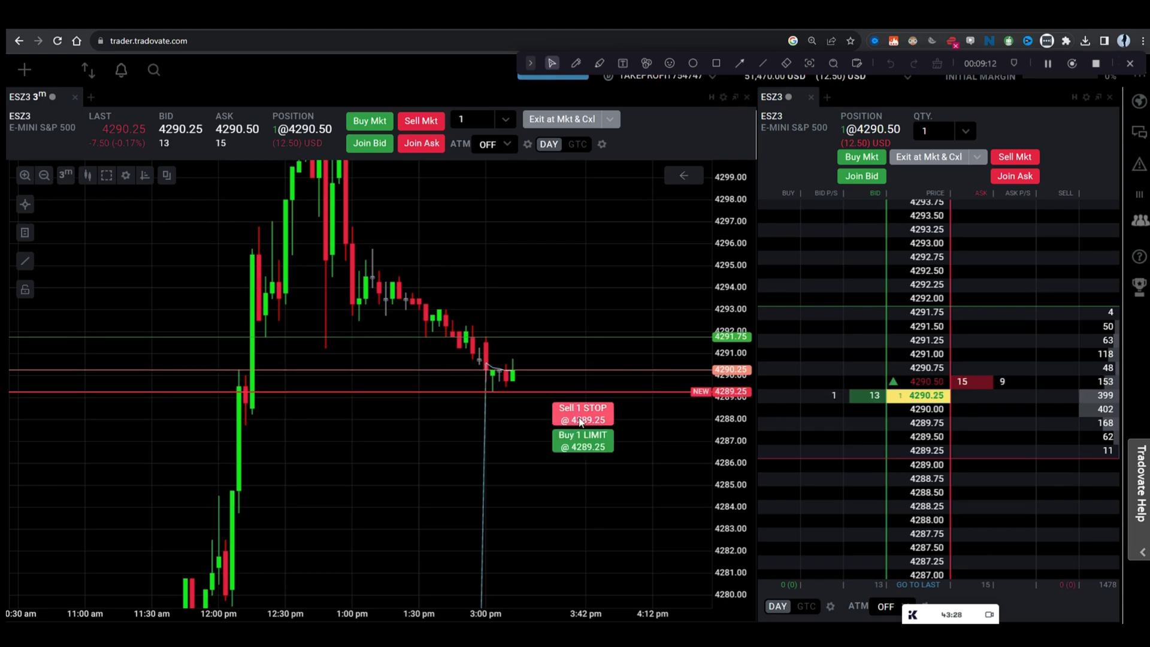
{"action": "left_click", "coordinate": [580, 420]}
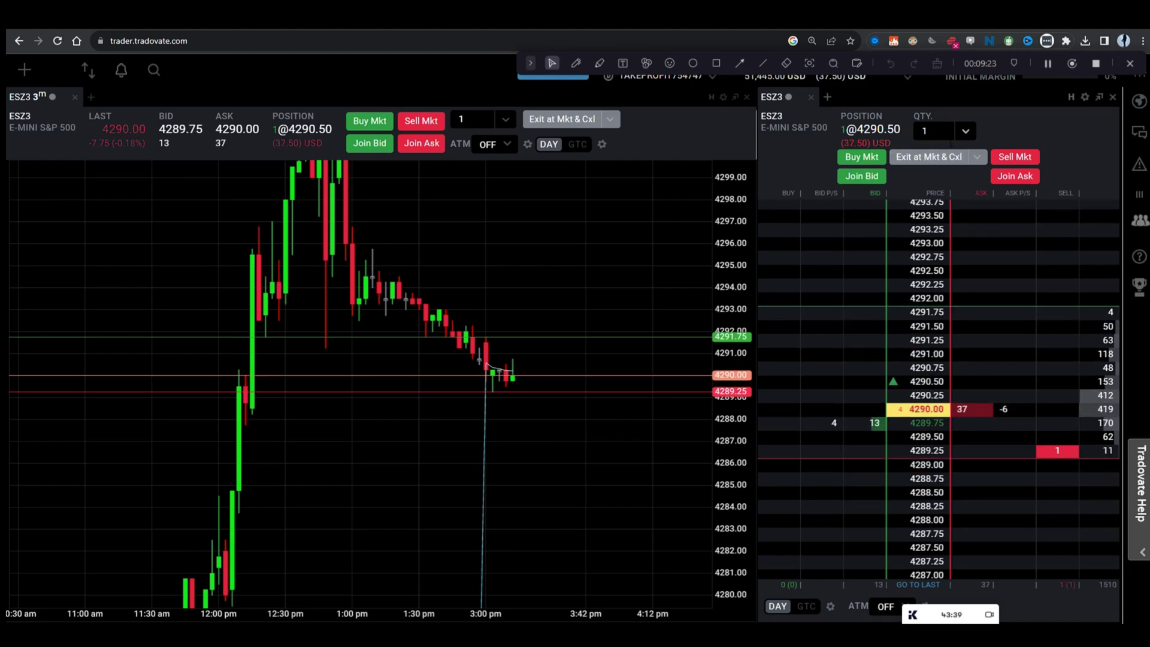
{"action": "left_click", "coordinate": [919, 159]}
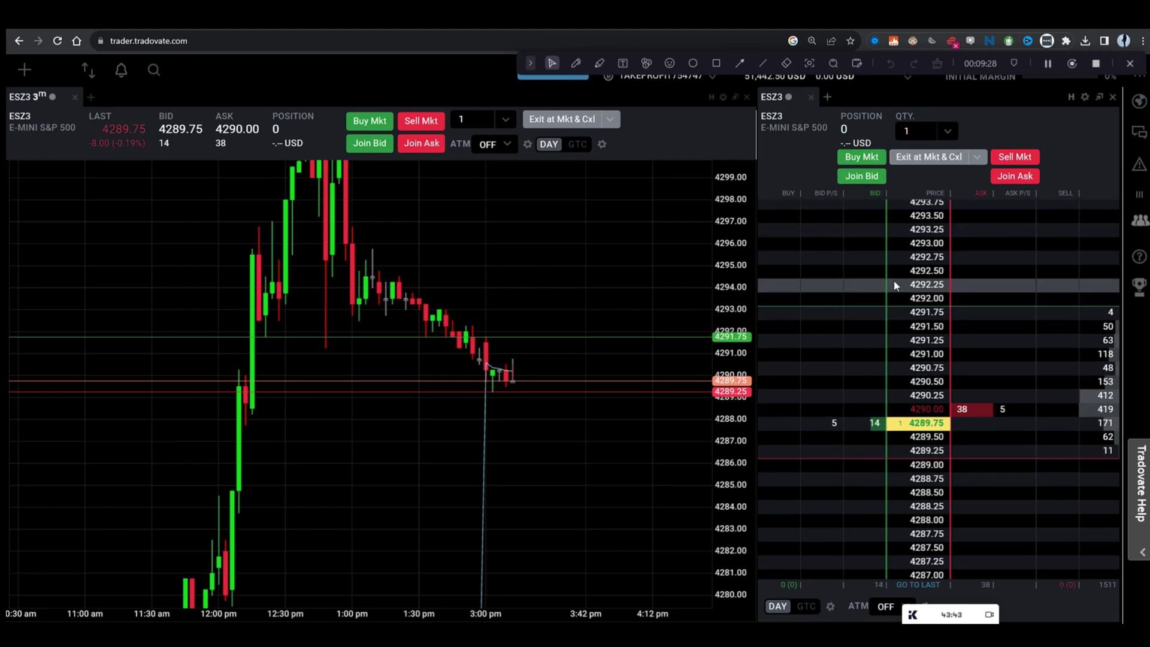
Step: Sell one ESZ3 contract at market and place a protective buy stop at 4291.75
{"action": "left_click", "coordinate": [1007, 163]}
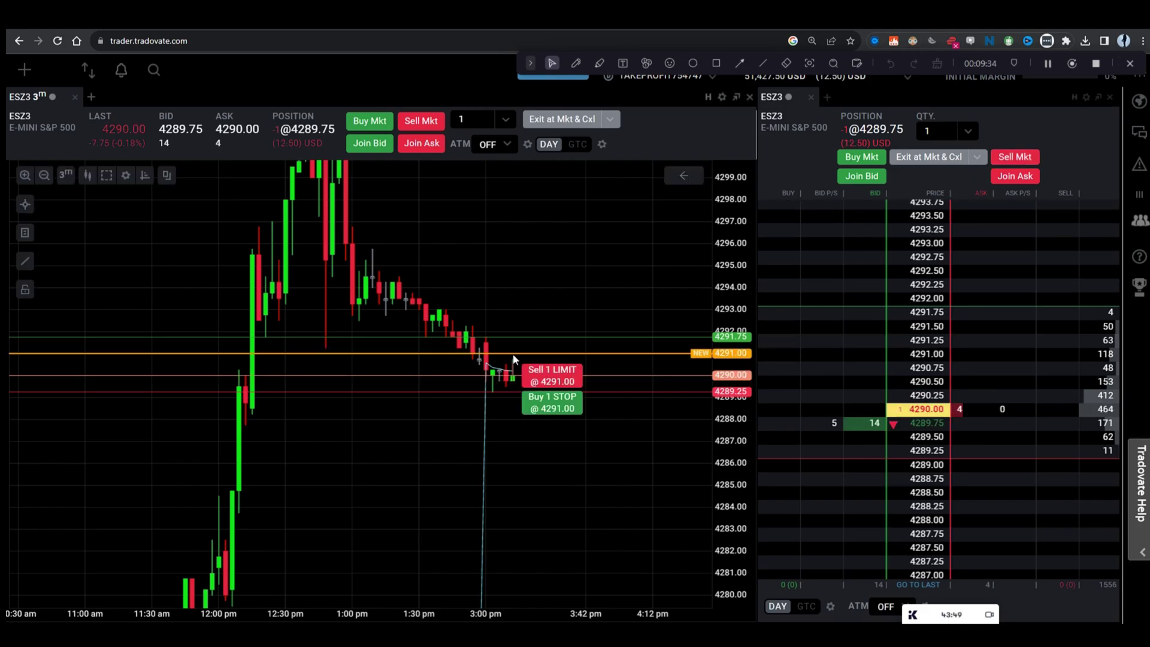
{"action": "left_click", "coordinate": [564, 411]}
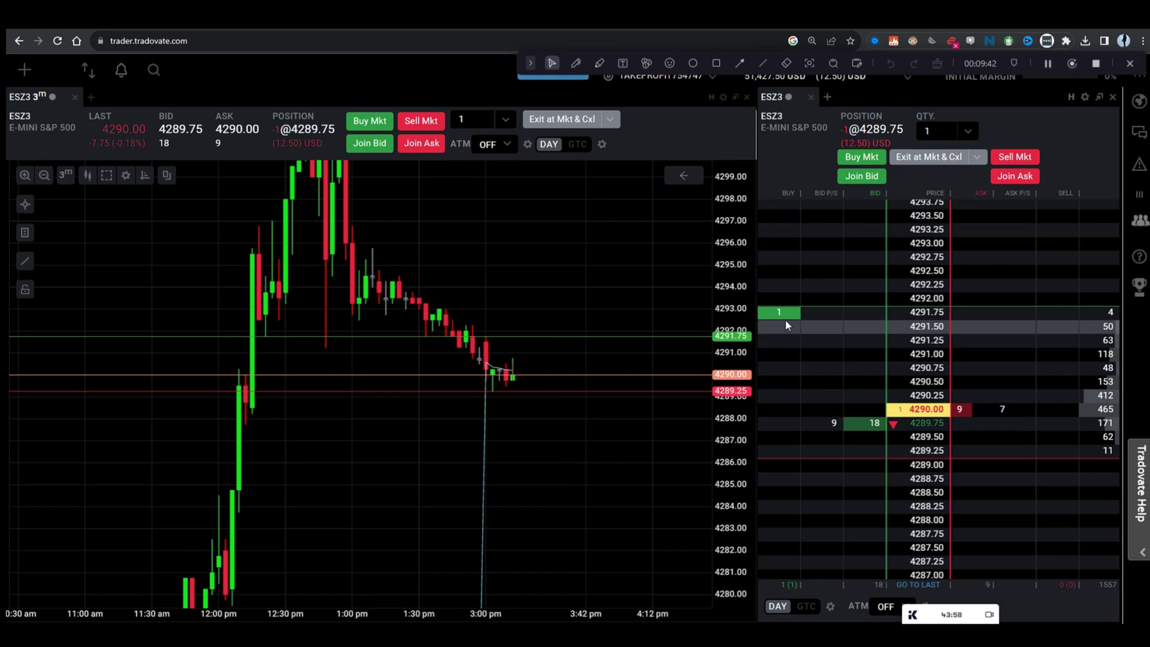
{"action": "mouse_move", "coordinate": [794, 320]}
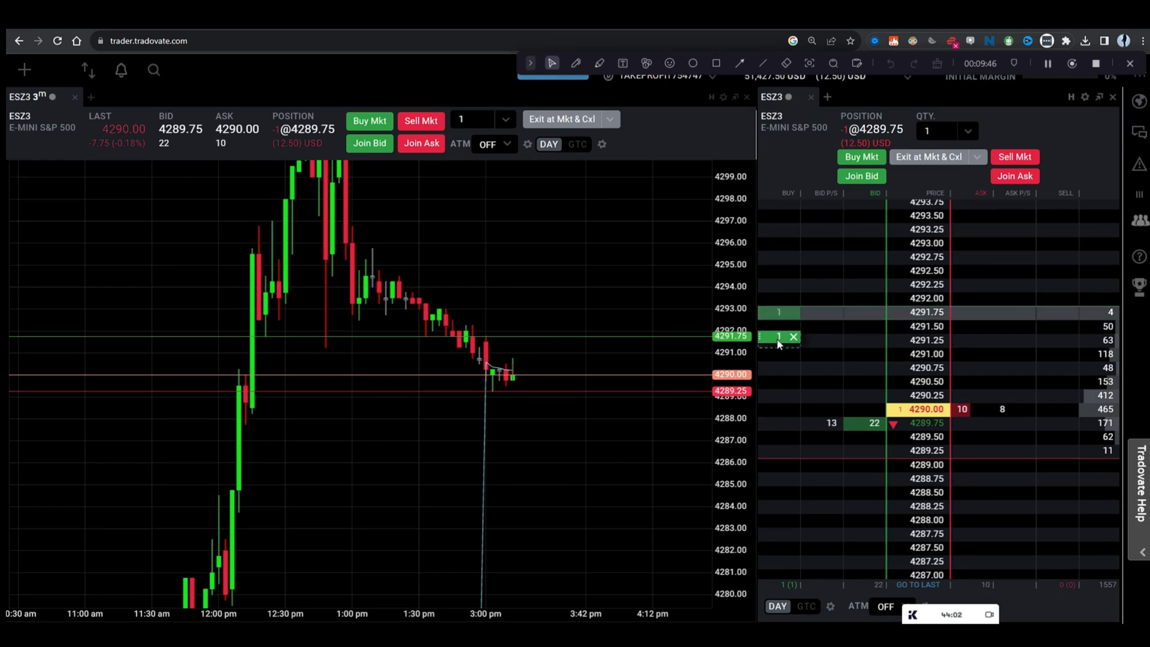
Step: Cancel the 4291.75 buy, place a one-lot sell at 4289.00, then place and cancel a 4291.25 buy
{"action": "left_click", "coordinate": [794, 312]}
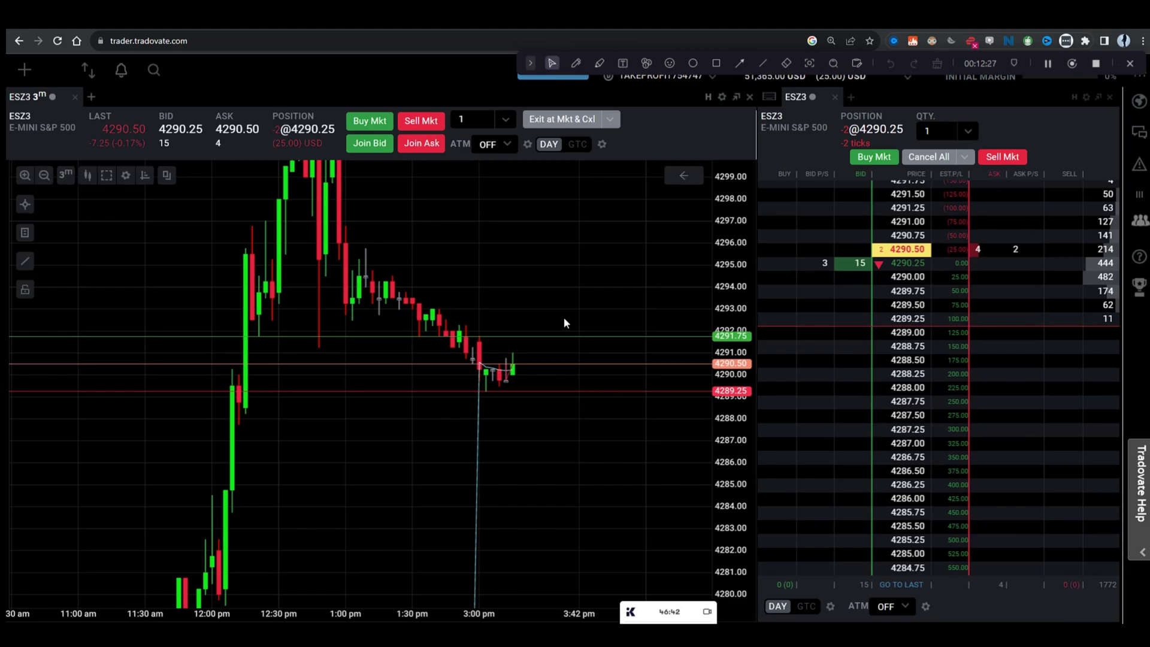
{"action": "left_click", "coordinate": [981, 329]}
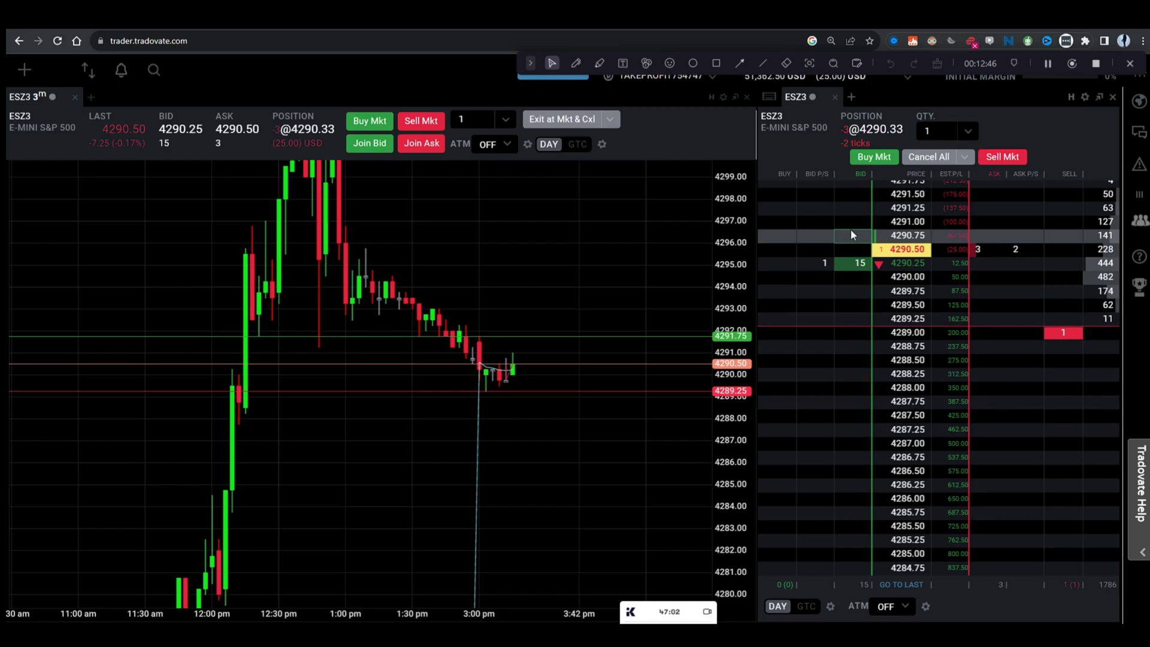
{"action": "left_click", "coordinate": [845, 209]}
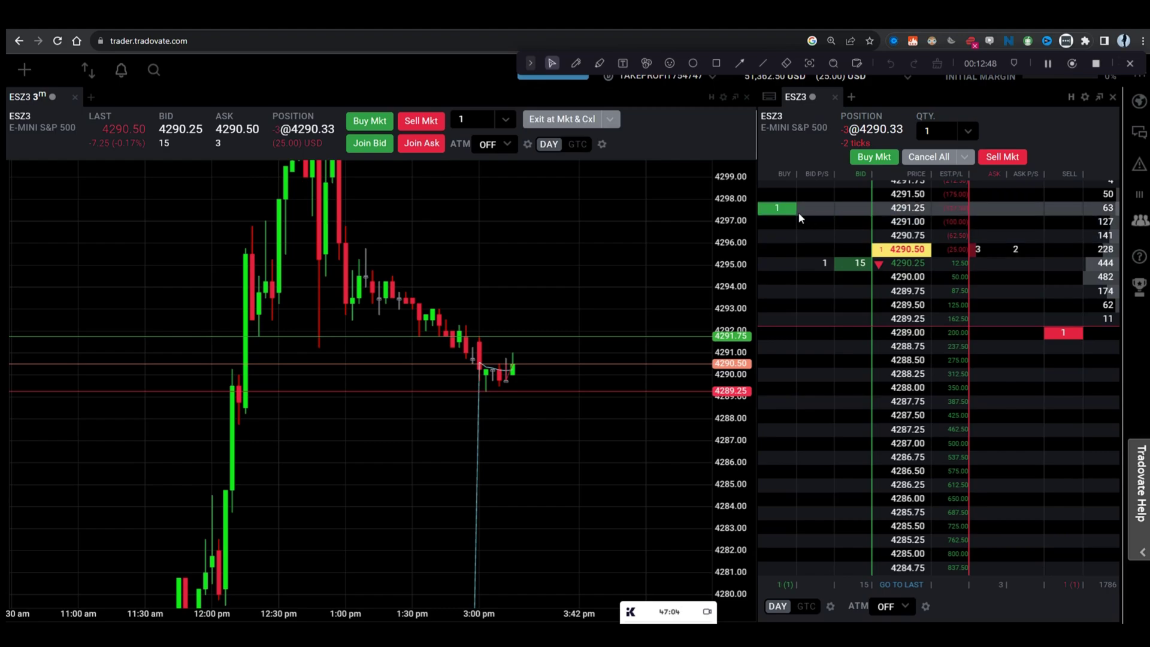
{"action": "mouse_move", "coordinate": [788, 215]}
{"action": "left_click", "coordinate": [790, 209]}
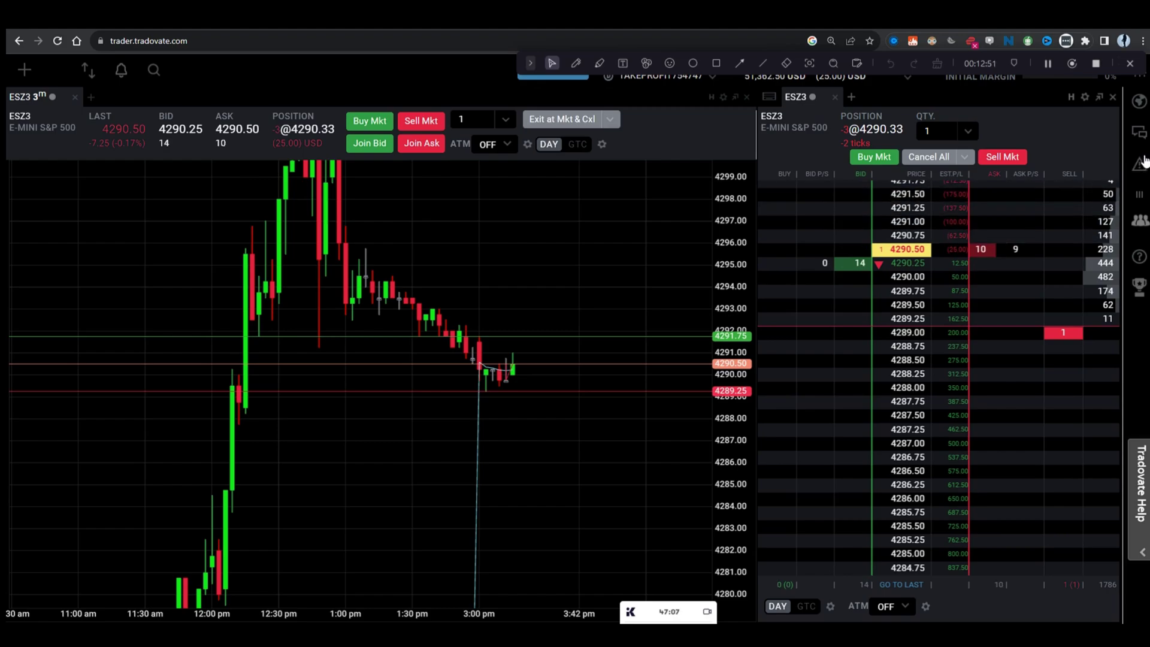
{"action": "left_click", "coordinate": [1086, 97]}
{"action": "left_click", "coordinate": [985, 239]}
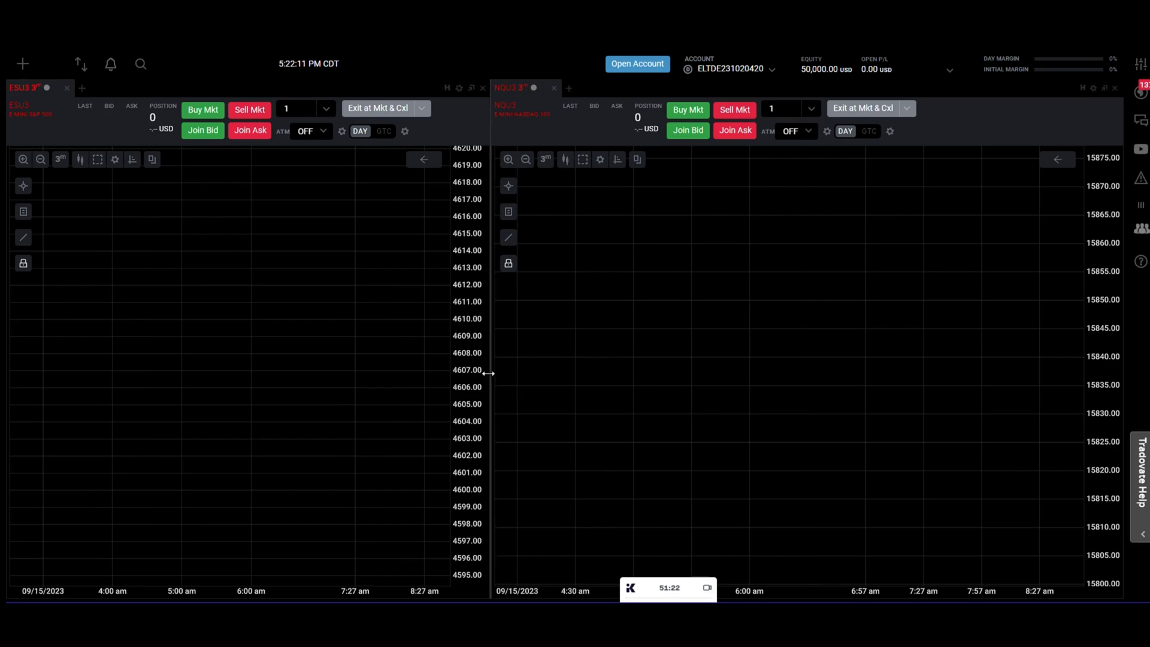
Step: Place a new chart on the empty dashboard and load the ESZ3 E-Mini S&P 500 contract
{"action": "left_click_drag", "start_coordinate": [488, 378], "coordinate": [536, 375]}
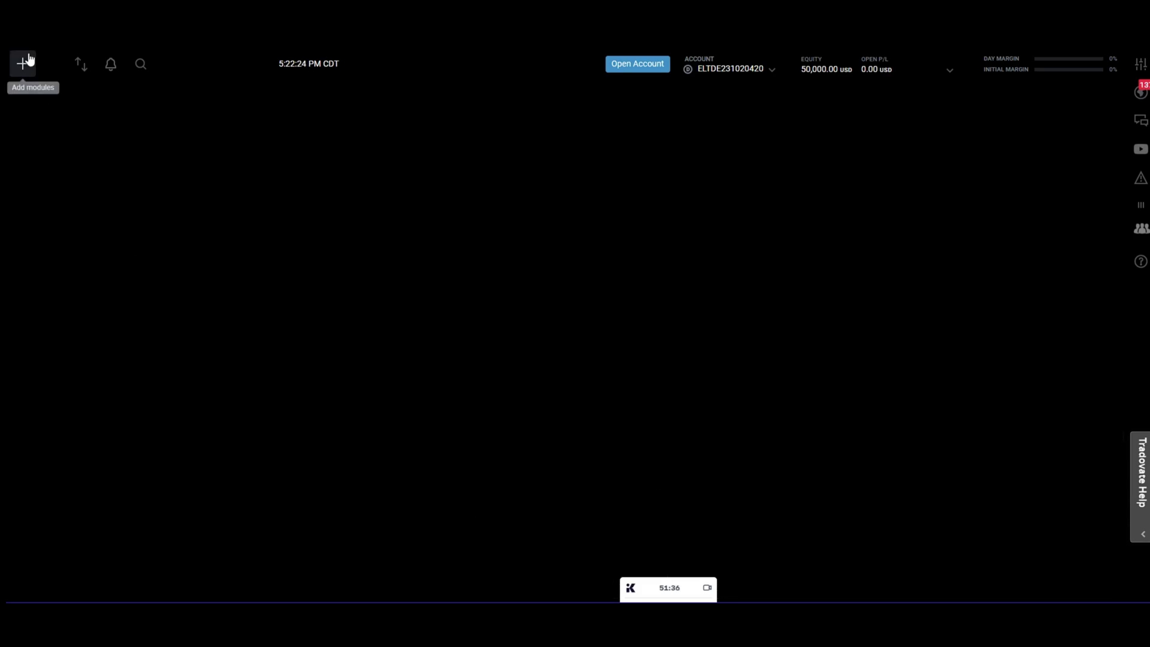
{"action": "left_click", "coordinate": [22, 63]}
{"action": "left_click_drag", "start_coordinate": [108, 140], "coordinate": [468, 240]}
{"action": "left_click", "coordinate": [33, 147]}
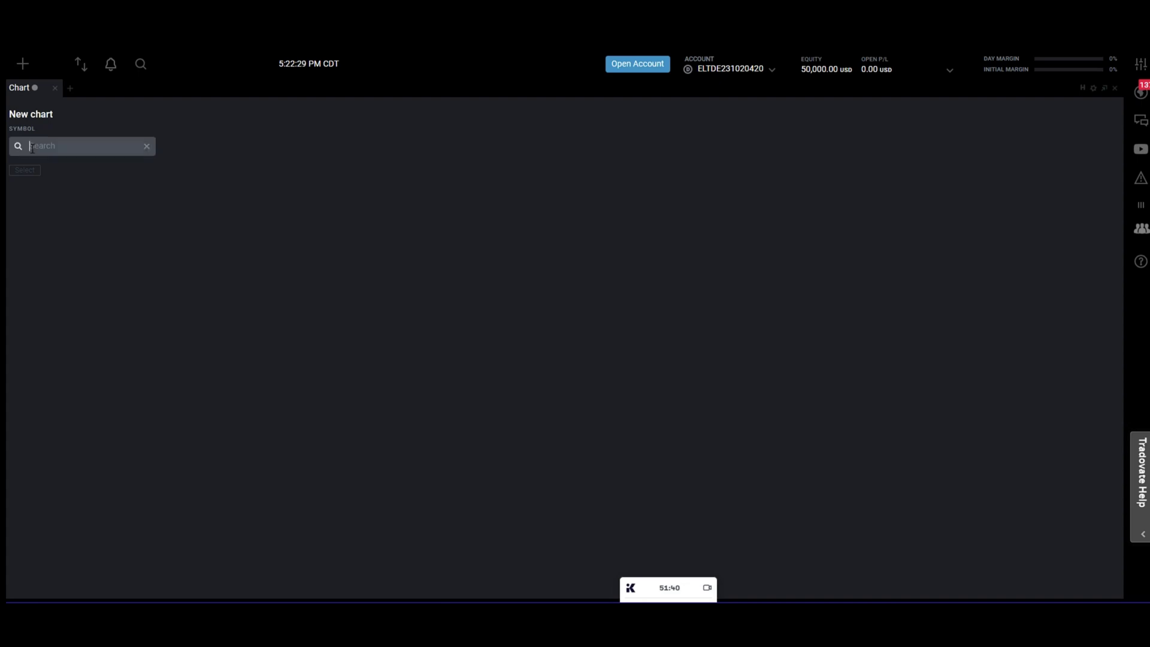
{"action": "type", "text": "es"}
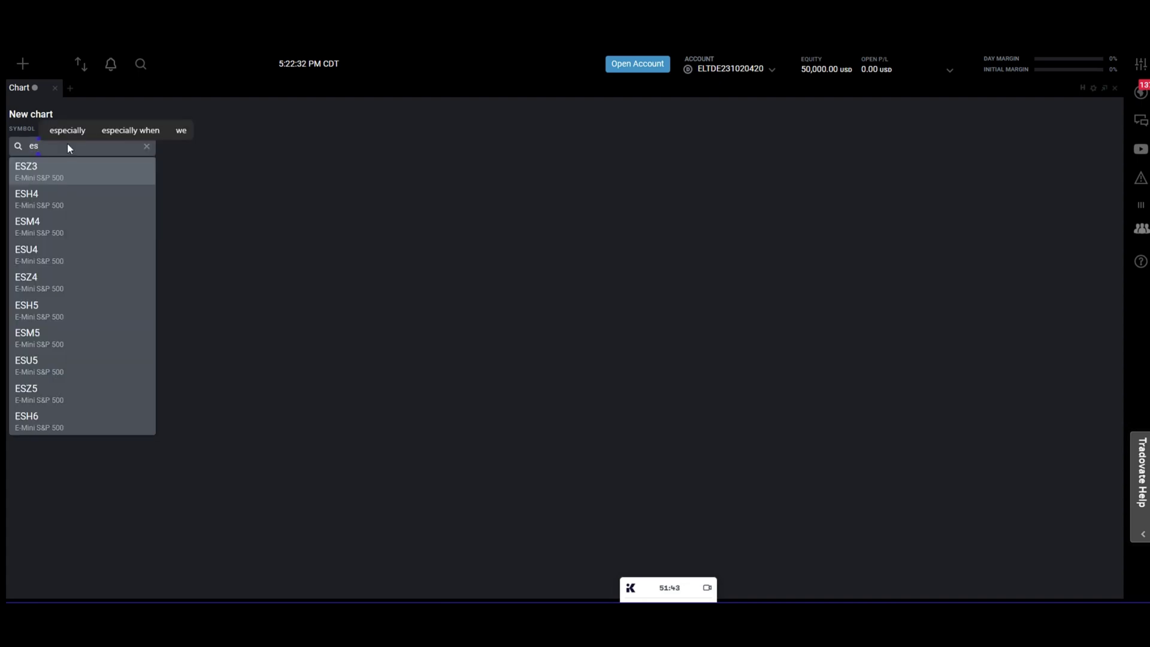
{"action": "left_click", "coordinate": [23, 172]}
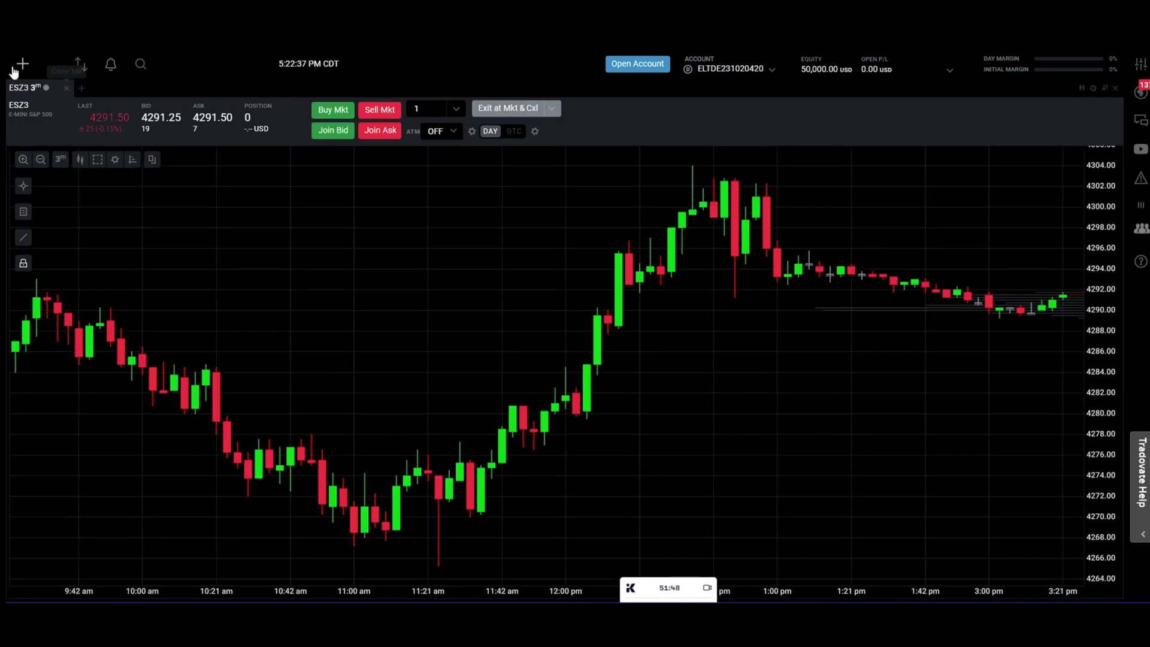
{"action": "left_click", "coordinate": [23, 63]}
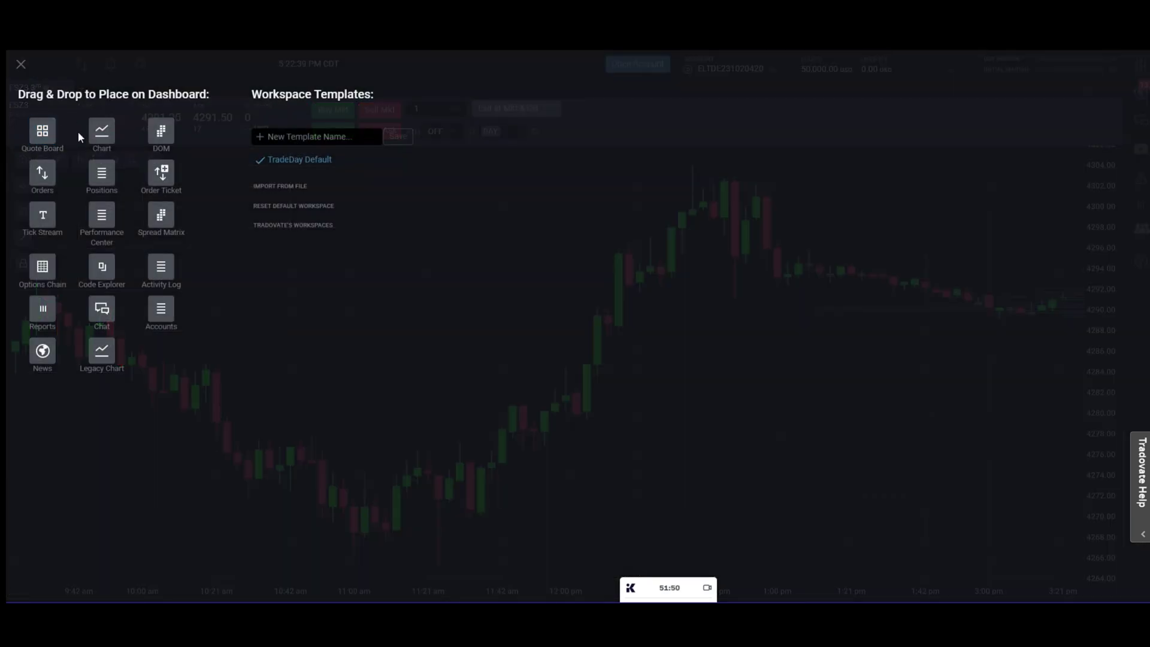
Step: Add a second chart on the left half loaded with the NQZ3 E-Mini Nasdaq 100 contract
{"action": "left_click_drag", "start_coordinate": [101, 132], "coordinate": [384, 325]}
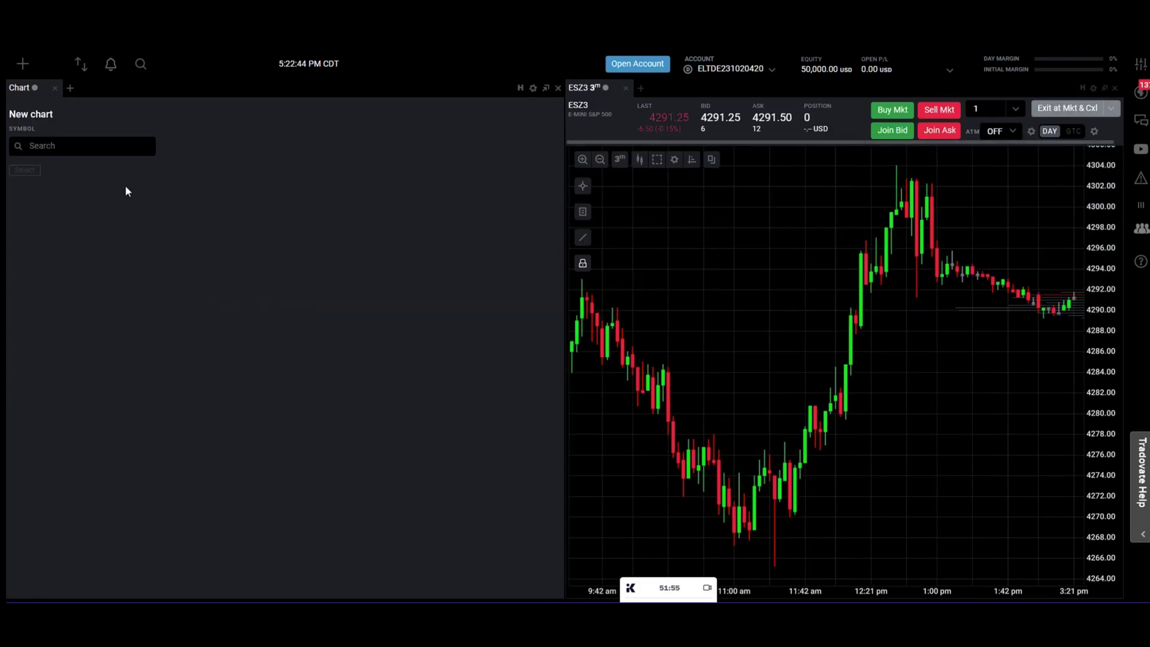
{"action": "left_click", "coordinate": [87, 146]}
{"action": "type", "text": "nq"}
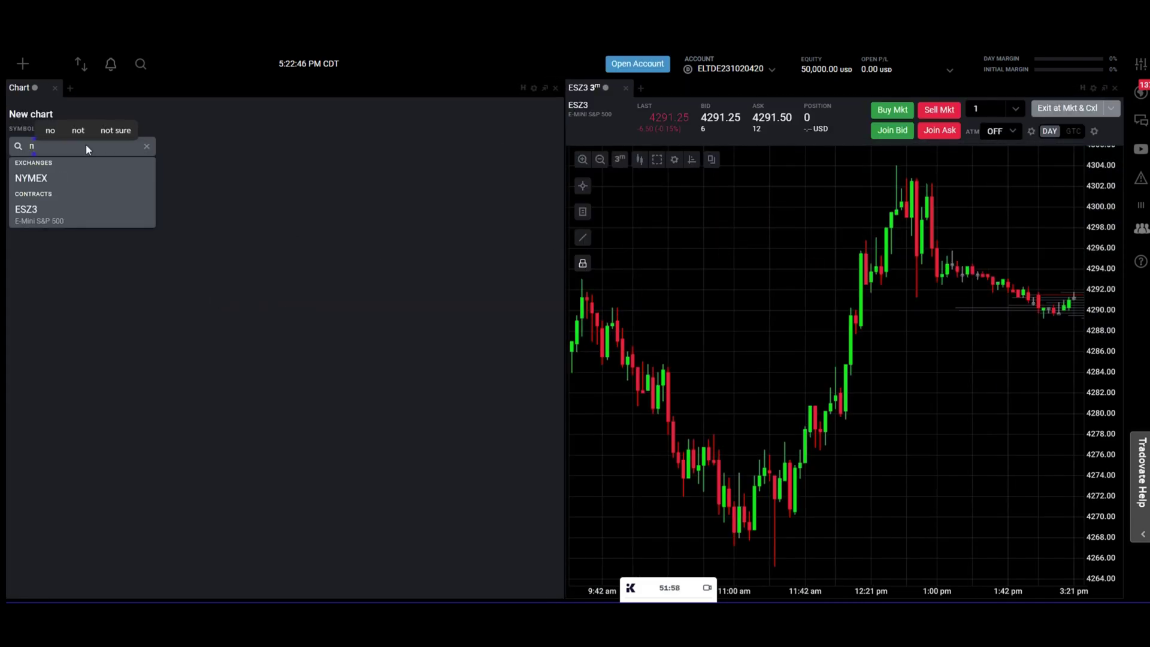
{"action": "left_click", "coordinate": [63, 168]}
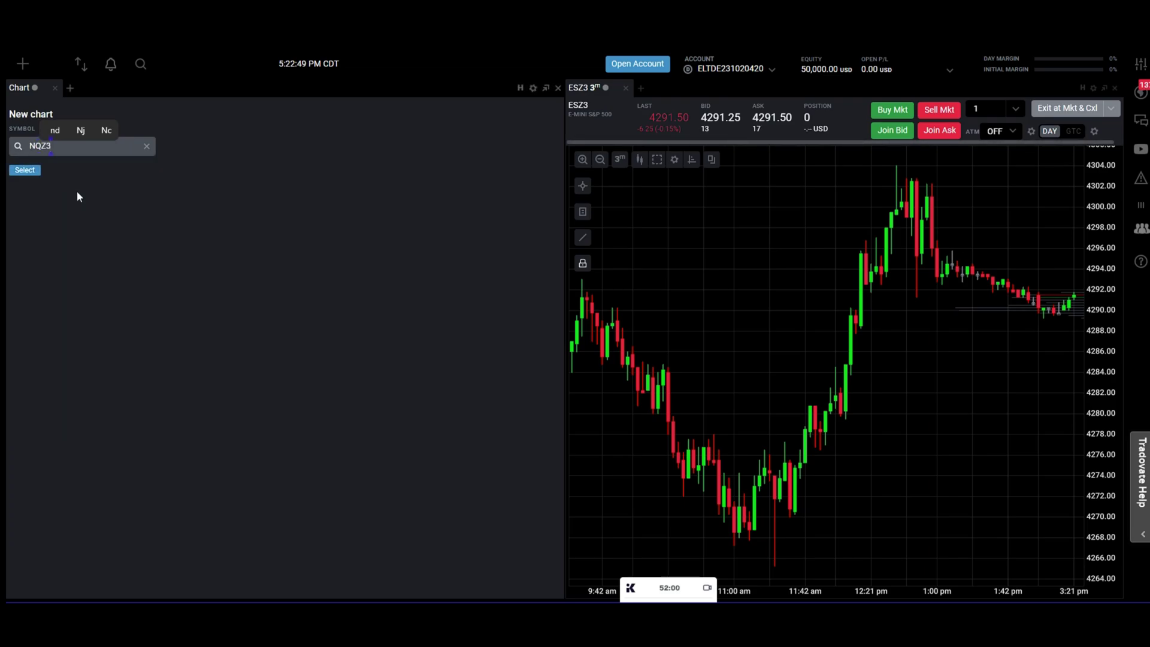
{"action": "left_click", "coordinate": [24, 170]}
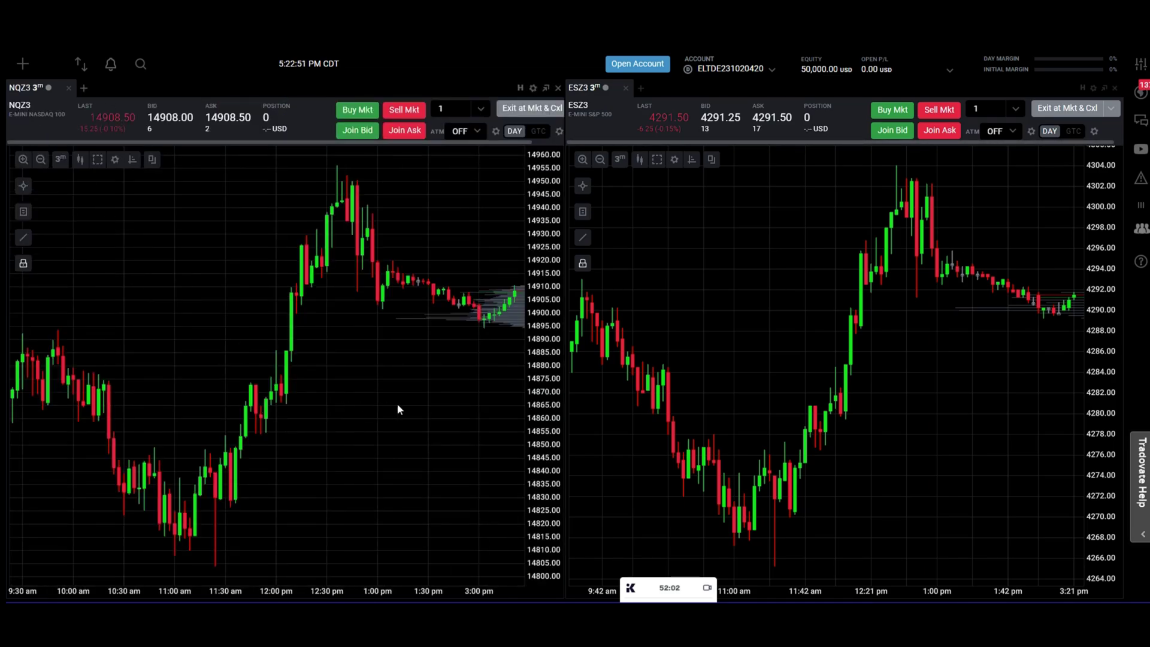
Step: Pan the NQZ3 and ESZ3 charts so both show the most recent candles
{"action": "left_click_drag", "start_coordinate": [398, 405], "coordinate": [313, 419]}
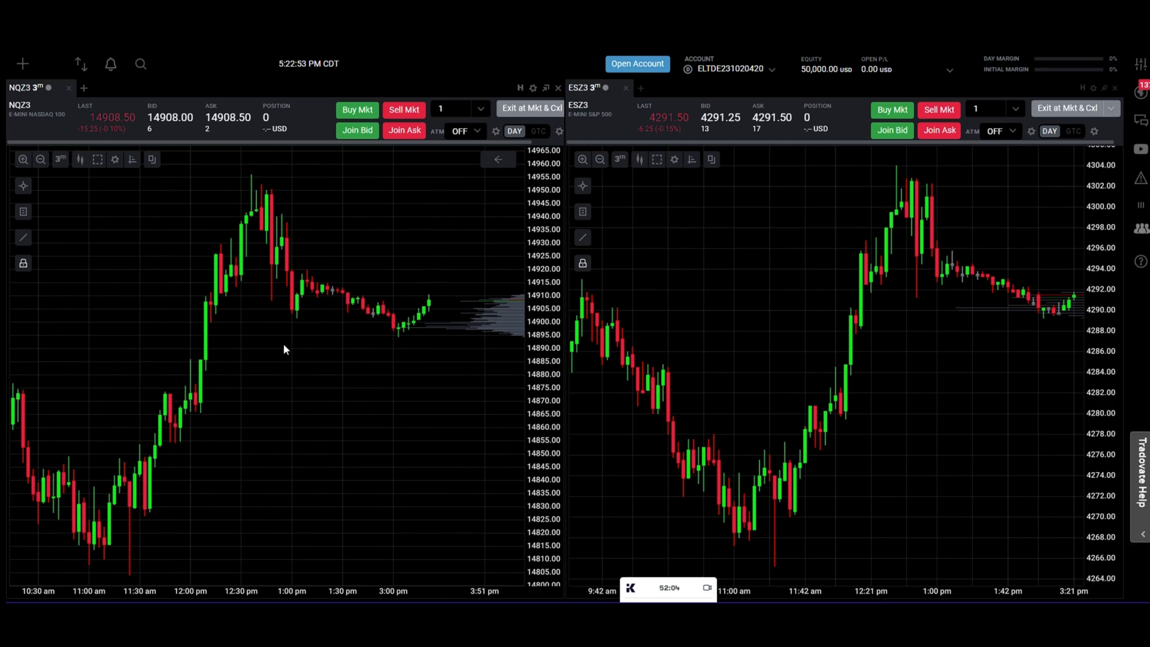
{"action": "left_click_drag", "start_coordinate": [778, 318], "coordinate": [742, 378]}
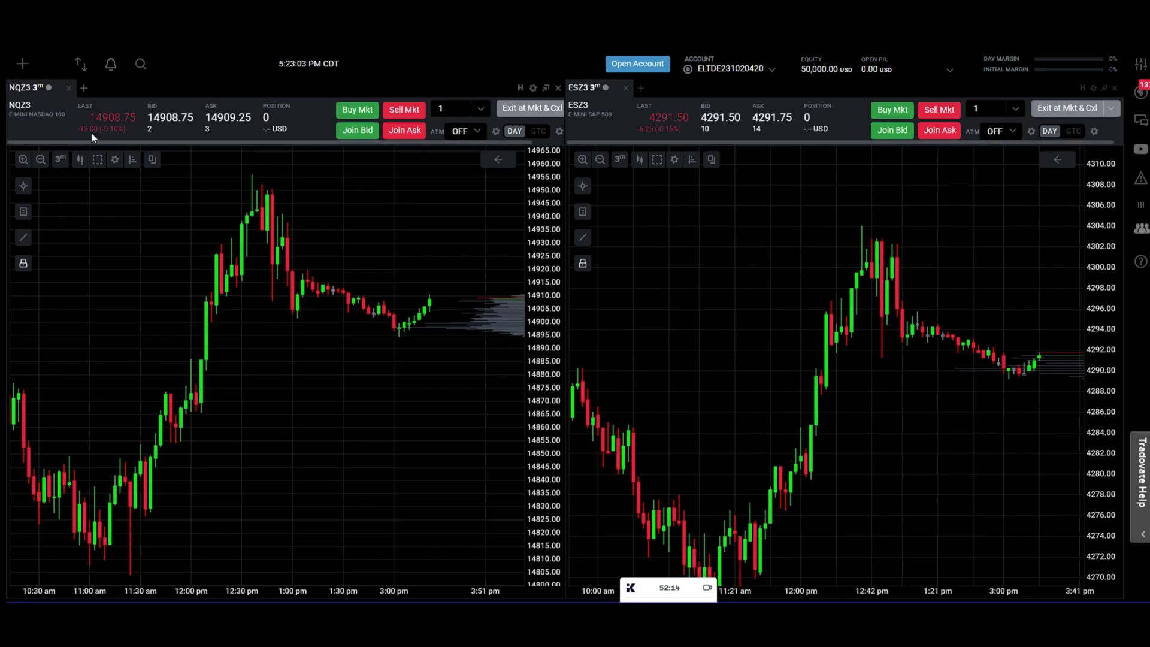
{"action": "left_click", "coordinate": [21, 66]}
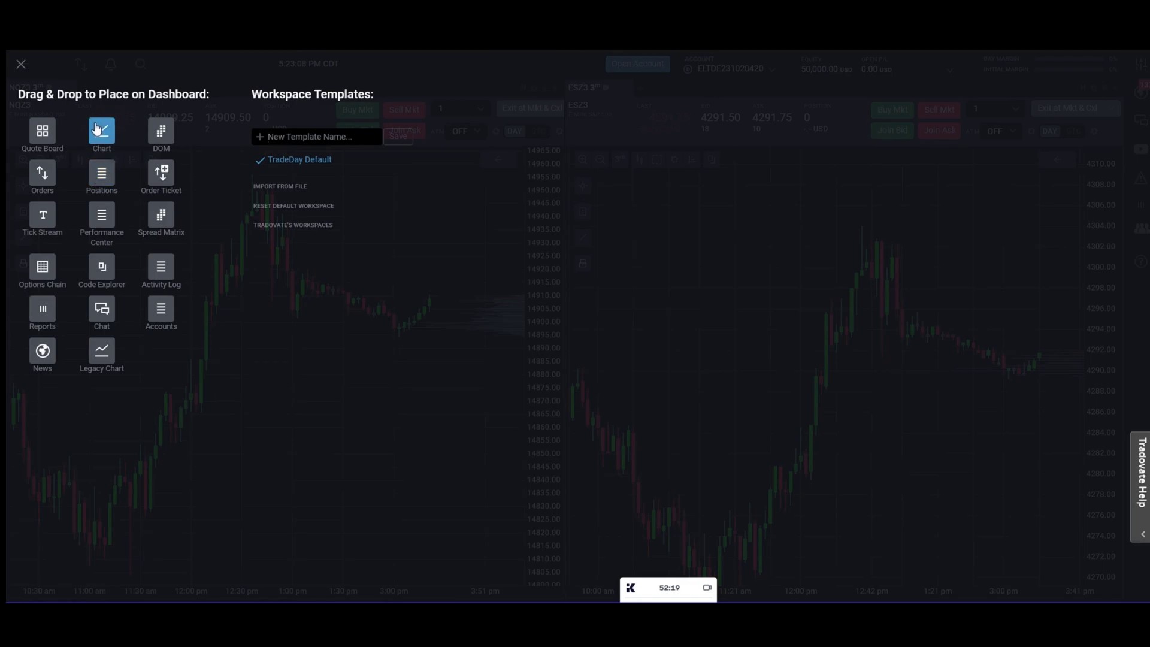
Step: Drop the Positions module beneath both charts and drag its divider down to a thin strip
{"action": "left_click_drag", "start_coordinate": [105, 176], "coordinate": [653, 596]}
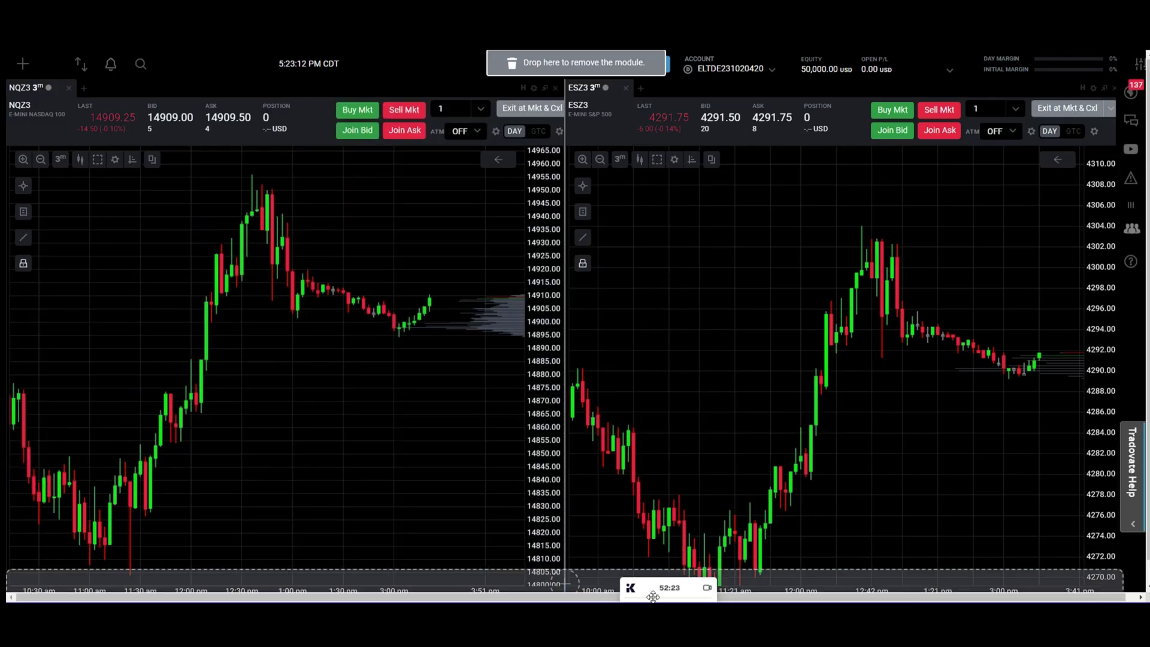
{"action": "left_click_drag", "start_coordinate": [653, 597], "coordinate": [654, 597]}
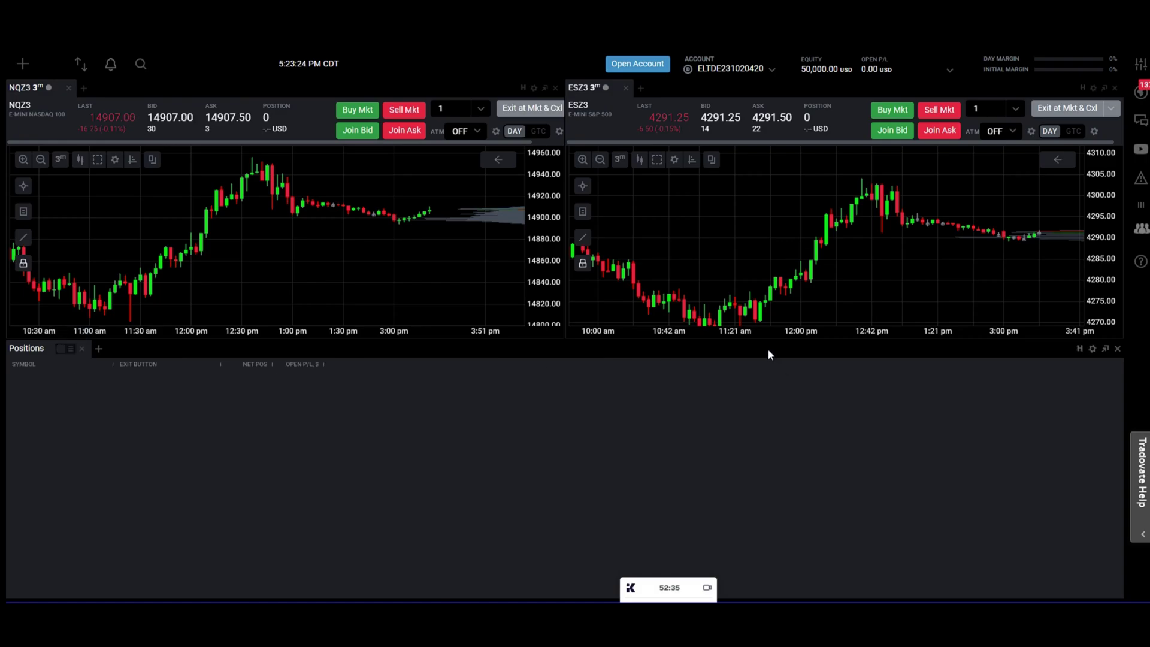
{"action": "left_click_drag", "start_coordinate": [765, 339], "coordinate": [748, 526]}
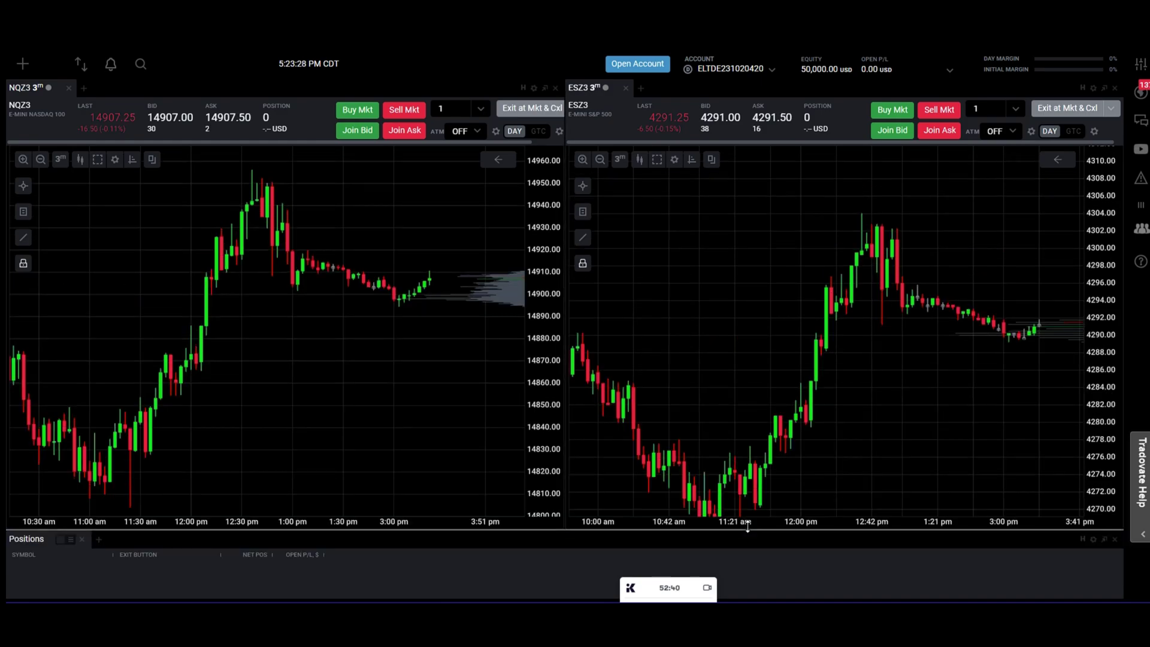
{"action": "left_click_drag", "start_coordinate": [642, 589], "coordinate": [665, 600]}
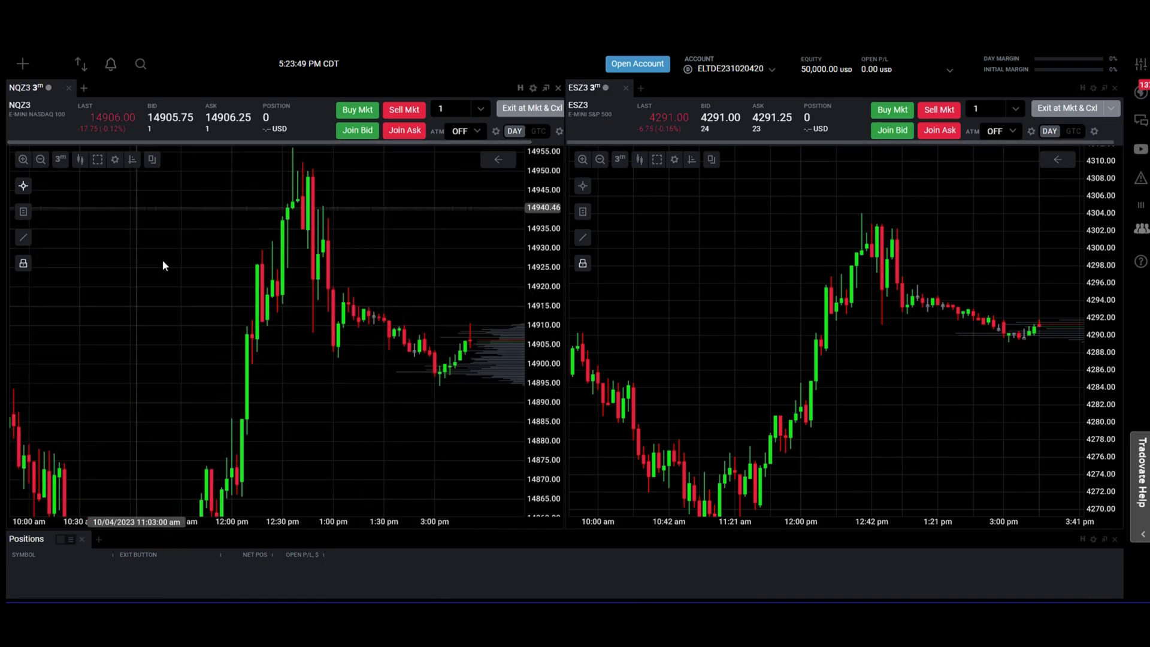
Step: Buy one NQZ3 (filled 14906.00) and one ESZ3 (filled 4291.00) at market from their charts
{"action": "left_click", "coordinate": [358, 113]}
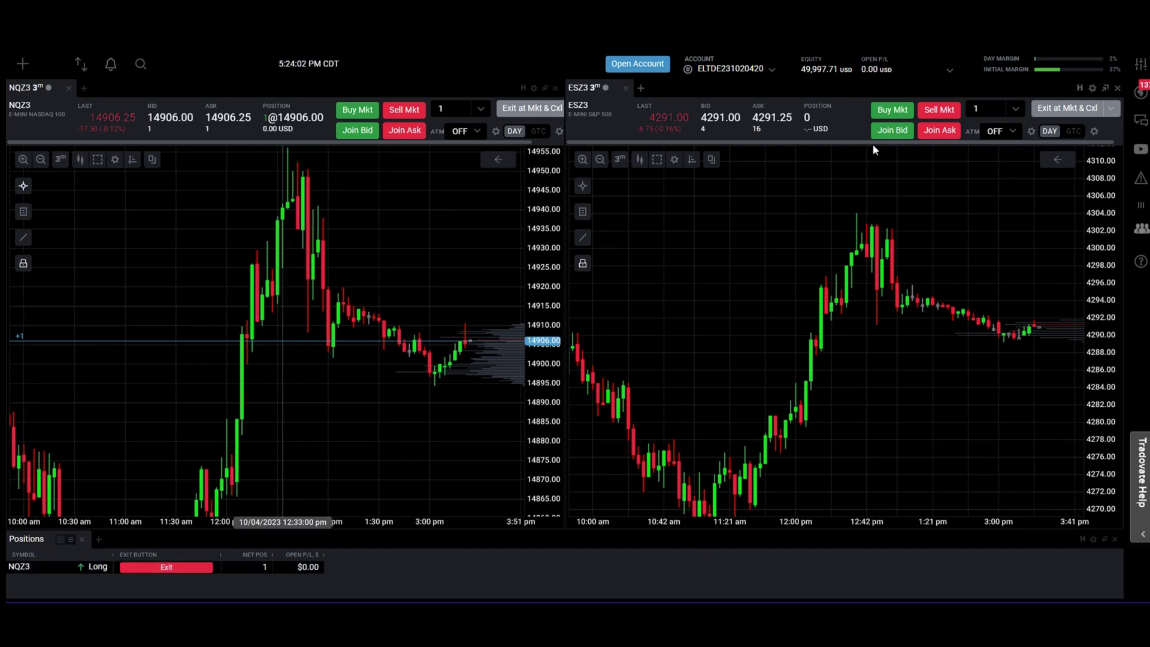
{"action": "left_click", "coordinate": [892, 114]}
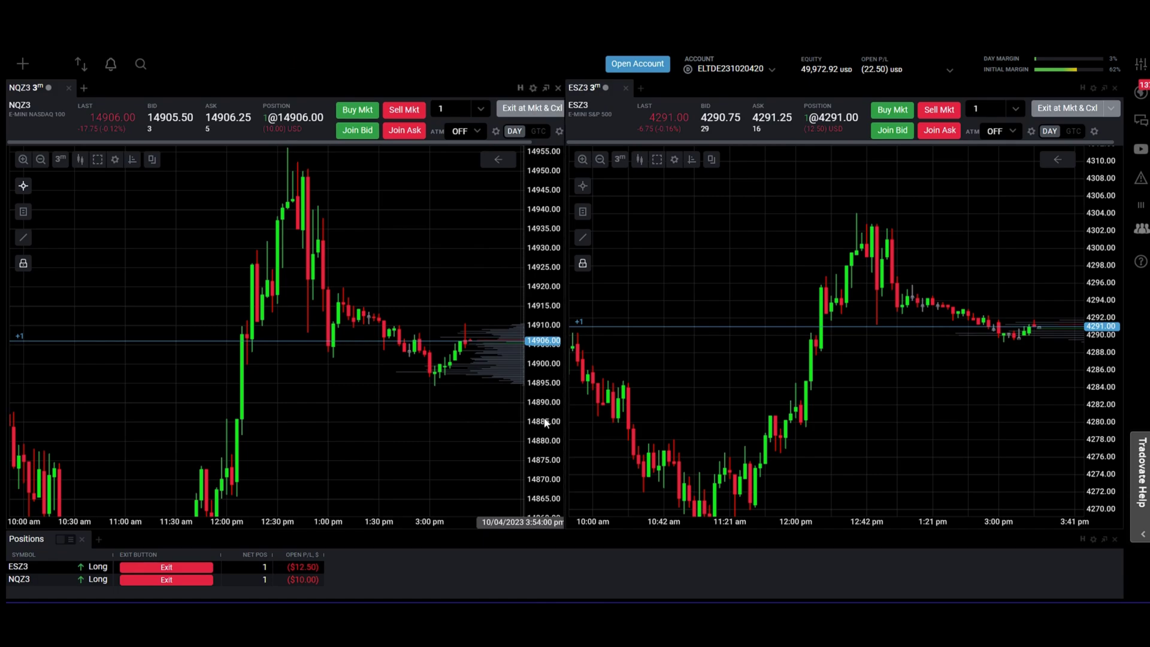
{"action": "scroll", "coordinate": [545, 423], "scroll_direction": "up", "scroll_amount": 4}
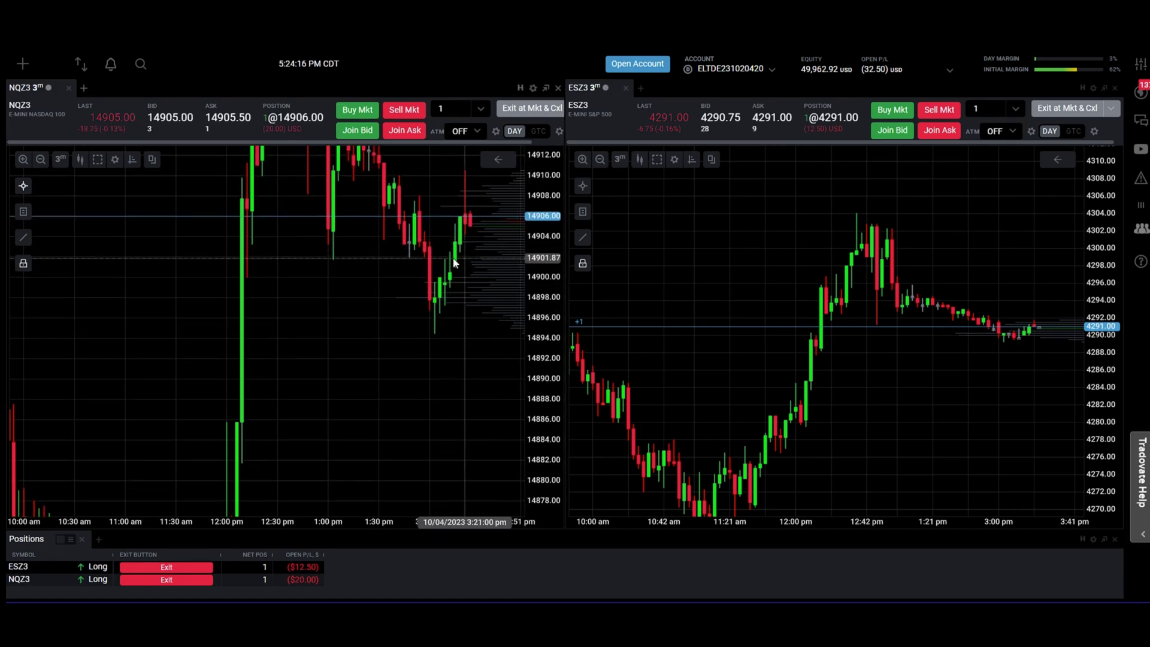
Step: Place one-lot sell stop orders at 14900.25 on NQZ3 and 4290.00 on ESZ3
{"action": "left_click", "coordinate": [424, 277]}
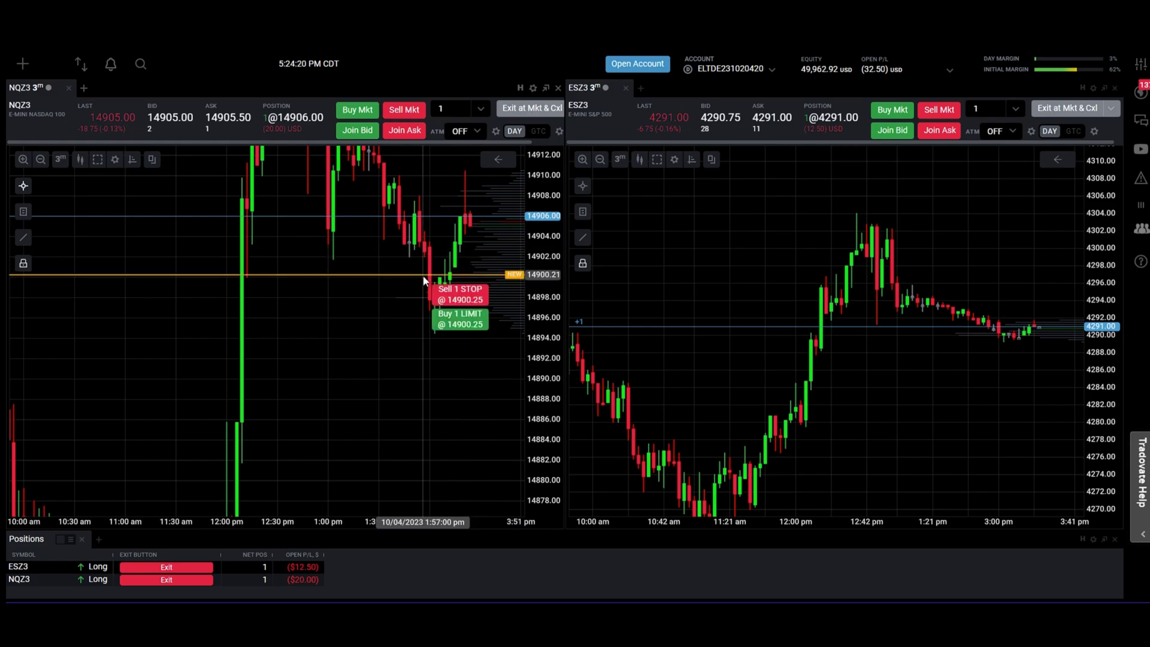
{"action": "left_click", "coordinate": [471, 301]}
{"action": "scroll", "coordinate": [1095, 430], "scroll_direction": "up", "scroll_amount": 2}
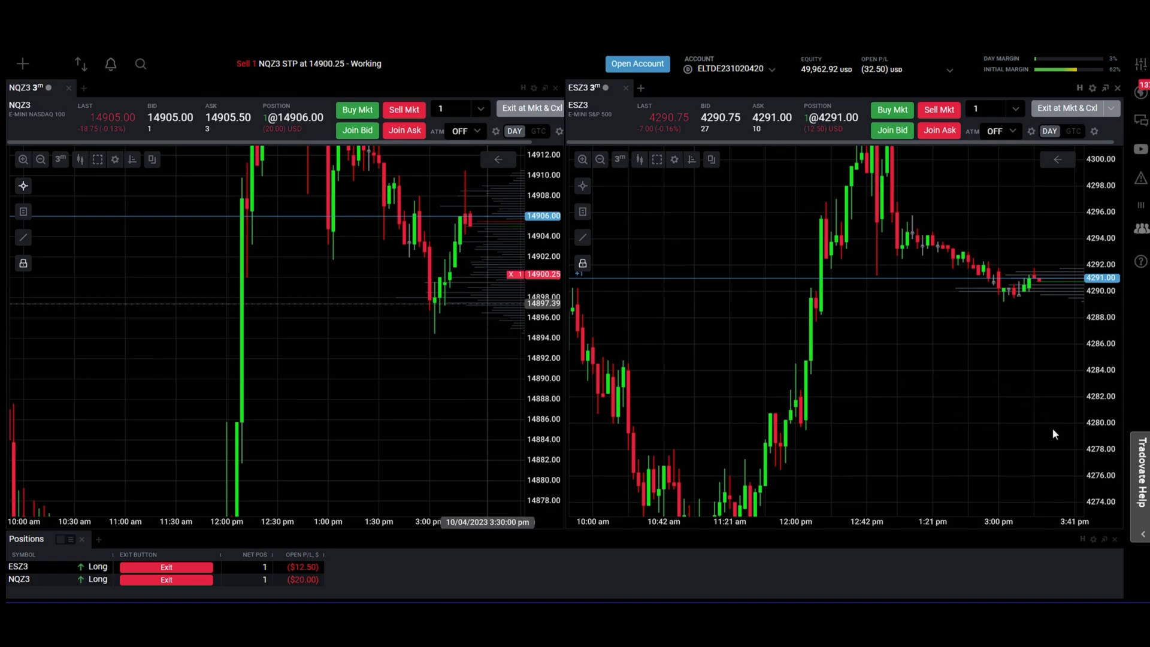
{"action": "scroll", "coordinate": [931, 452], "scroll_direction": "up", "scroll_amount": 2}
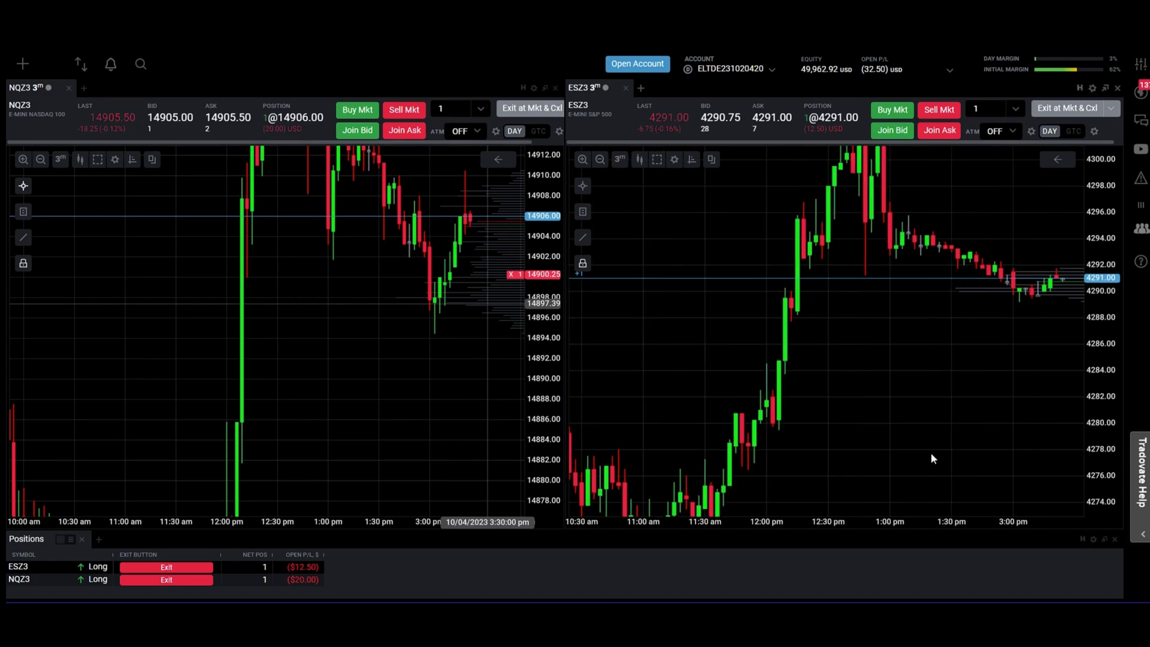
{"action": "left_click_drag", "start_coordinate": [1077, 476], "coordinate": [662, 526]}
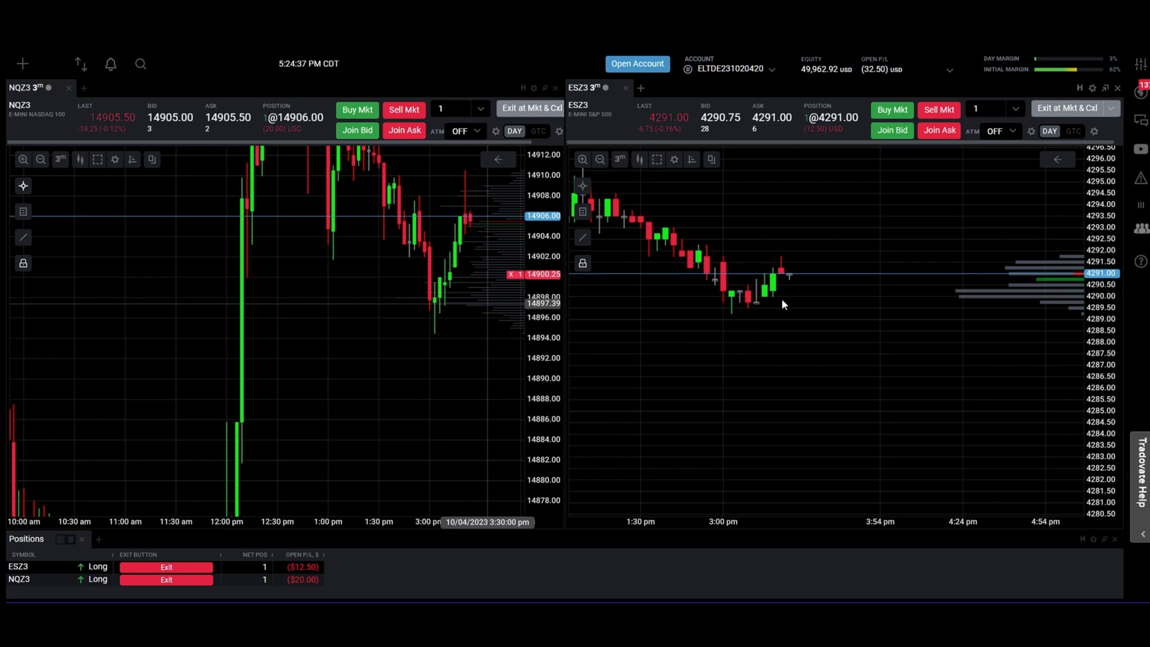
{"action": "mouse_move", "coordinate": [779, 295]}
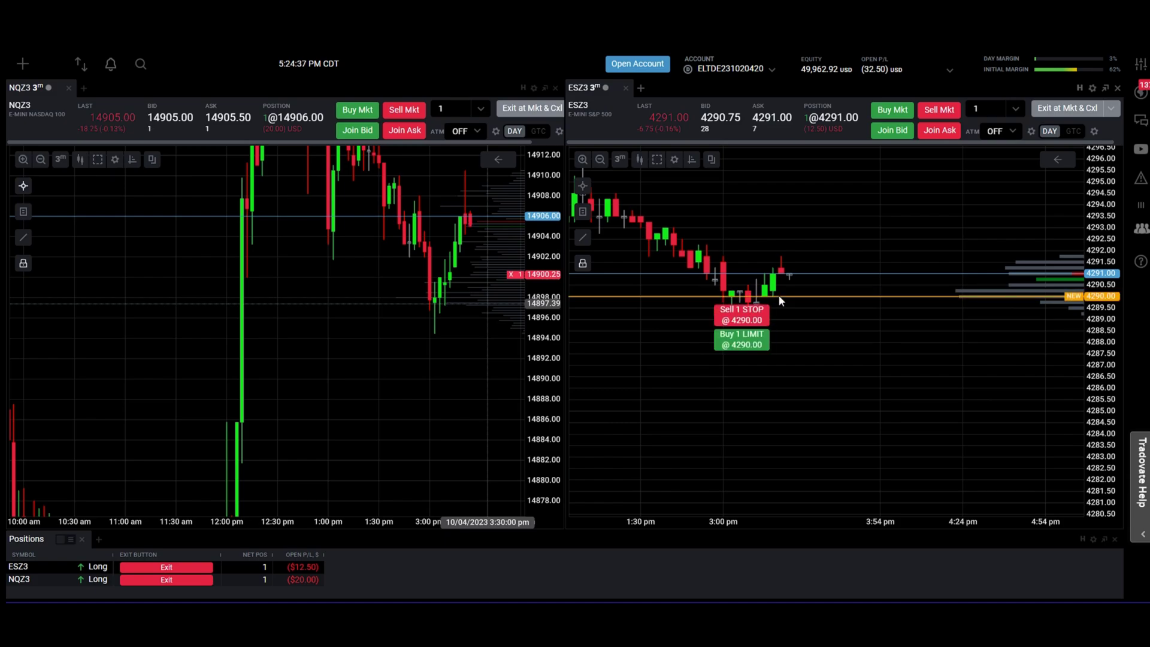
{"action": "left_click", "coordinate": [749, 314]}
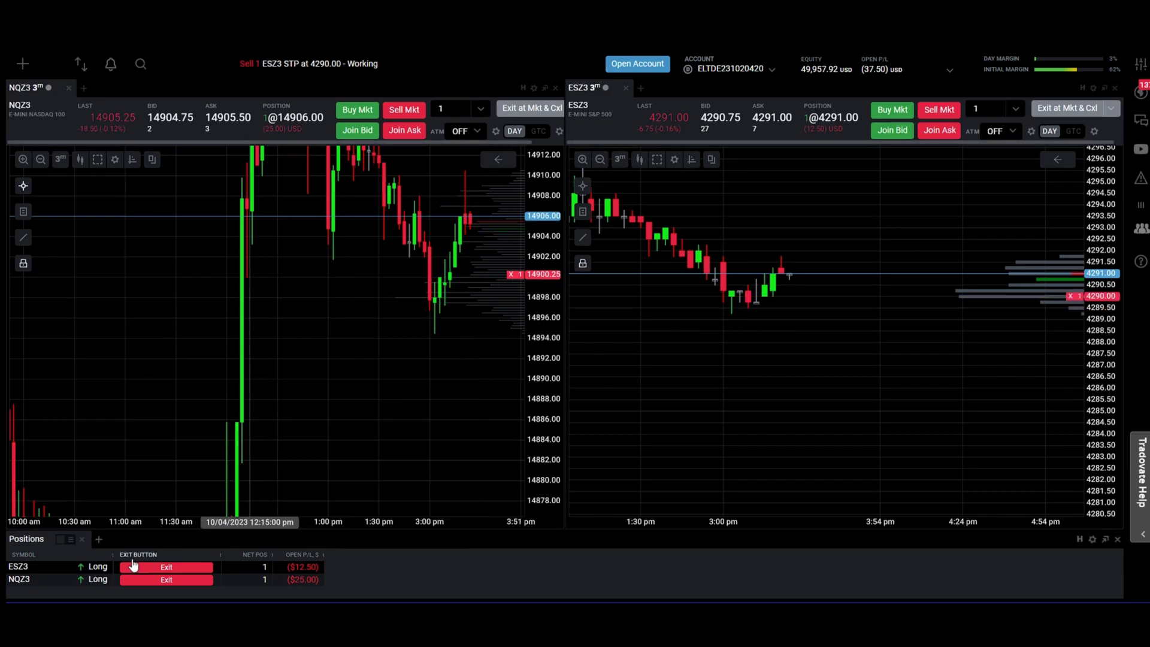
{"action": "left_click_drag", "start_coordinate": [176, 168], "coordinate": [195, 193]}
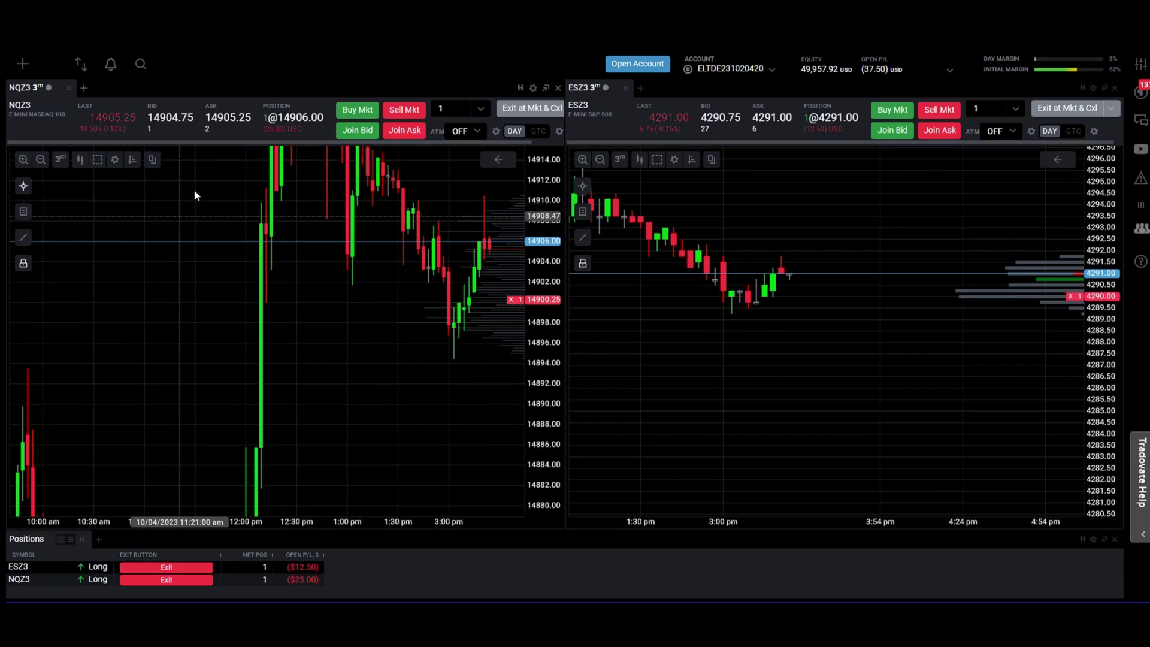
Step: Check the NQZ3 chart's 3m time-period and chart-type choices, then bring up the dashboard modules list
{"action": "left_click", "coordinate": [61, 159]}
{"action": "left_click", "coordinate": [61, 159]}
{"action": "left_click", "coordinate": [61, 159]}
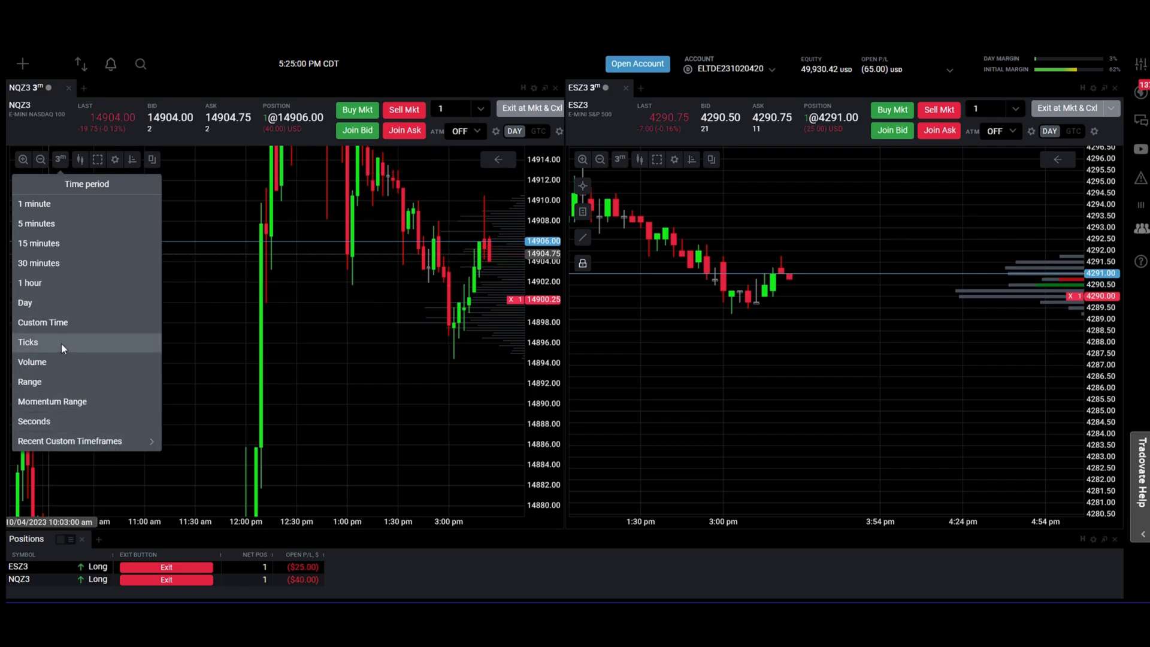
{"action": "left_click", "coordinate": [80, 159]}
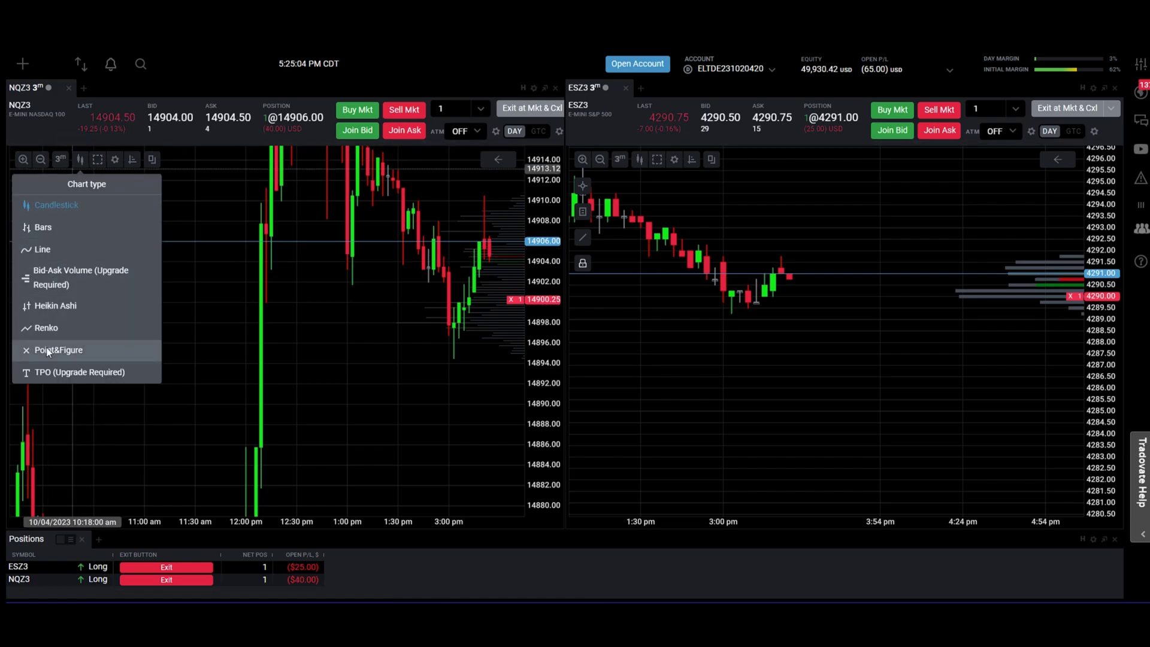
{"action": "left_click", "coordinate": [21, 63]}
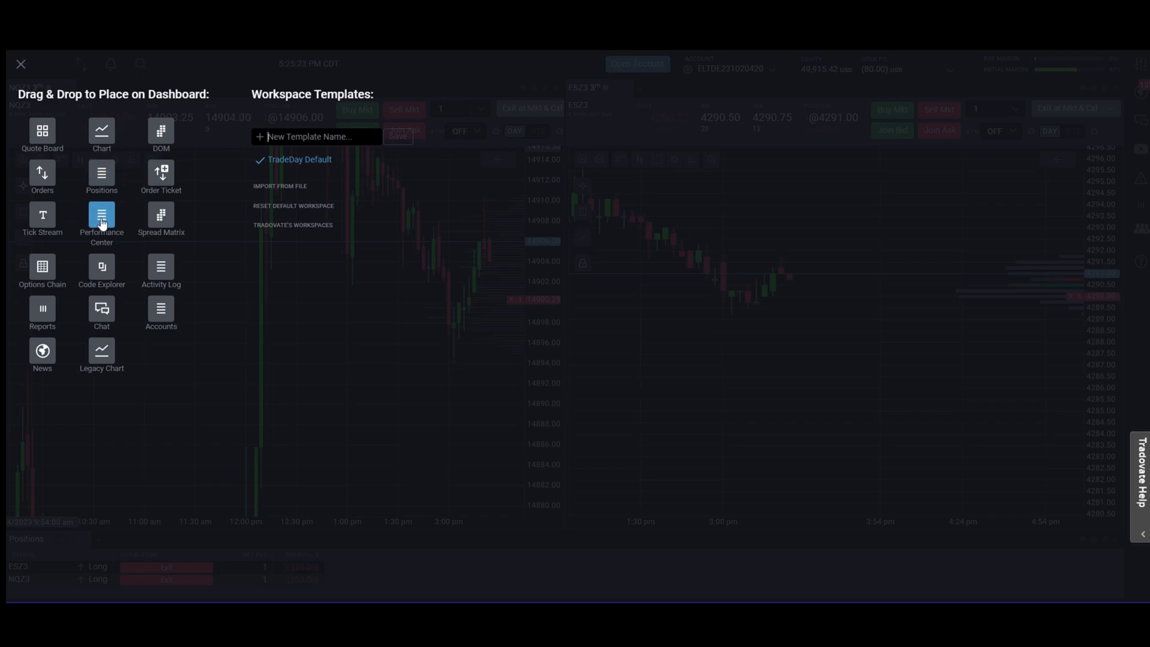
Step: Drag the Performance Center module into the workspace and dock it below the Positions list
{"action": "left_click_drag", "start_coordinate": [102, 221], "coordinate": [637, 587]}
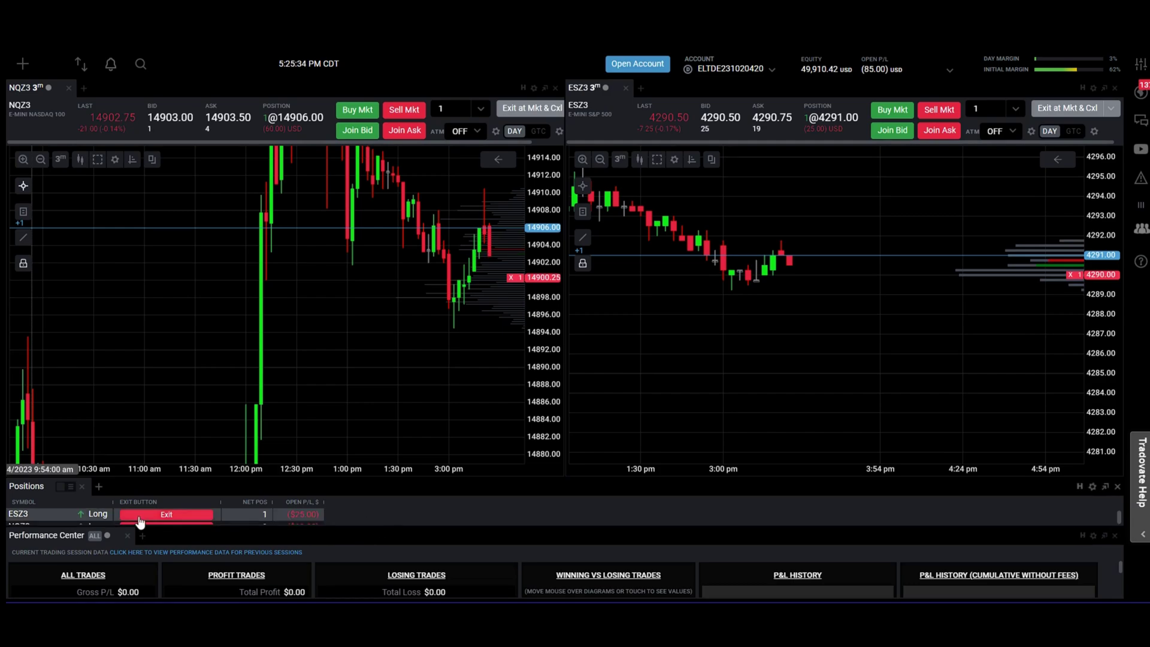
{"action": "left_click_drag", "start_coordinate": [80, 548], "coordinate": [334, 327]}
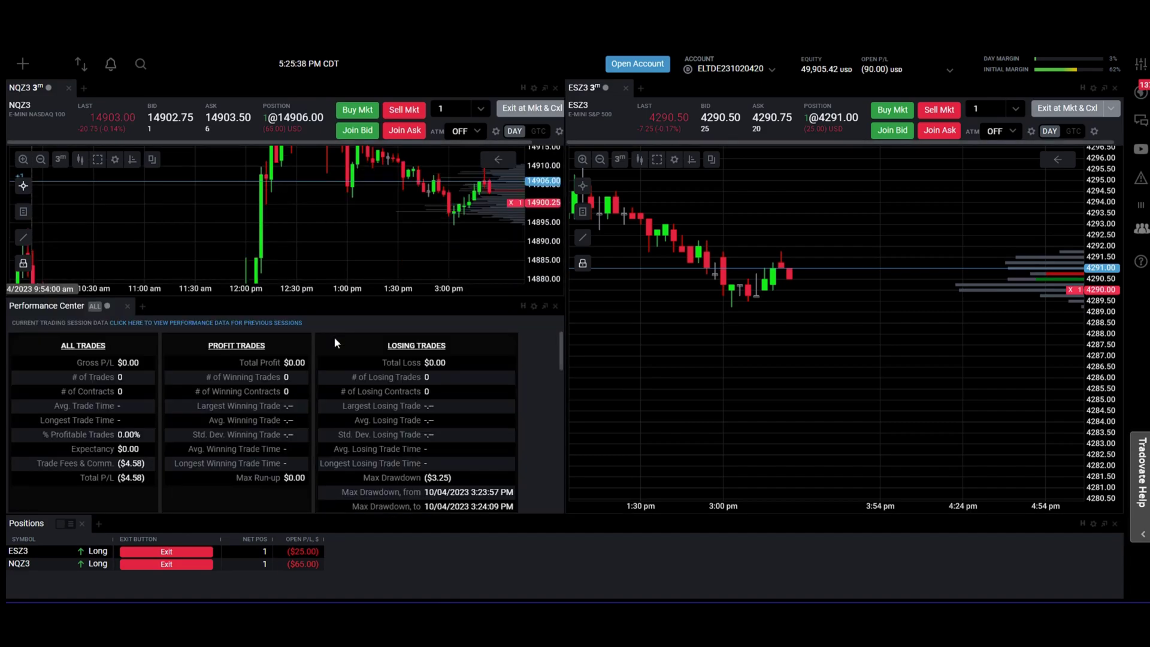
{"action": "scroll", "coordinate": [204, 420], "scroll_direction": "down", "scroll_amount": 10}
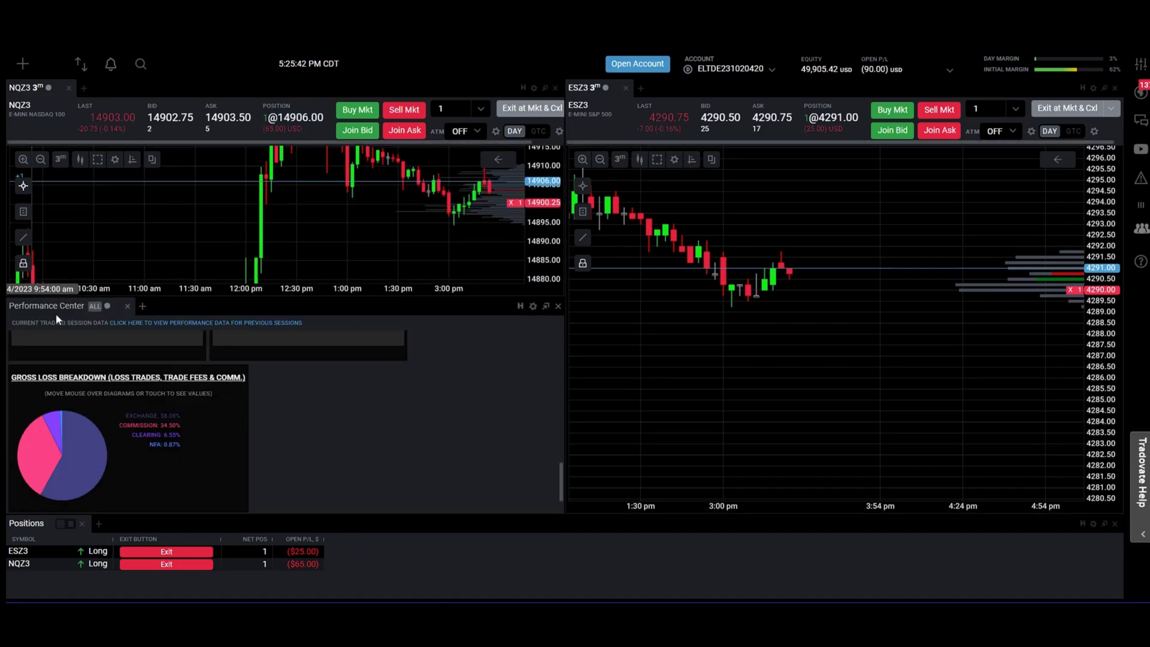
{"action": "left_click_drag", "start_coordinate": [108, 337], "coordinate": [565, 585]}
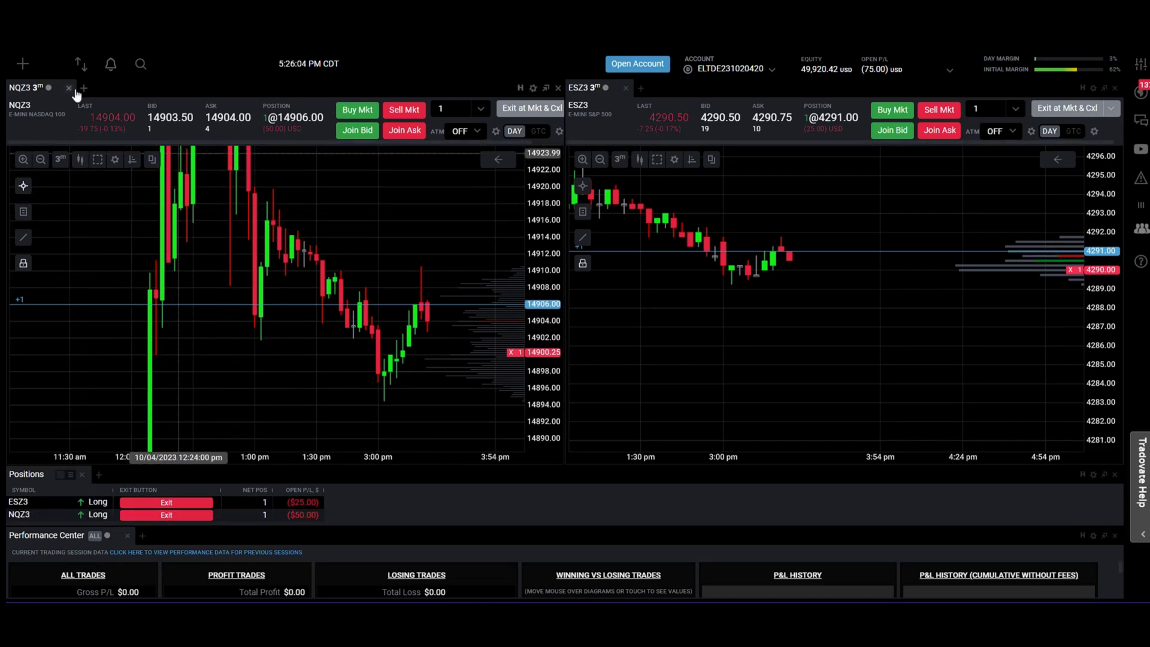
Step: Tab Performance Center behind NQZ3 and Positions behind ESZ3, bringing both charts to the front
{"action": "left_click_drag", "start_coordinate": [52, 91], "coordinate": [102, 85]}
{"action": "left_click", "coordinate": [26, 88]}
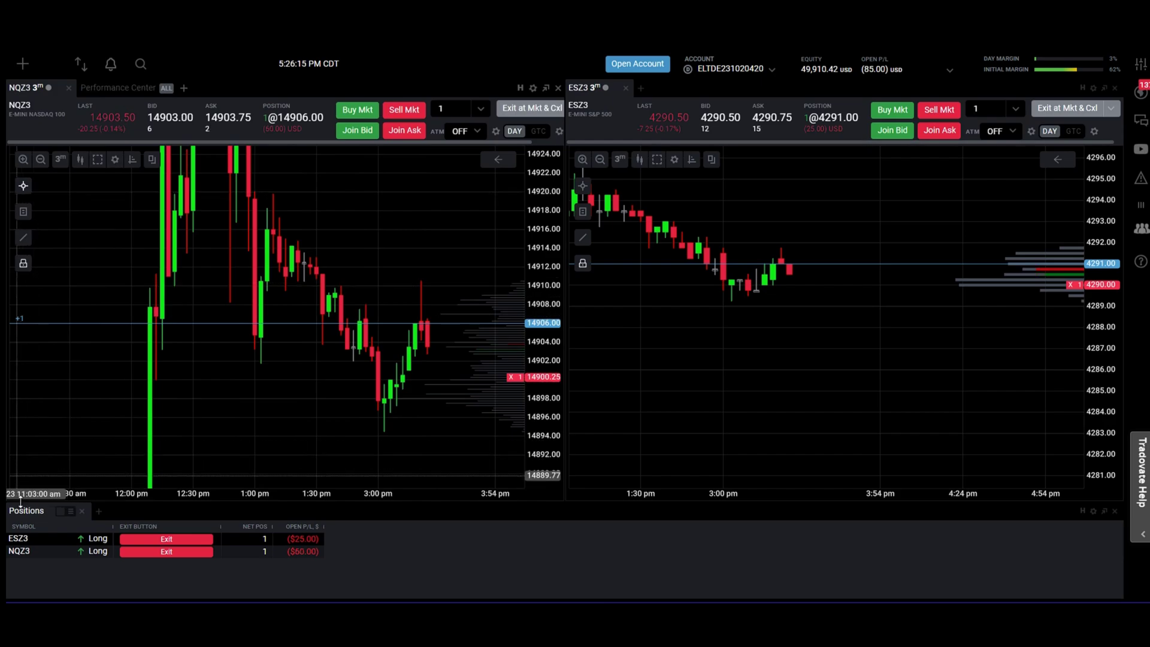
{"action": "left_click_drag", "start_coordinate": [237, 475], "coordinate": [677, 87]}
{"action": "left_click", "coordinate": [582, 88]}
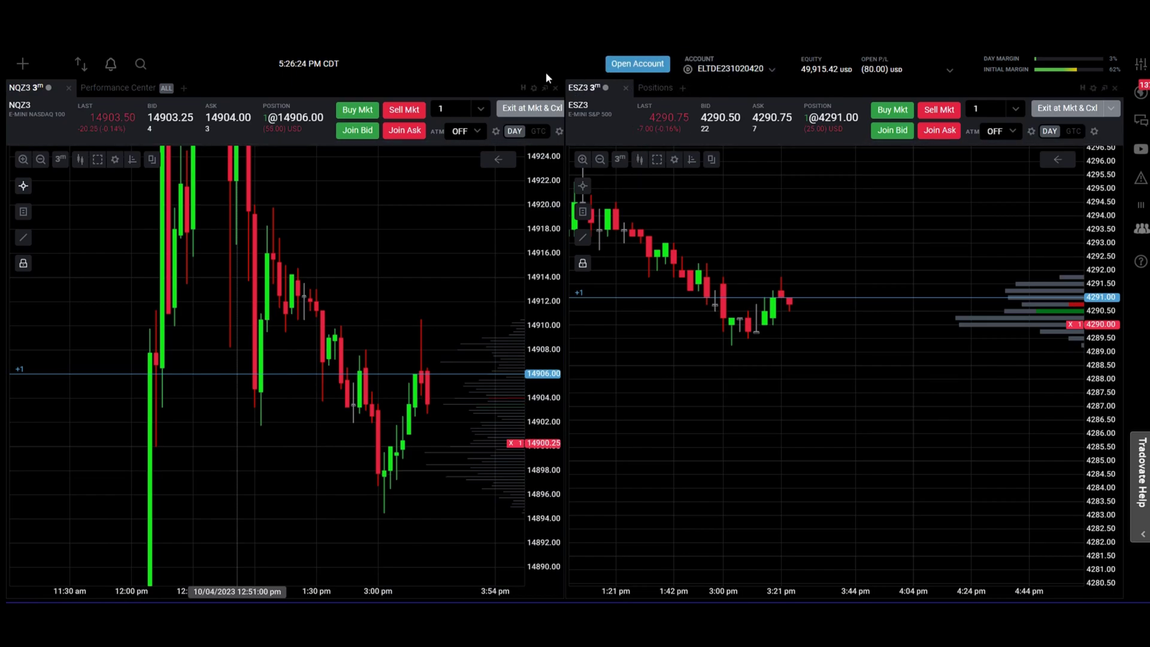
{"action": "left_click", "coordinate": [729, 72]}
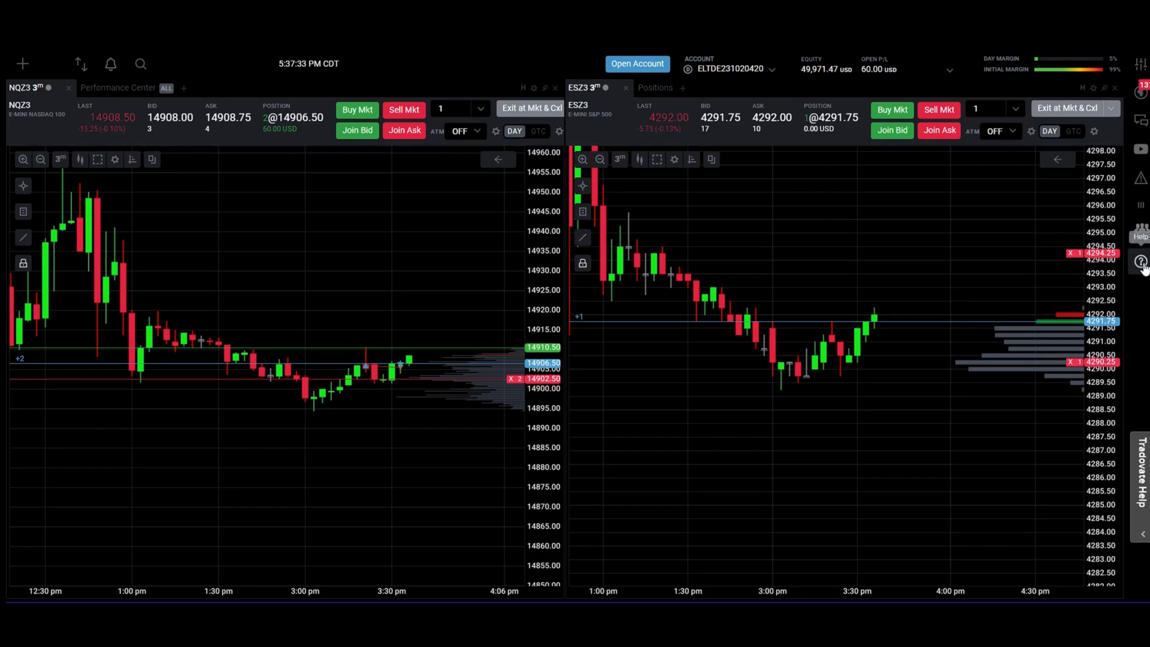
Step: Browse the dashboard help tutorial and the help topic on the accounts overview
{"action": "left_click", "coordinate": [1141, 264]}
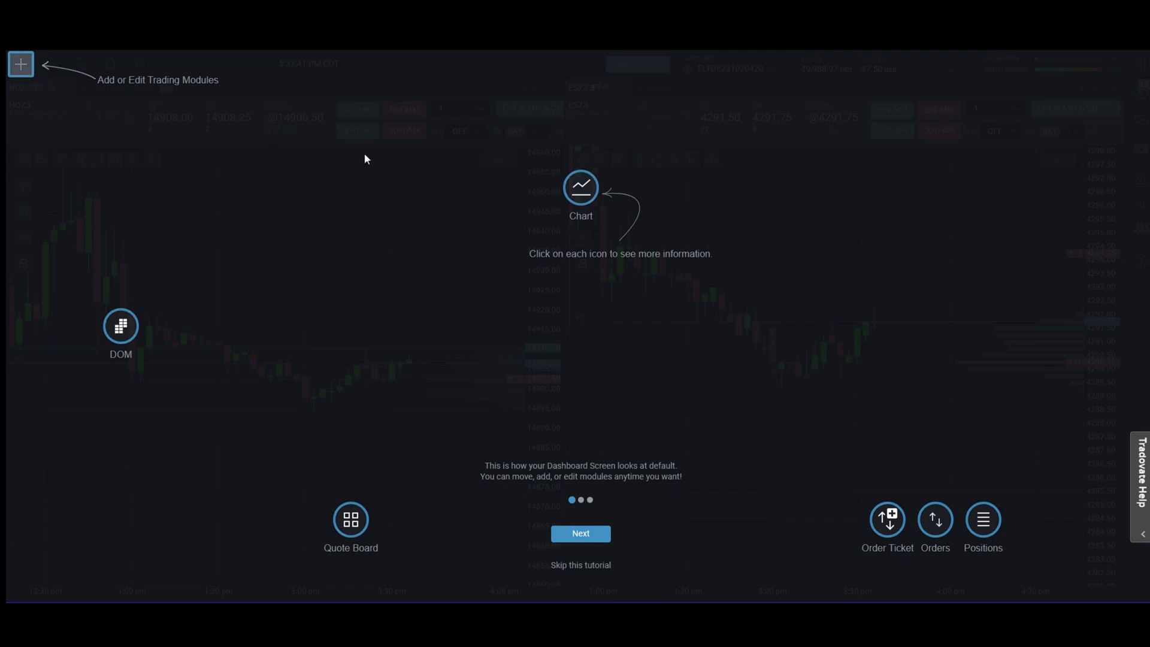
{"action": "left_click", "coordinate": [1142, 539]}
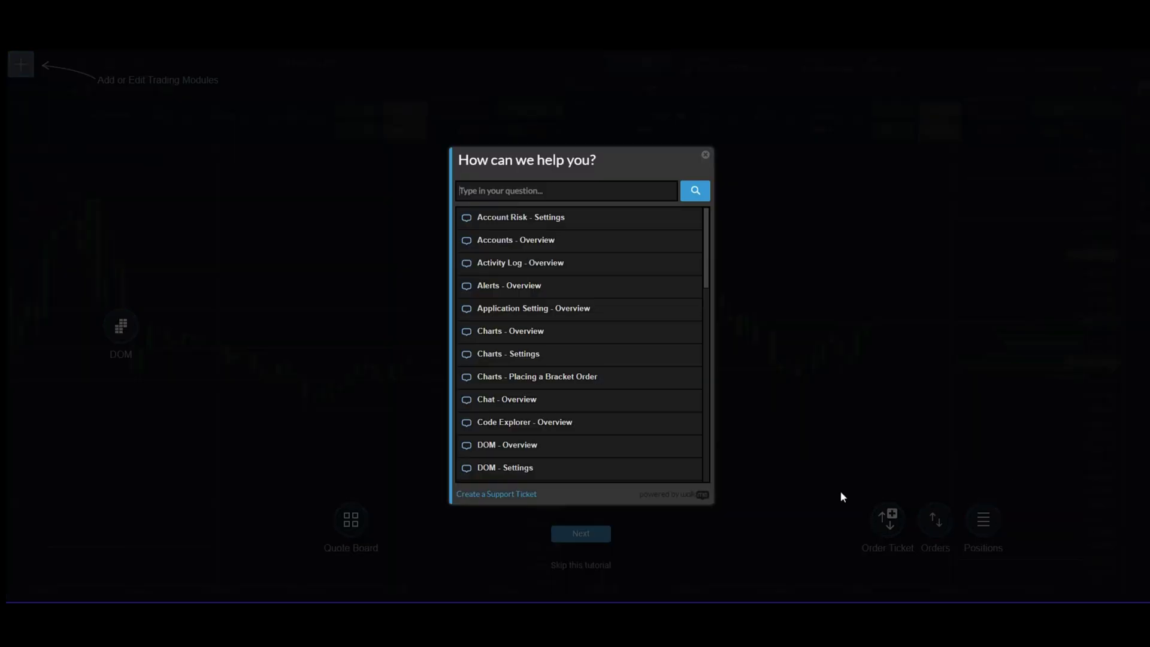
{"action": "scroll", "coordinate": [527, 336], "scroll_direction": "down", "scroll_amount": 1}
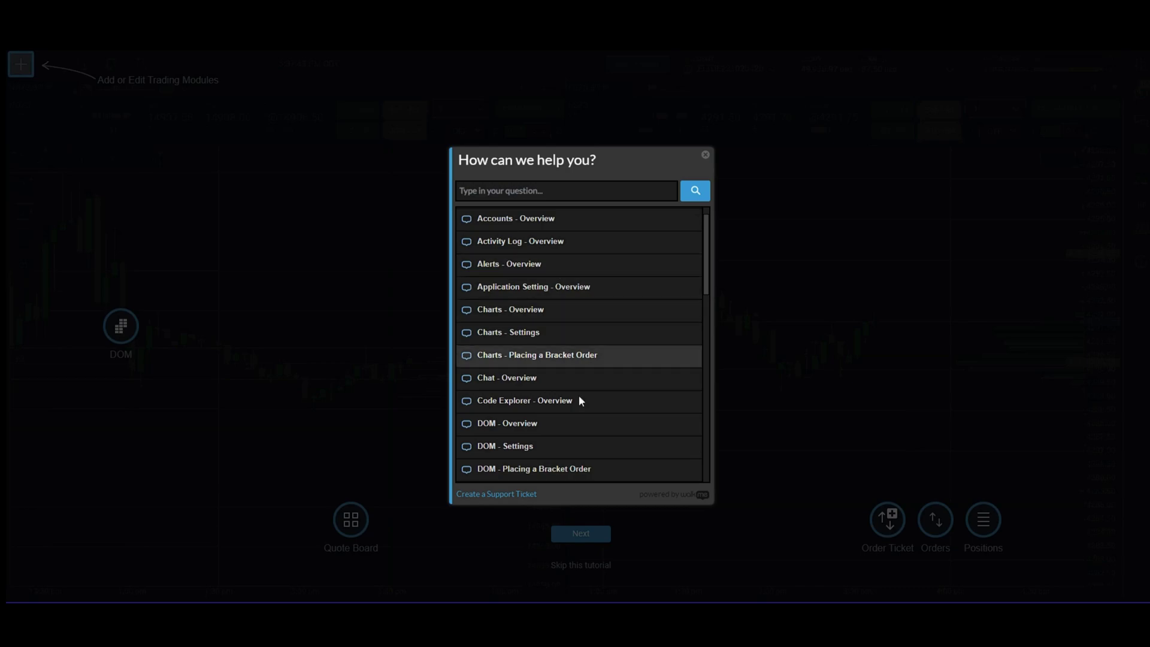
{"action": "scroll", "coordinate": [580, 393], "scroll_direction": "up", "scroll_amount": 1}
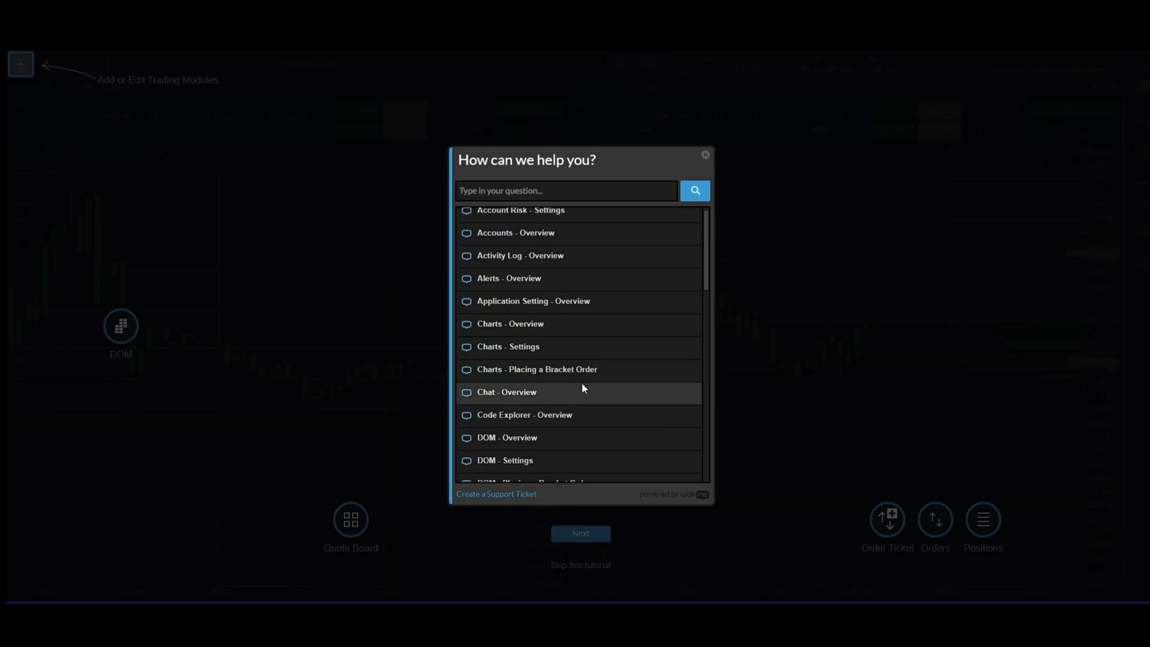
{"action": "left_click", "coordinate": [519, 239]}
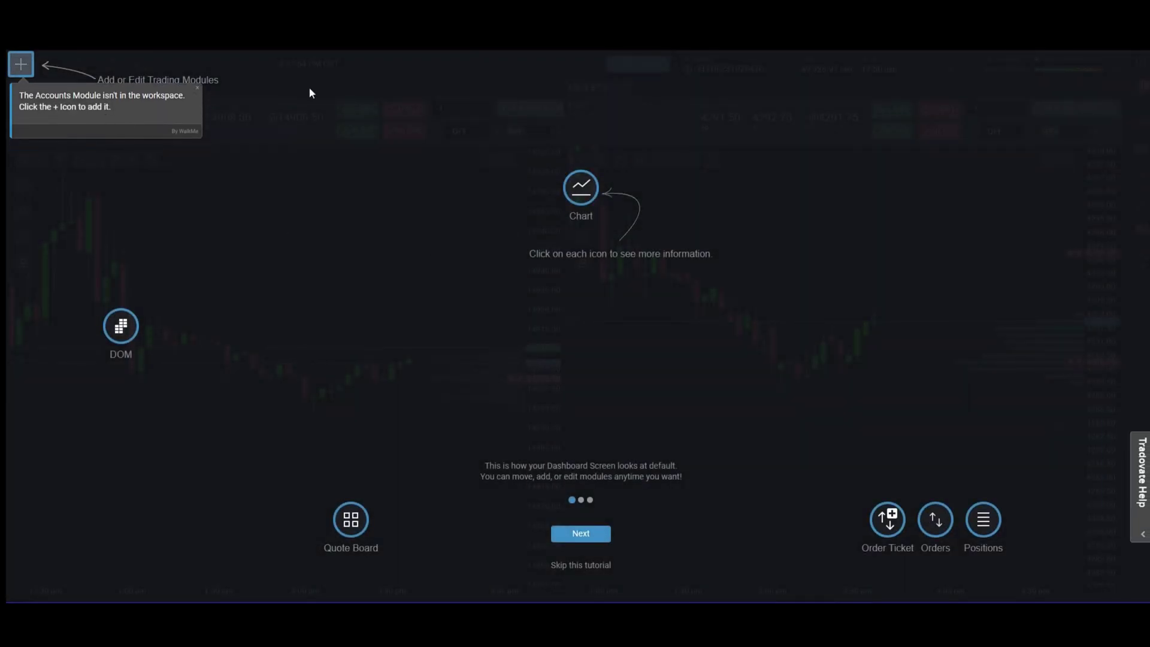
Step: Dismiss the tutorial and place the Performance Center module on the dashboard
{"action": "left_click", "coordinate": [50, 59]}
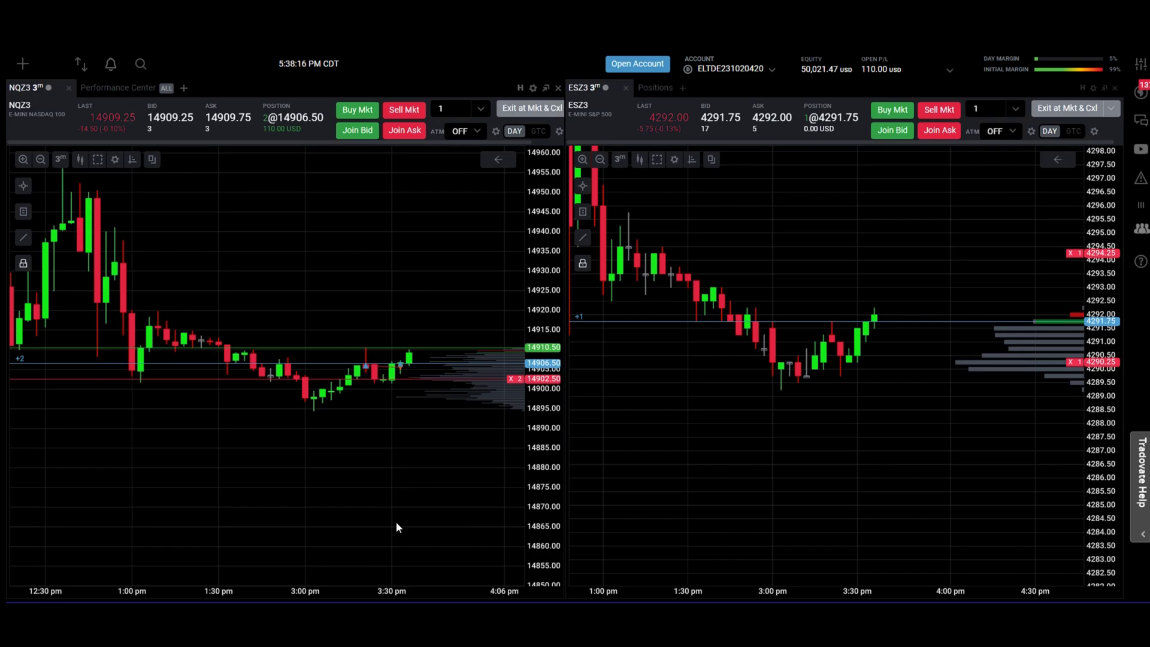
{"action": "left_click", "coordinate": [23, 63]}
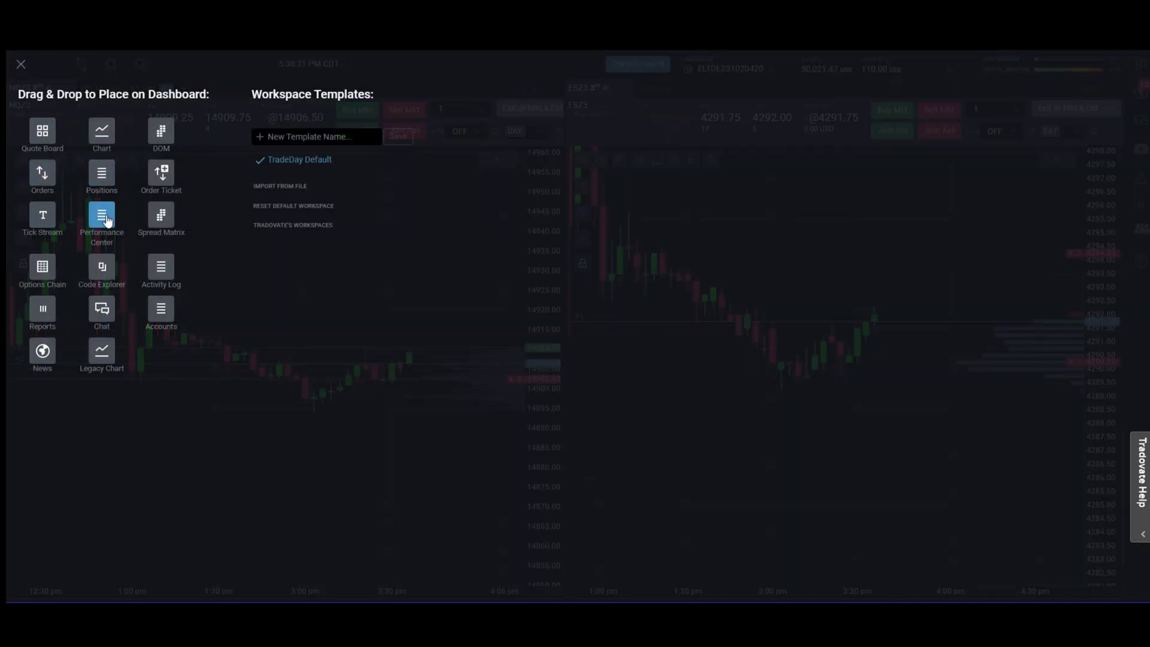
{"action": "left_click_drag", "start_coordinate": [102, 215], "coordinate": [352, 198]}
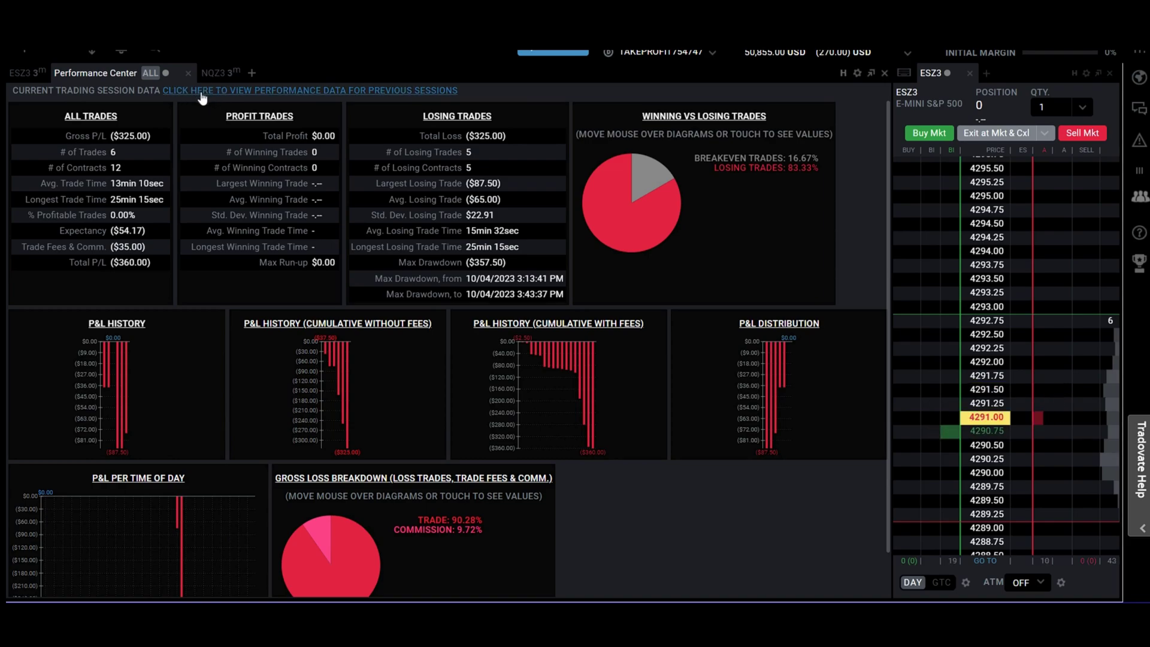
Step: Run the previous-sessions performance report for This week, 10/01/2023 to 10/04/2023
{"action": "left_click", "coordinate": [200, 91]}
{"action": "left_click", "coordinate": [345, 141]}
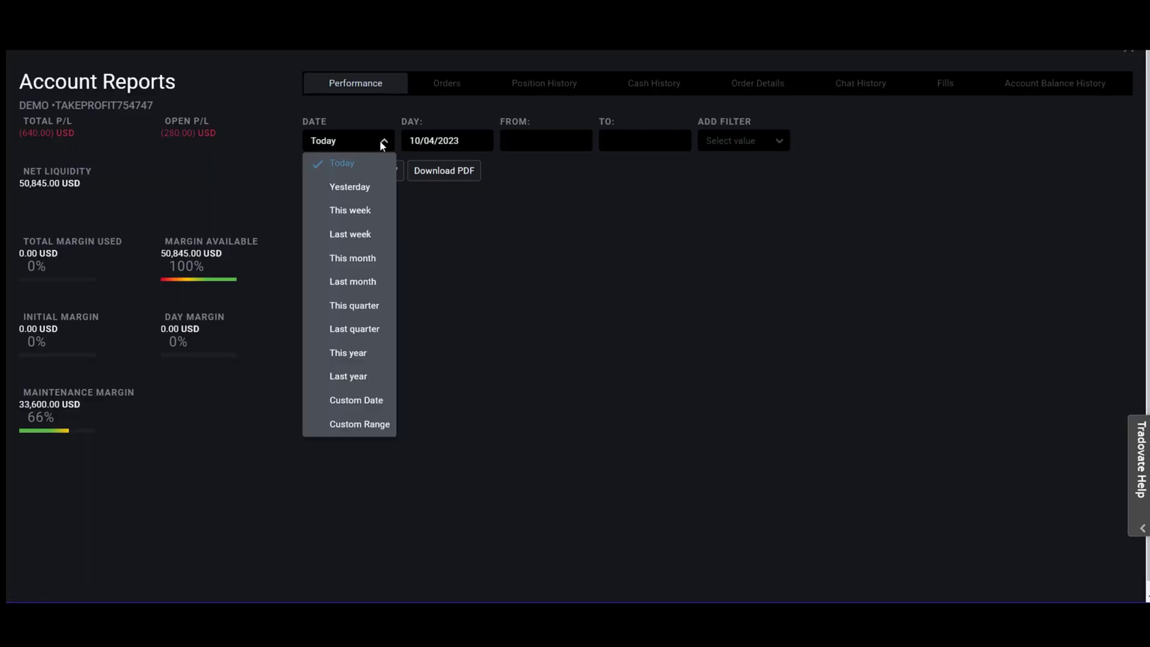
{"action": "left_click", "coordinate": [362, 212]}
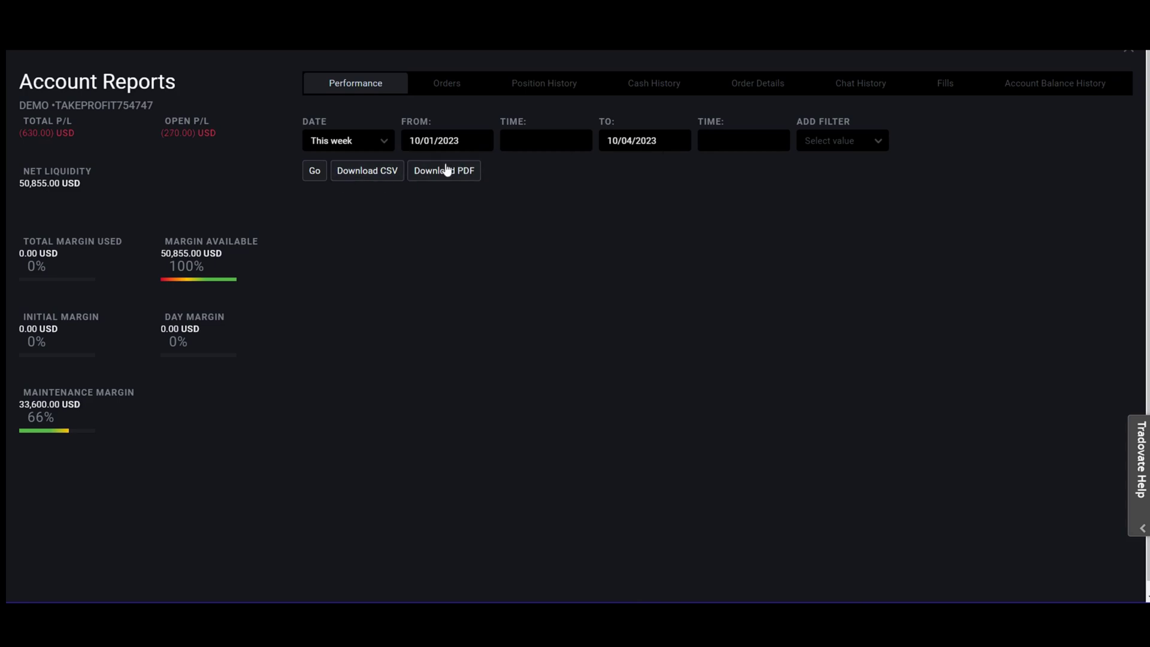
{"action": "left_click", "coordinate": [315, 172]}
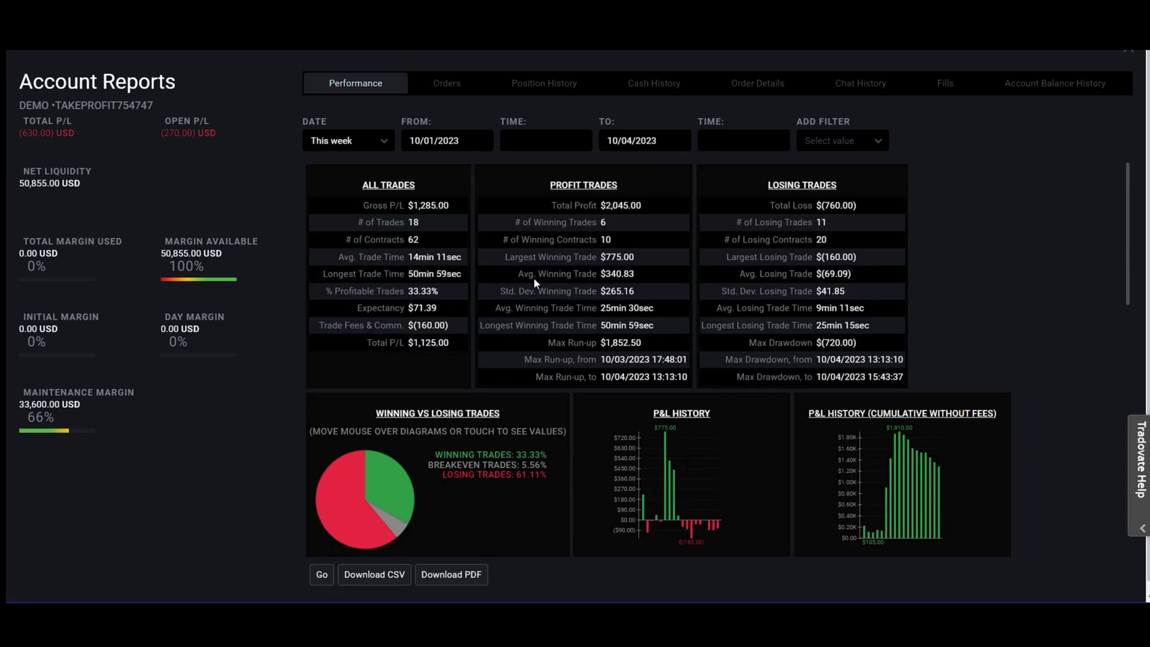
Step: Zoom the report page in one step, then out two steps from Chrome's menu
{"action": "key", "text": "ctrl+plus"}
{"action": "scroll", "coordinate": [867, 401], "scroll_direction": "down", "scroll_amount": 5}
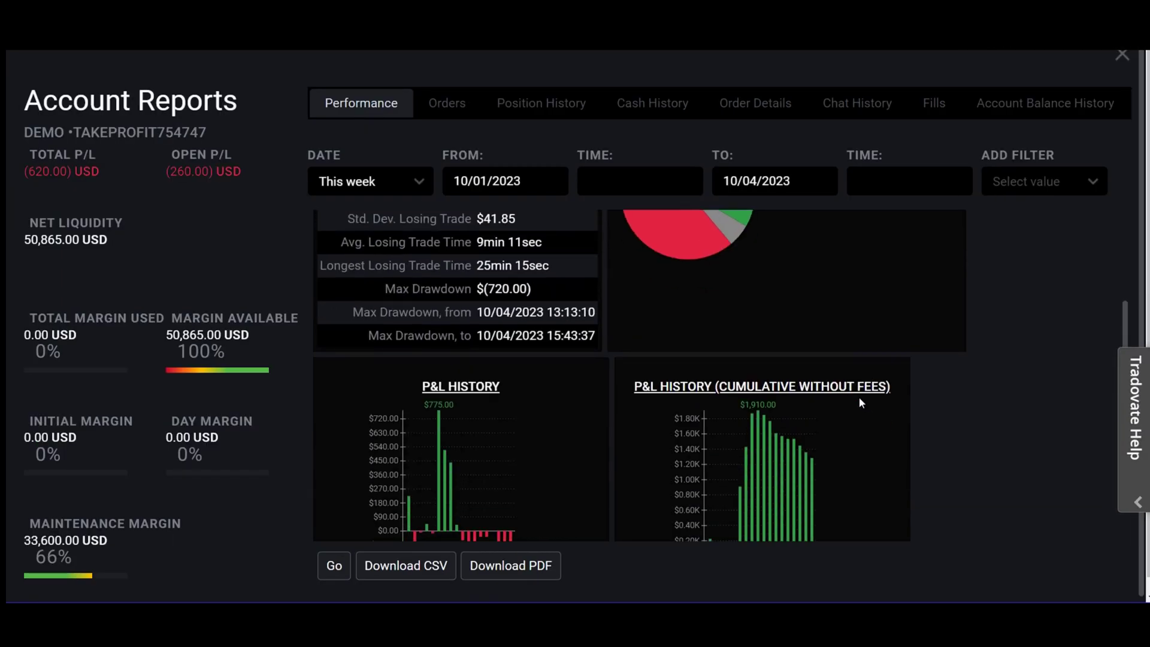
{"action": "scroll", "coordinate": [861, 399], "scroll_direction": "up", "scroll_amount": 5}
{"action": "key", "text": "alt+f"}
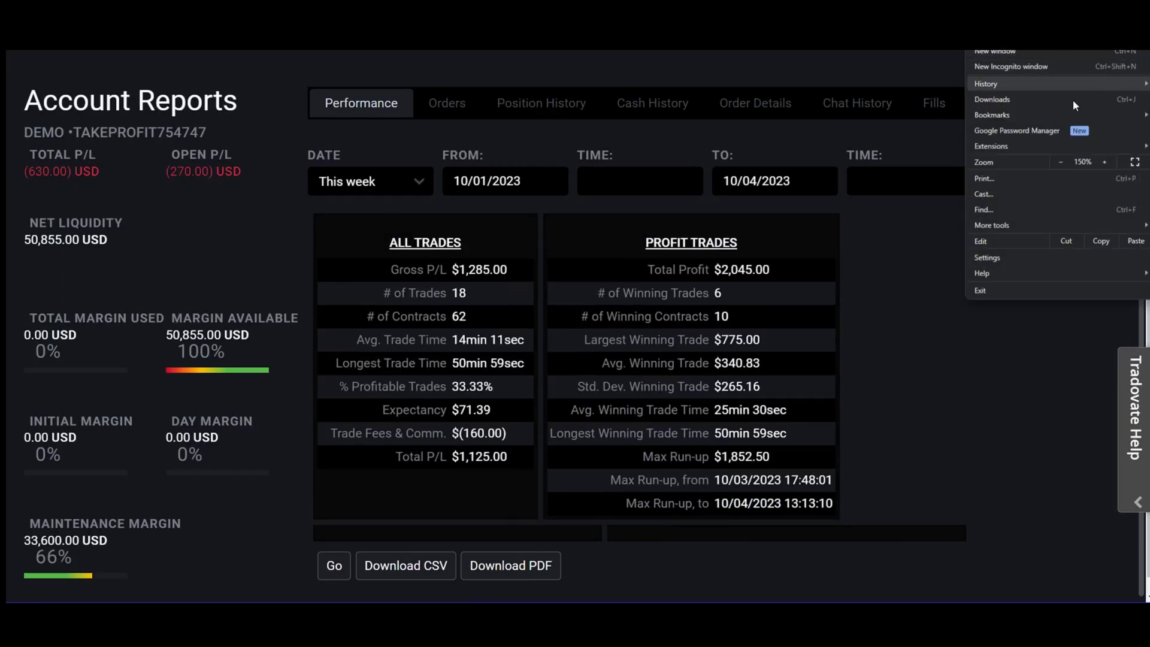
{"action": "left_click", "coordinate": [1059, 161]}
{"action": "left_click", "coordinate": [1059, 161]}
{"action": "left_click", "coordinate": [952, 389]}
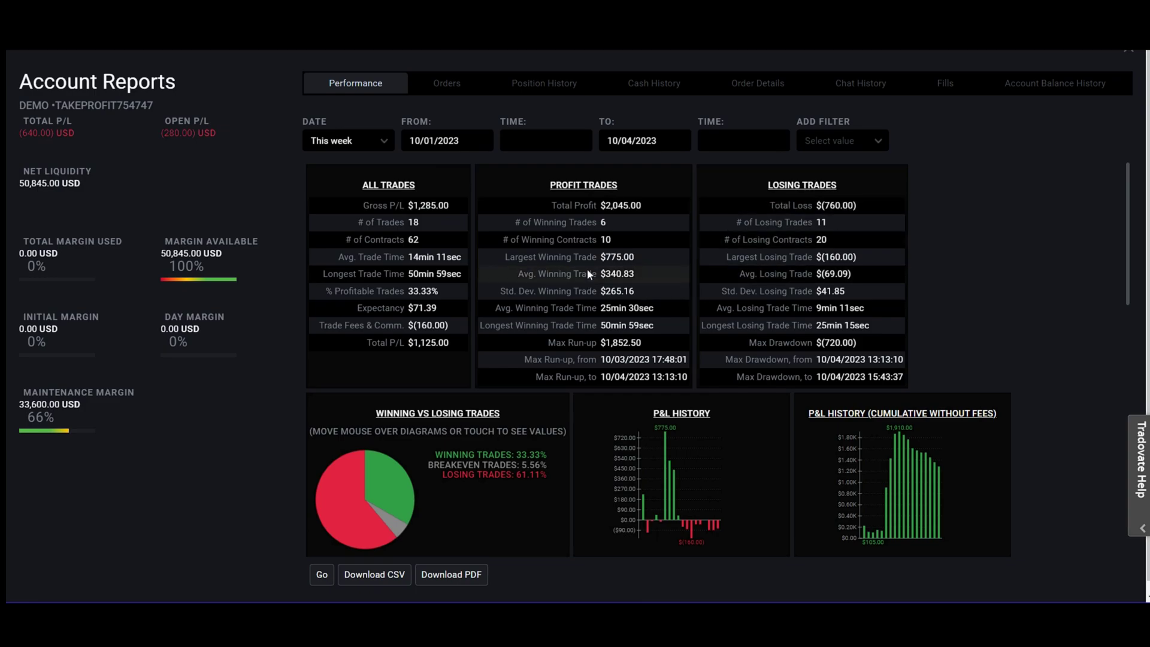
Step: Scroll through the weekly report's P&L charts down to the gross loss breakdown
{"action": "scroll", "coordinate": [373, 315], "scroll_direction": "down", "scroll_amount": 2}
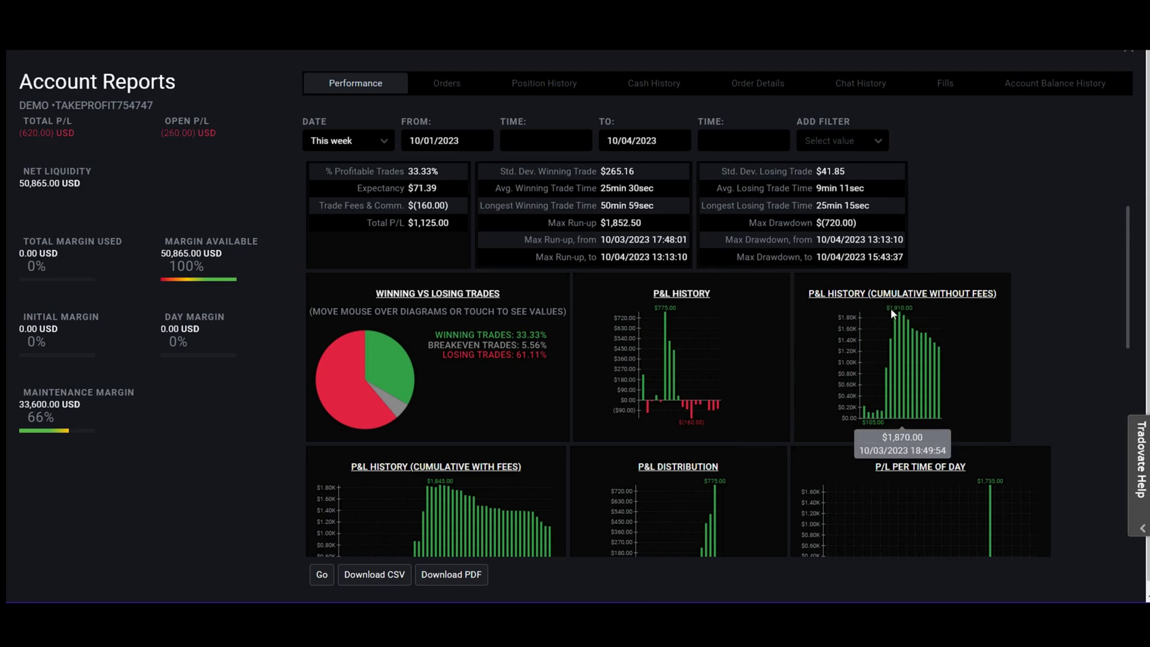
{"action": "scroll", "coordinate": [497, 395], "scroll_direction": "down", "scroll_amount": 2}
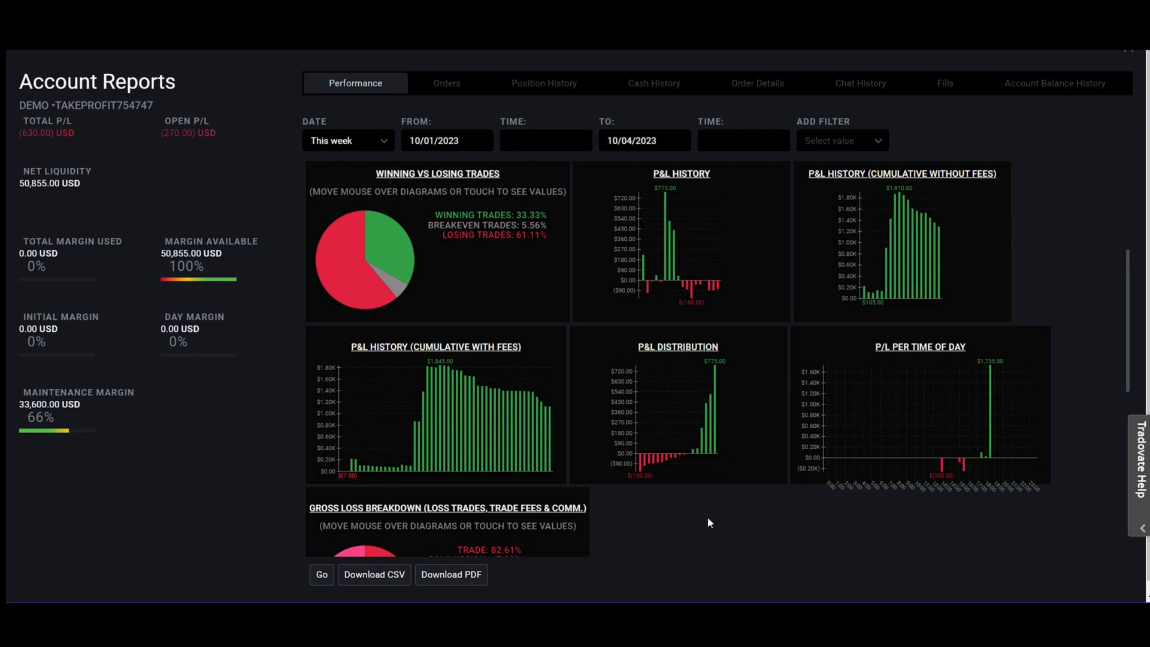
{"action": "scroll", "coordinate": [539, 474], "scroll_direction": "down", "scroll_amount": 2}
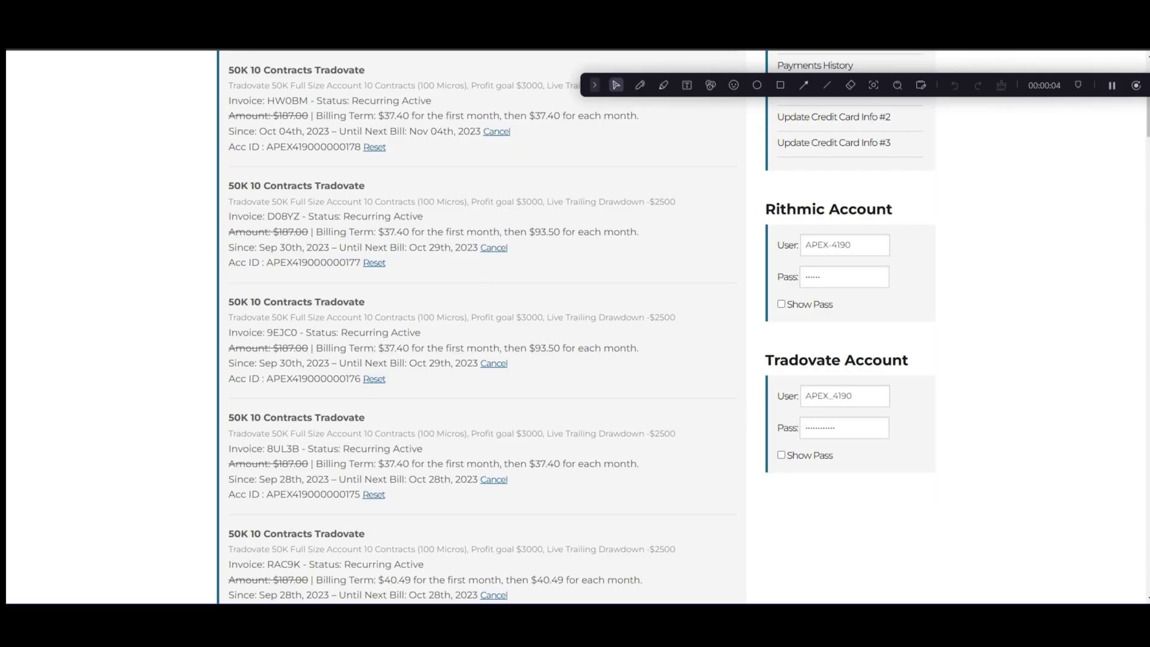
Step: In a new tab, search Google for 'topstep login' and open the Topstep dashboard result
{"action": "key", "text": "ctrl+t"}
{"action": "left_click", "coordinate": [511, 241]}
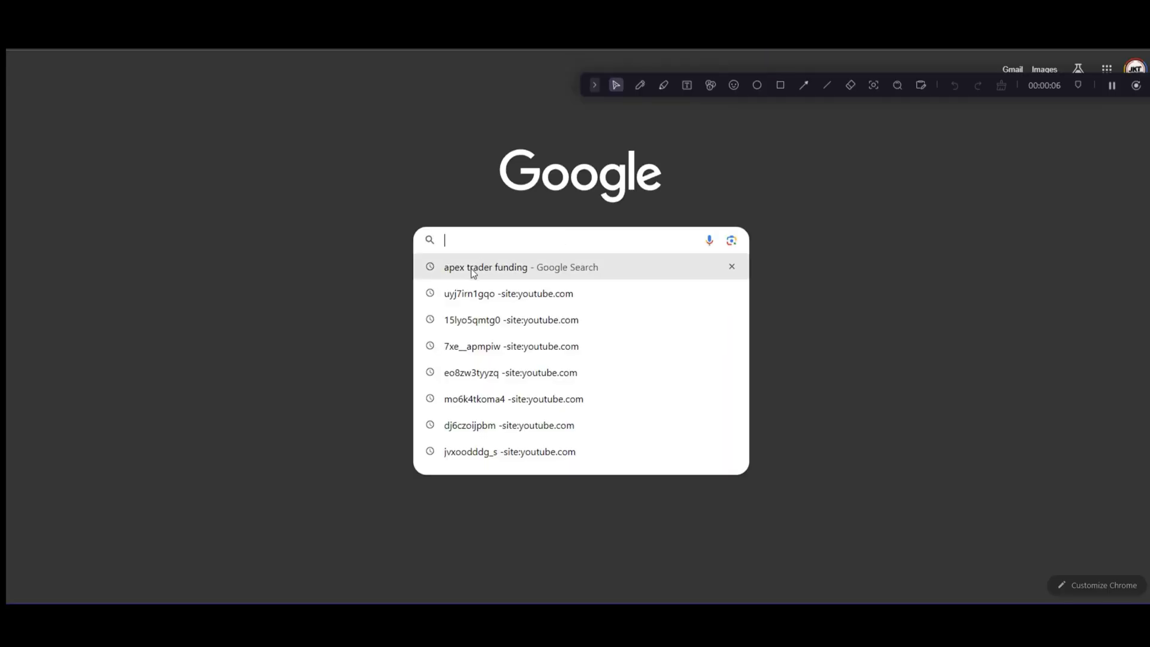
{"action": "type", "text": "top"}
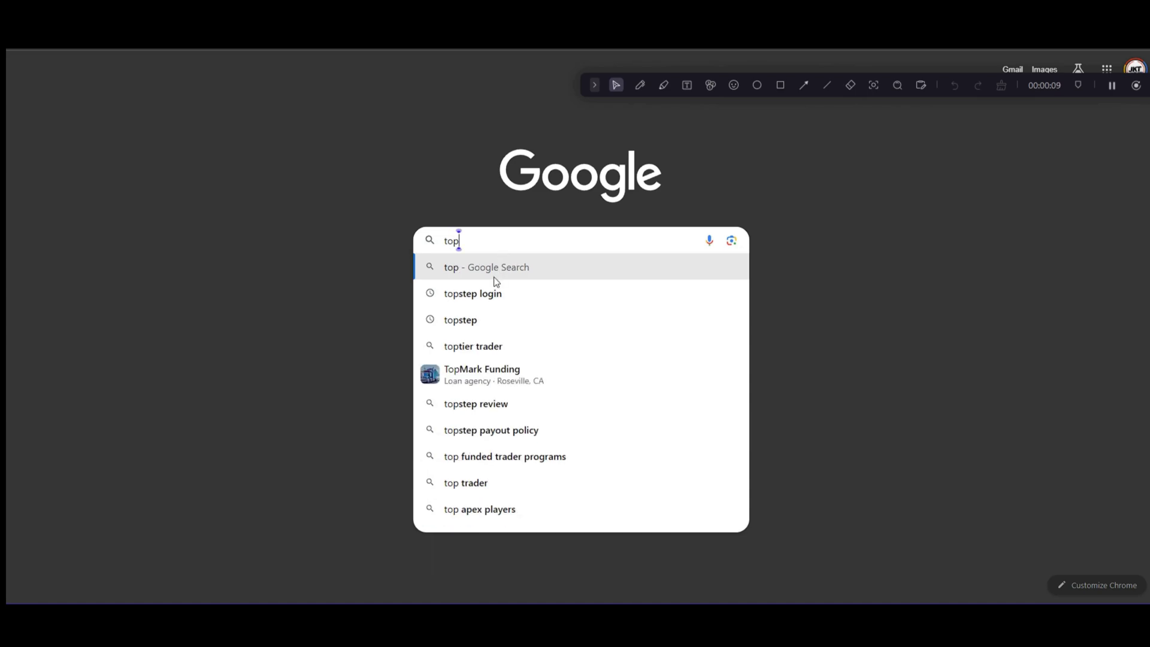
{"action": "left_click", "coordinate": [486, 298]}
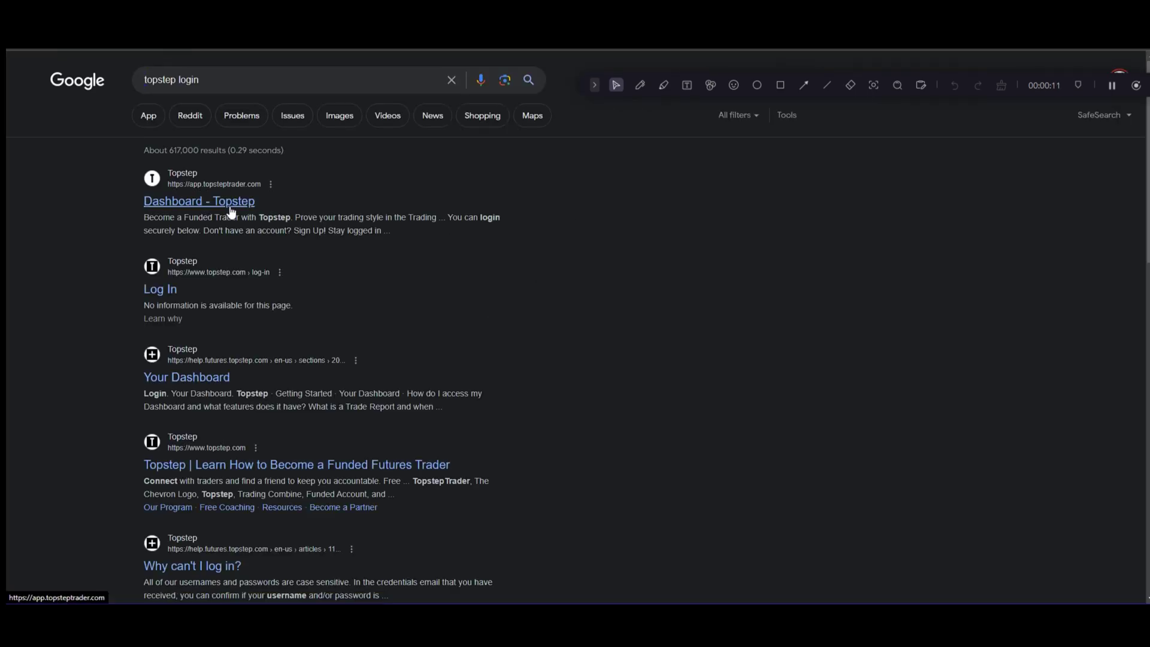
{"action": "left_click", "coordinate": [198, 202]}
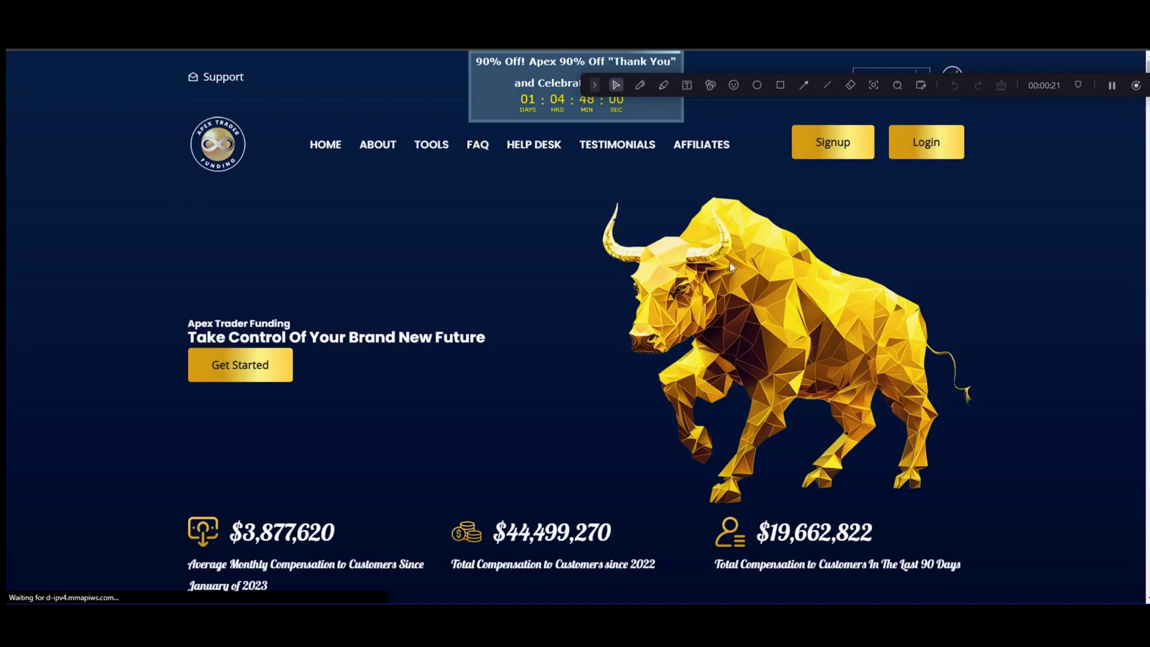
Step: Go back to the Apex Trader Funding site, log in to the member dashboard, and scroll to account logins
{"action": "left_click_drag", "start_coordinate": [582, 87], "coordinate": [441, 58]}
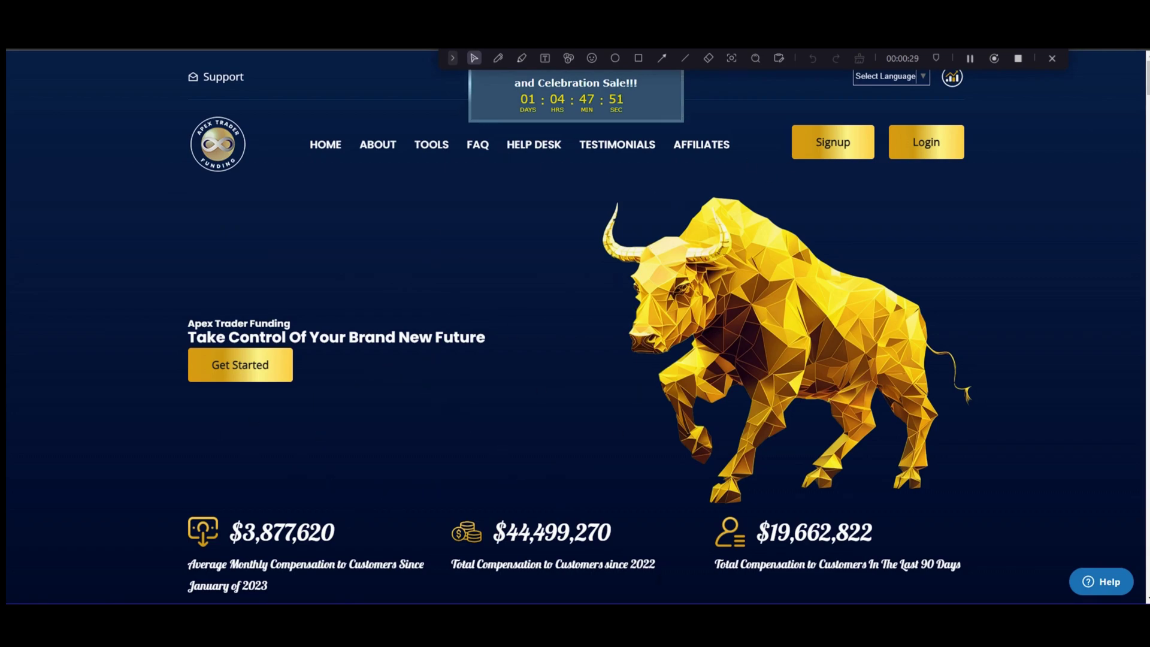
{"action": "key", "text": "alt+Tab"}
{"action": "left_click", "coordinate": [452, 58]}
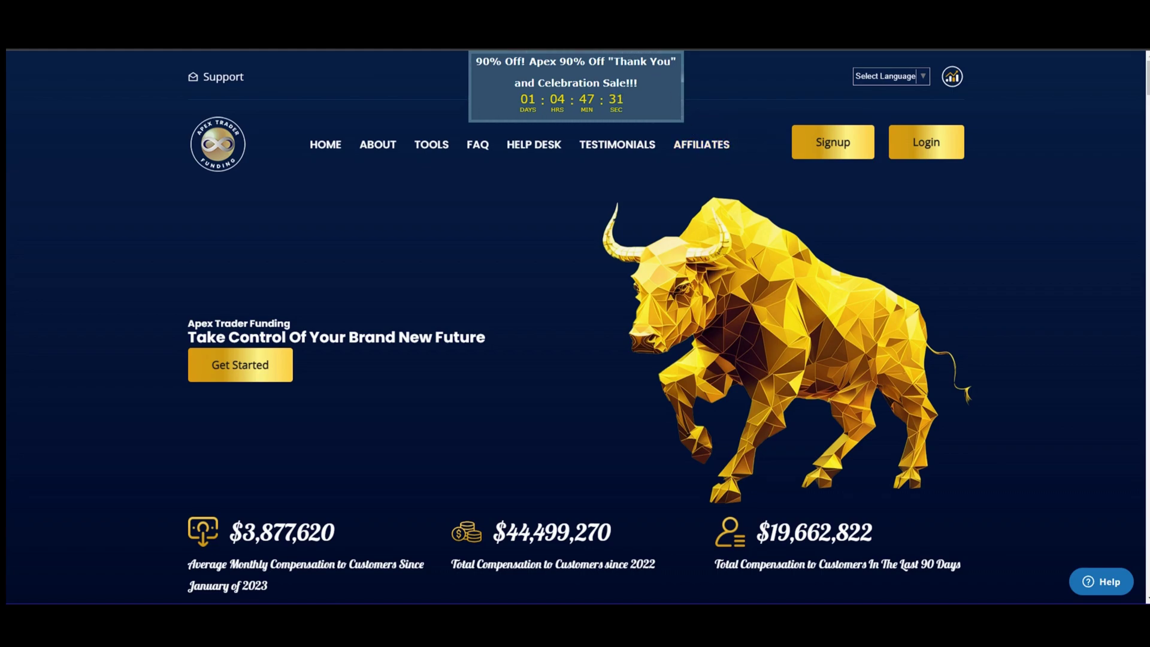
{"action": "left_click", "coordinate": [926, 144]}
{"action": "scroll", "coordinate": [743, 229], "scroll_direction": "down", "scroll_amount": 8}
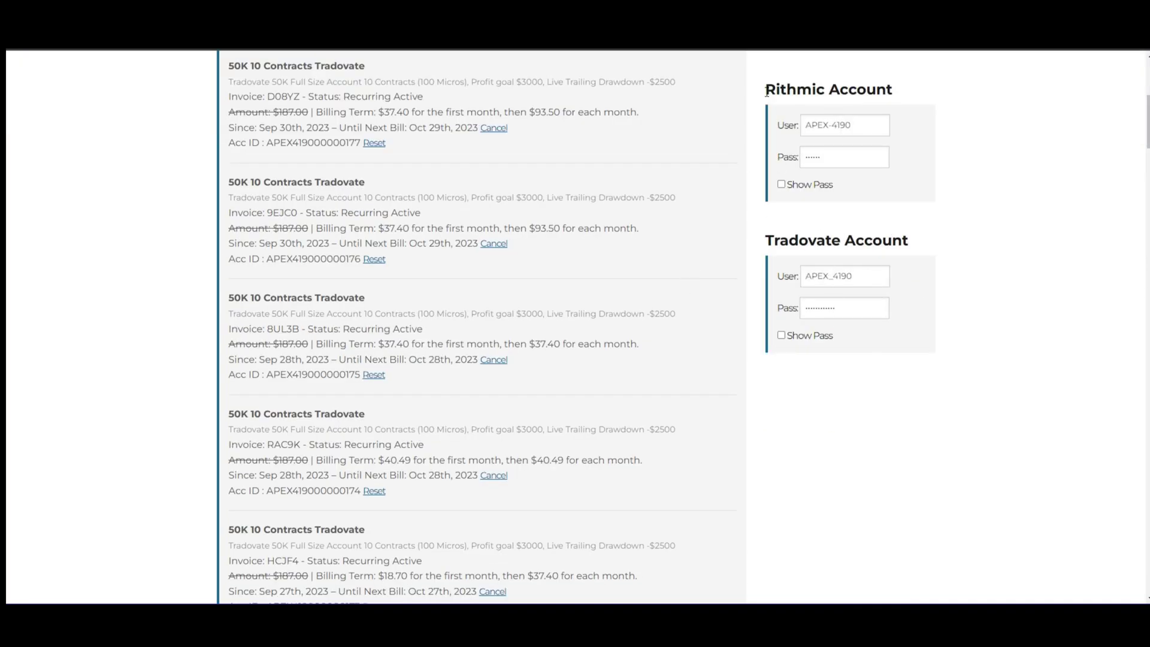
Step: Highlight the Rithmic Account and Tradovate Account credential sections on the Apex dashboard
{"action": "left_click_drag", "start_coordinate": [773, 86], "coordinate": [877, 89]}
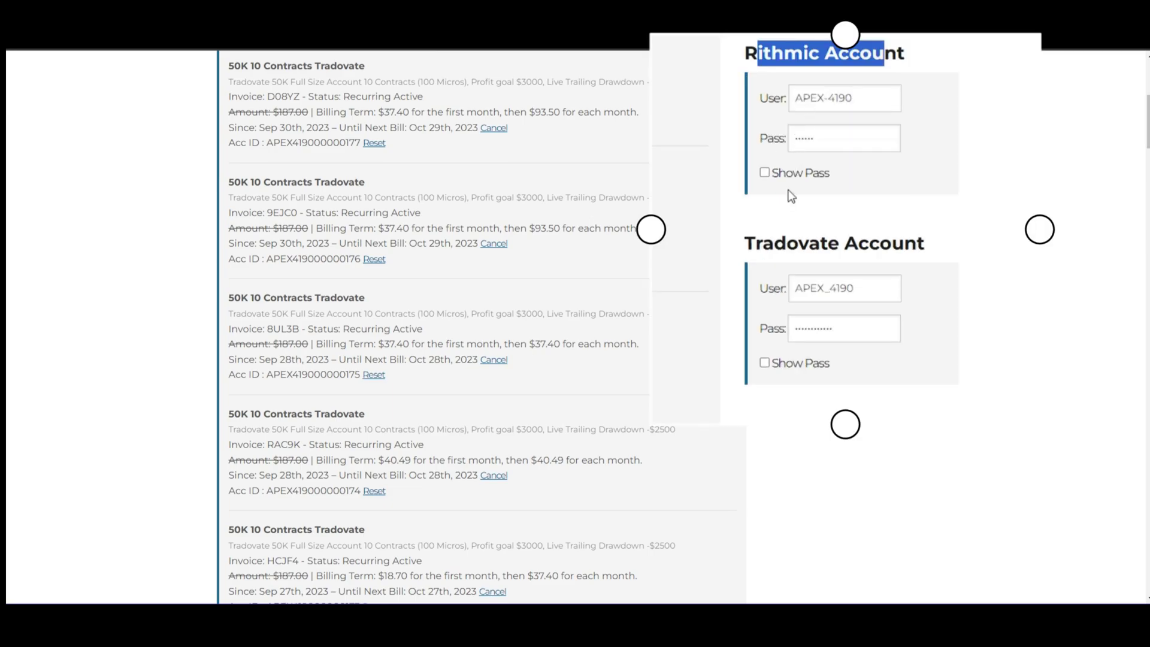
{"action": "left_click_drag", "start_coordinate": [746, 246], "coordinate": [930, 247]}
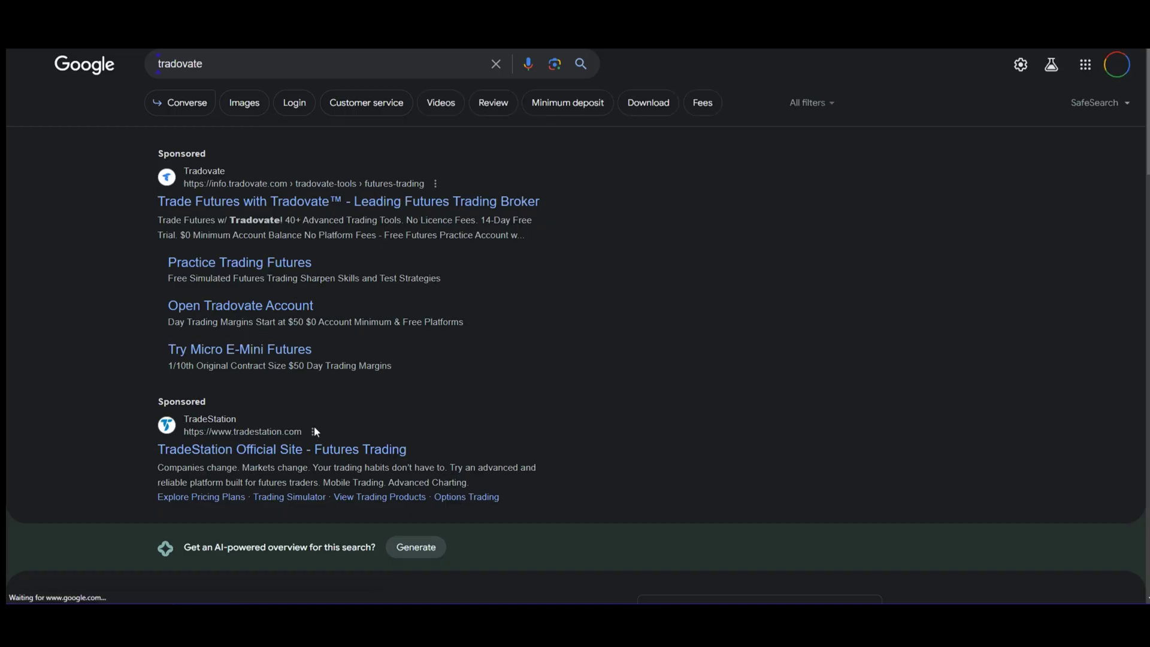
{"action": "scroll", "coordinate": [314, 426], "scroll_direction": "down", "scroll_amount": 4}
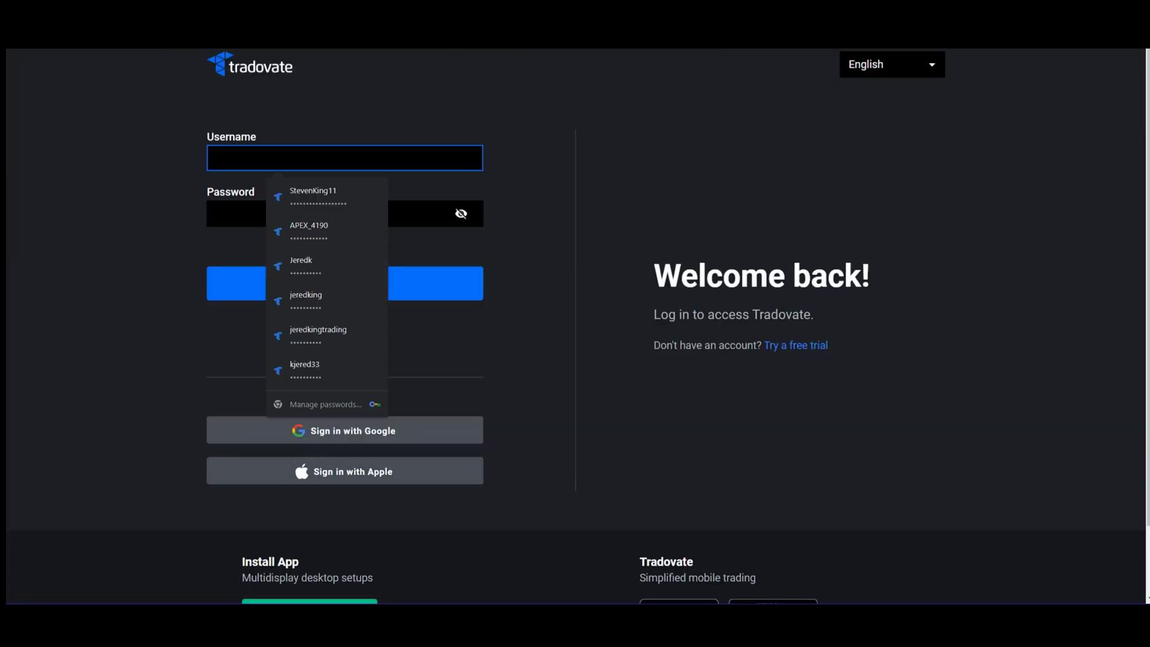
Step: Fill the Tradovate login with the saved Apex credentials and enter the Windows PIN
{"action": "left_click", "coordinate": [301, 231]}
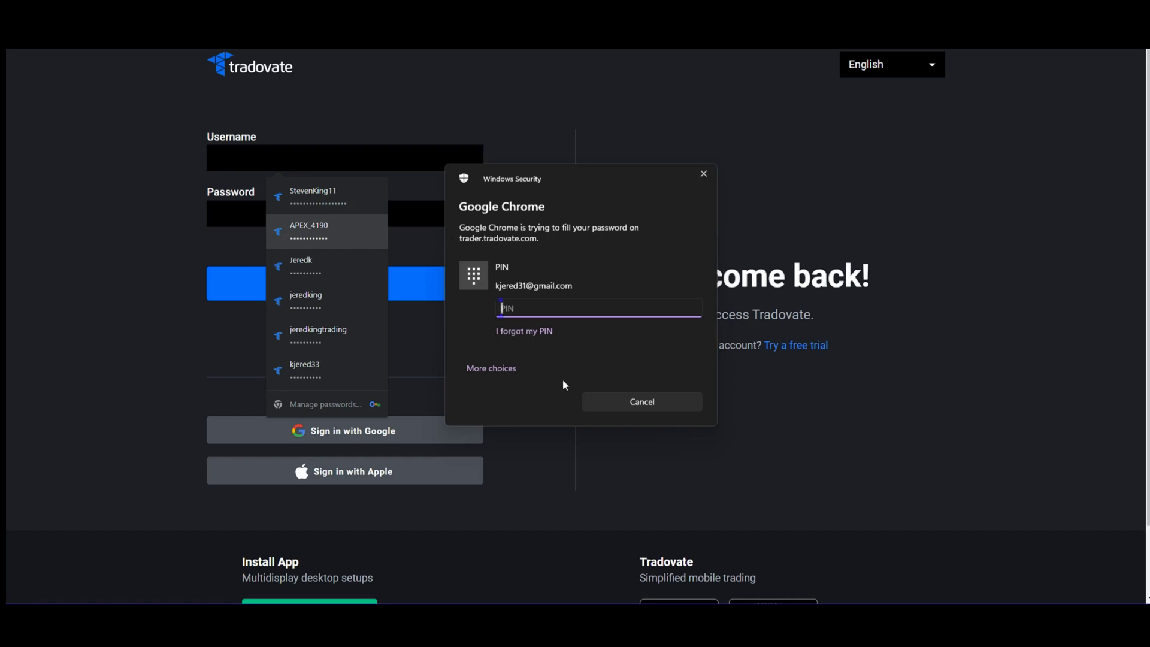
{"action": "type", "text": "1234"}
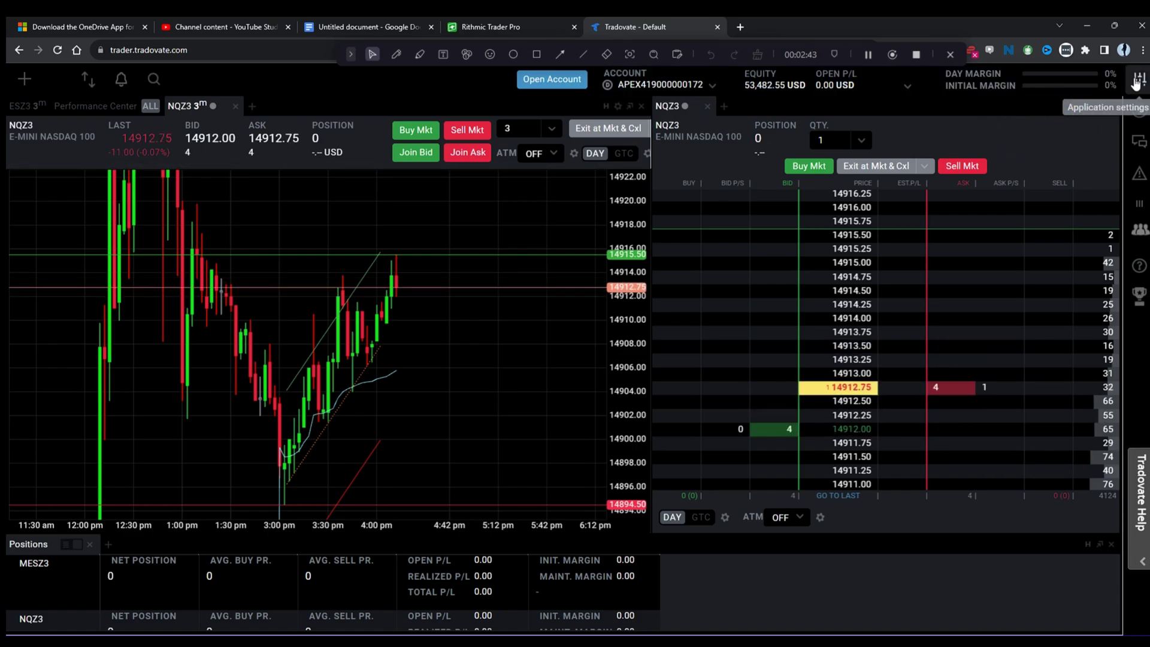
{"action": "left_click", "coordinate": [1135, 81]}
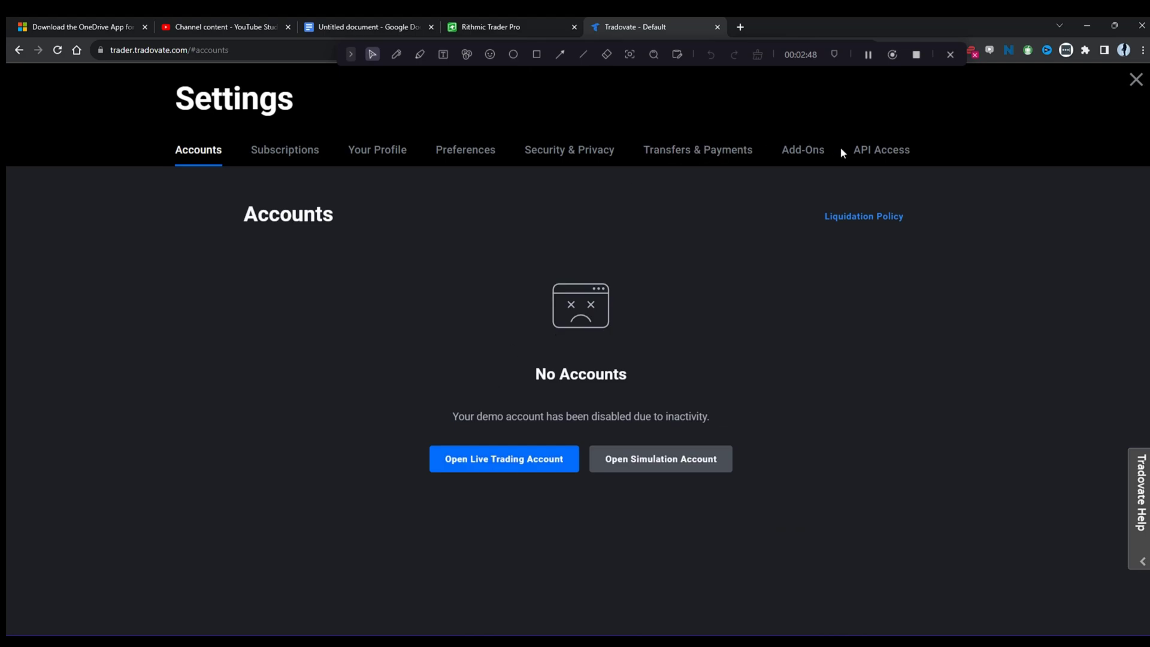
{"action": "scroll", "coordinate": [404, 386], "scroll_direction": "down", "scroll_amount": 2}
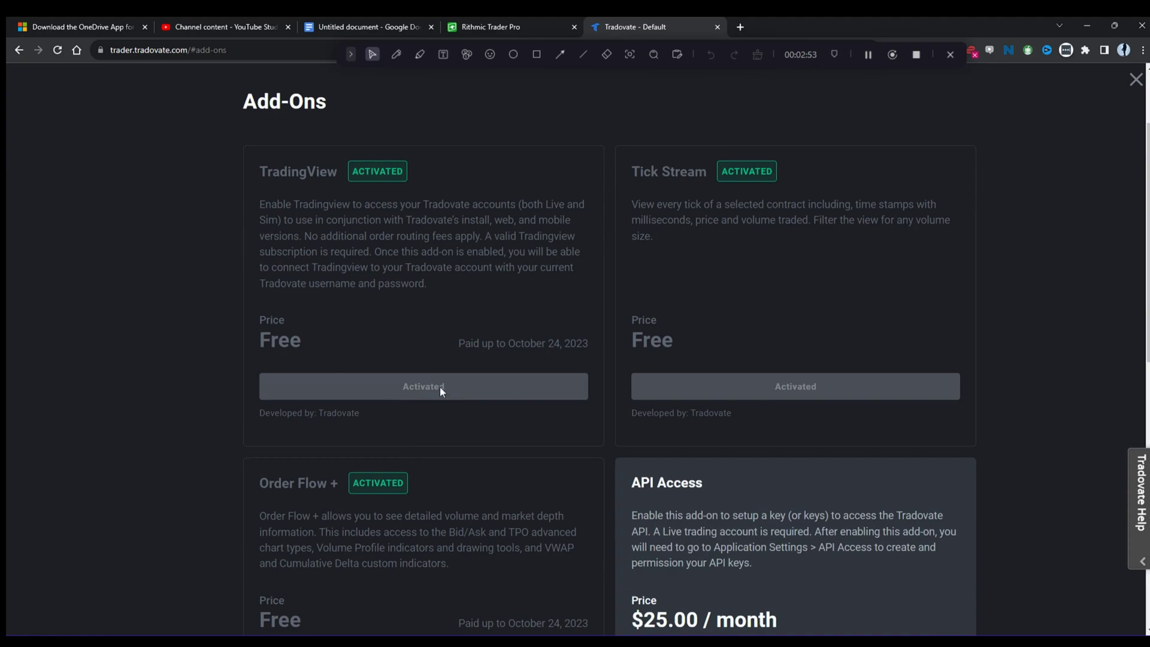
{"action": "scroll", "coordinate": [620, 394], "scroll_direction": "down", "scroll_amount": 2}
{"action": "scroll", "coordinate": [469, 520], "scroll_direction": "down", "scroll_amount": 6}
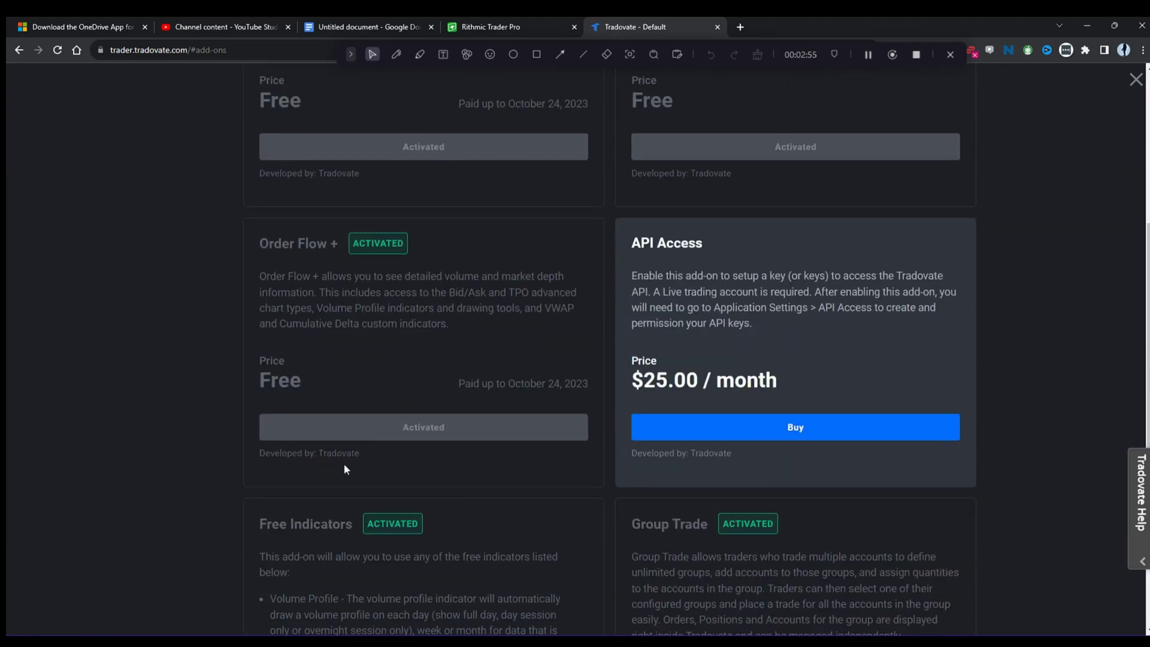
{"action": "scroll", "coordinate": [552, 456], "scroll_direction": "down", "scroll_amount": 3}
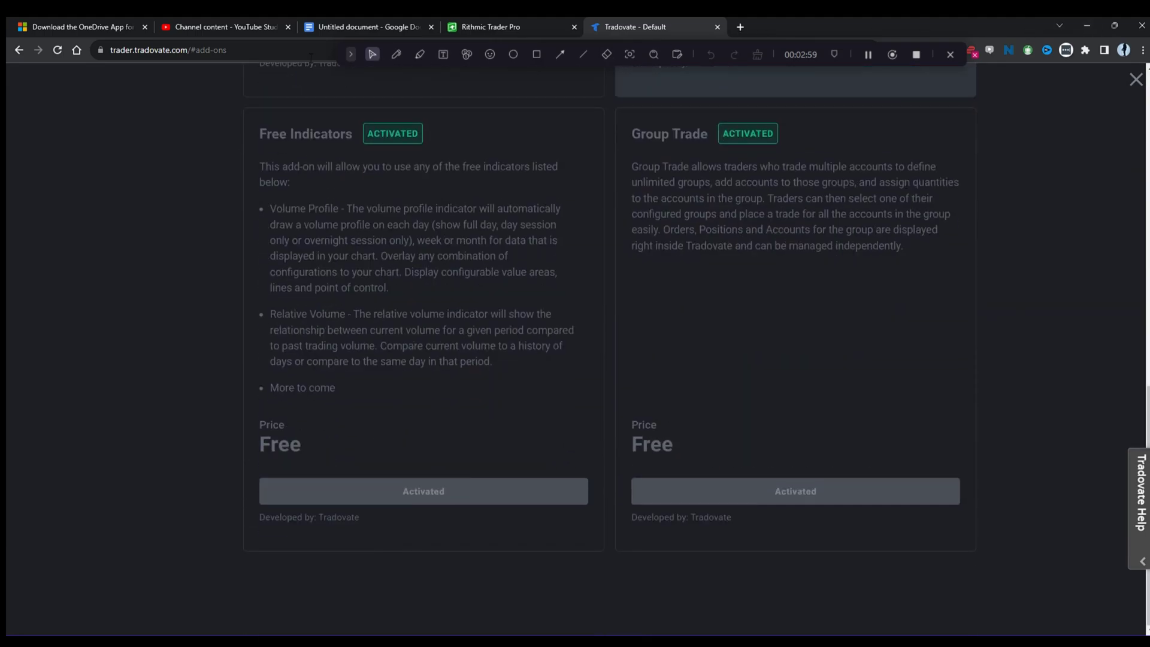
{"action": "left_click", "coordinate": [1136, 79]}
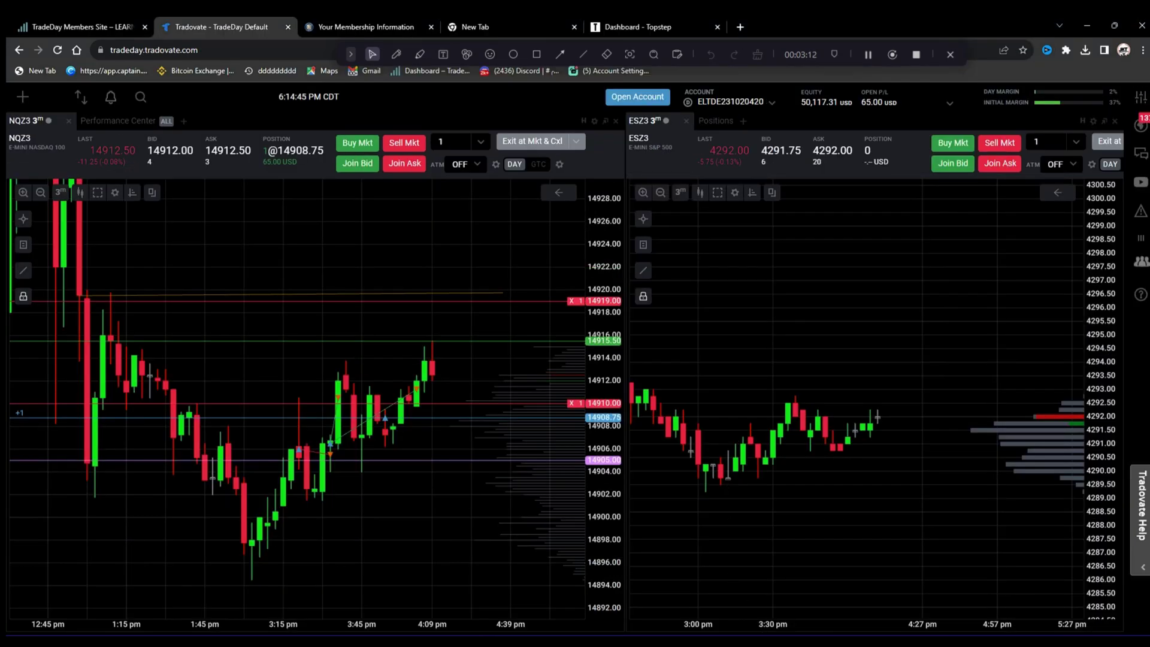
Step: Bring TradingView forward, reposition the NQ1! candles, and choose Tradovate in the trading panel's broker list
{"action": "left_click", "coordinate": [659, 569]}
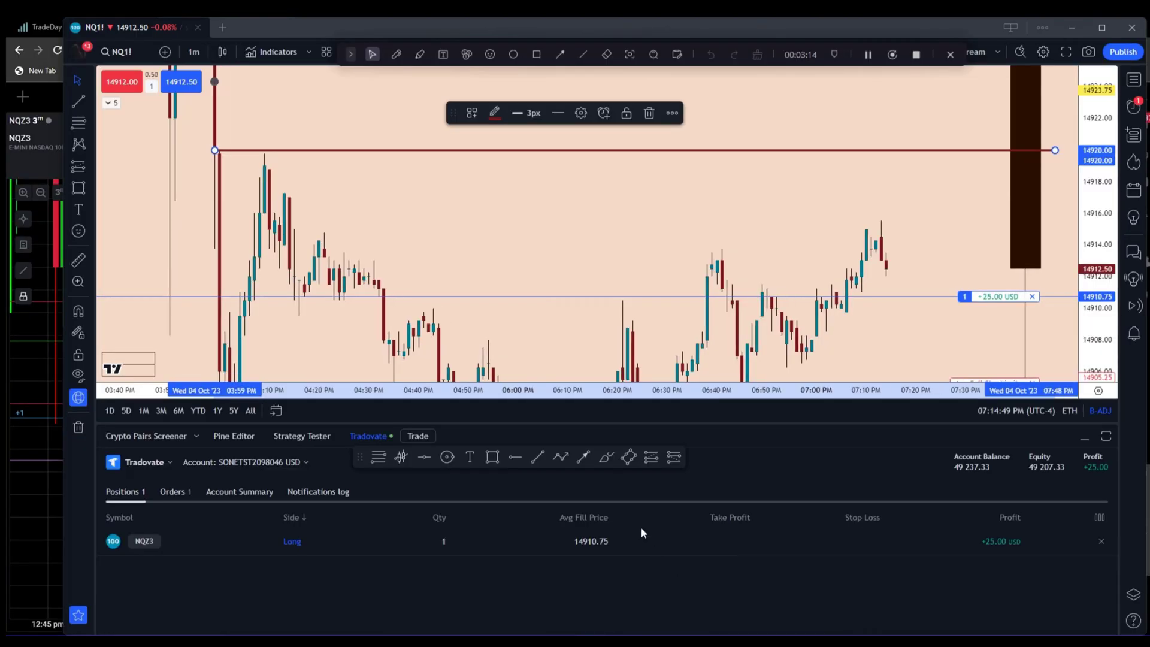
{"action": "left_click_drag", "start_coordinate": [635, 243], "coordinate": [546, 232]}
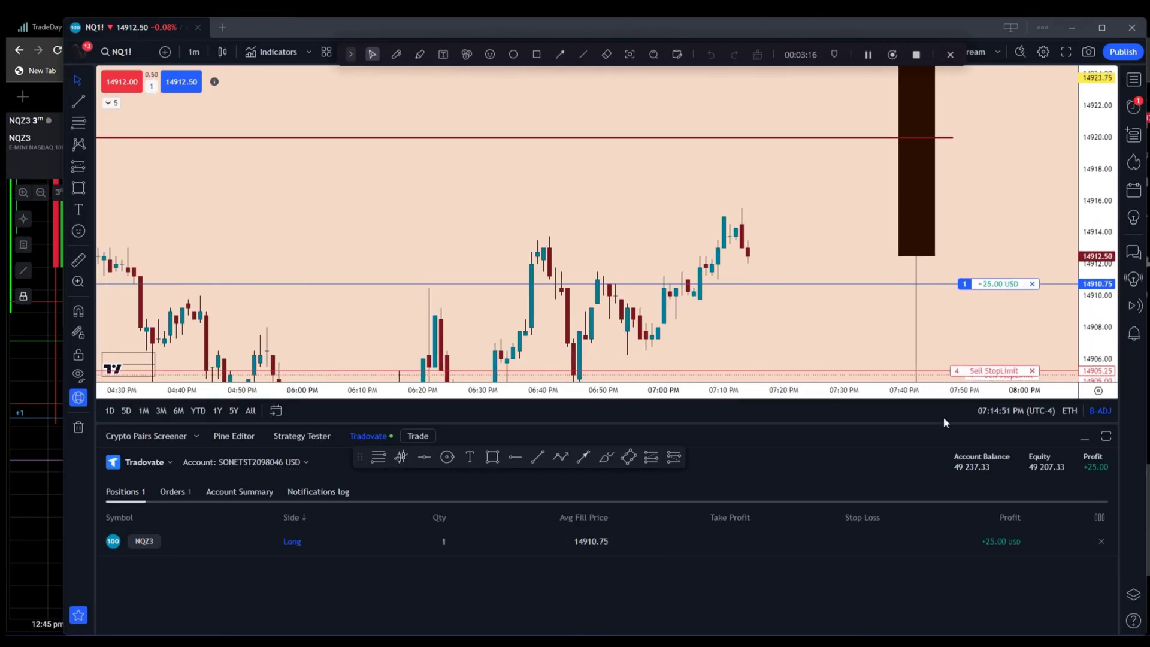
{"action": "left_click", "coordinate": [1082, 438]}
{"action": "scroll", "coordinate": [896, 252], "scroll_direction": "down", "scroll_amount": 4}
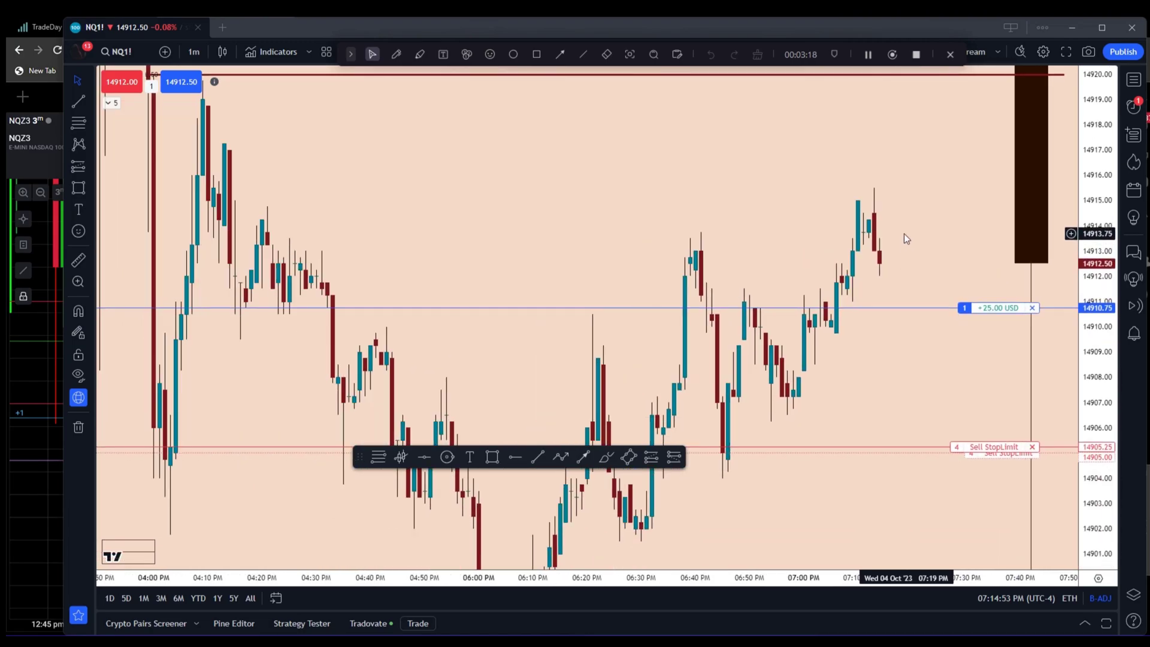
{"action": "left_click_drag", "start_coordinate": [478, 182], "coordinate": [508, 257]}
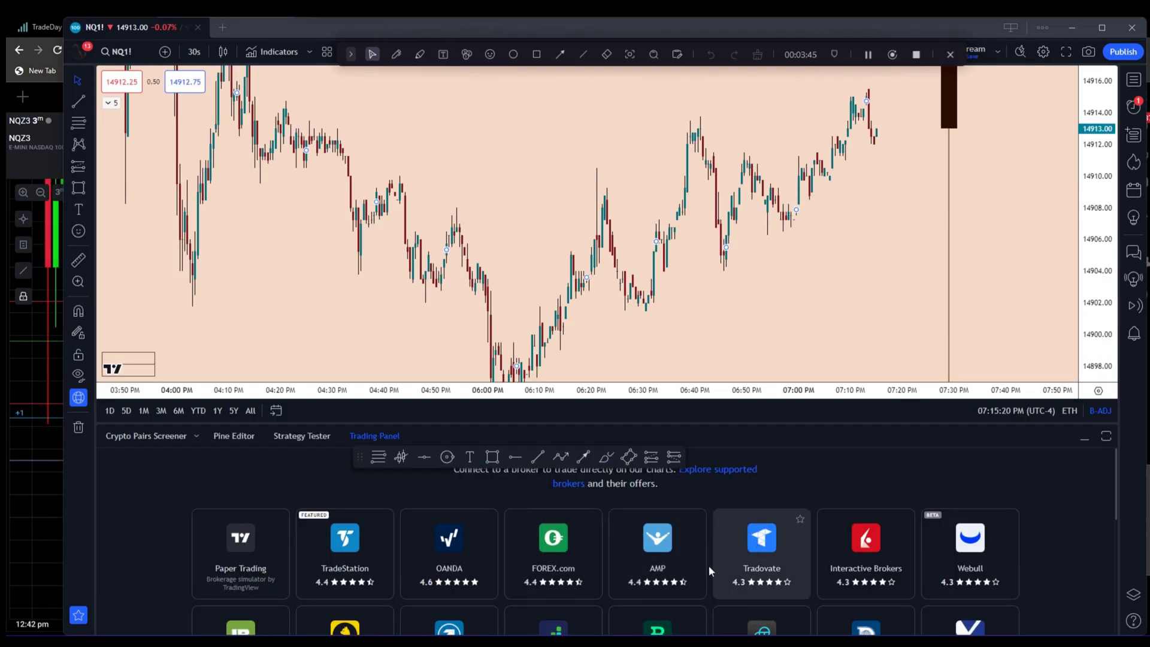
{"action": "left_click", "coordinate": [1091, 440]}
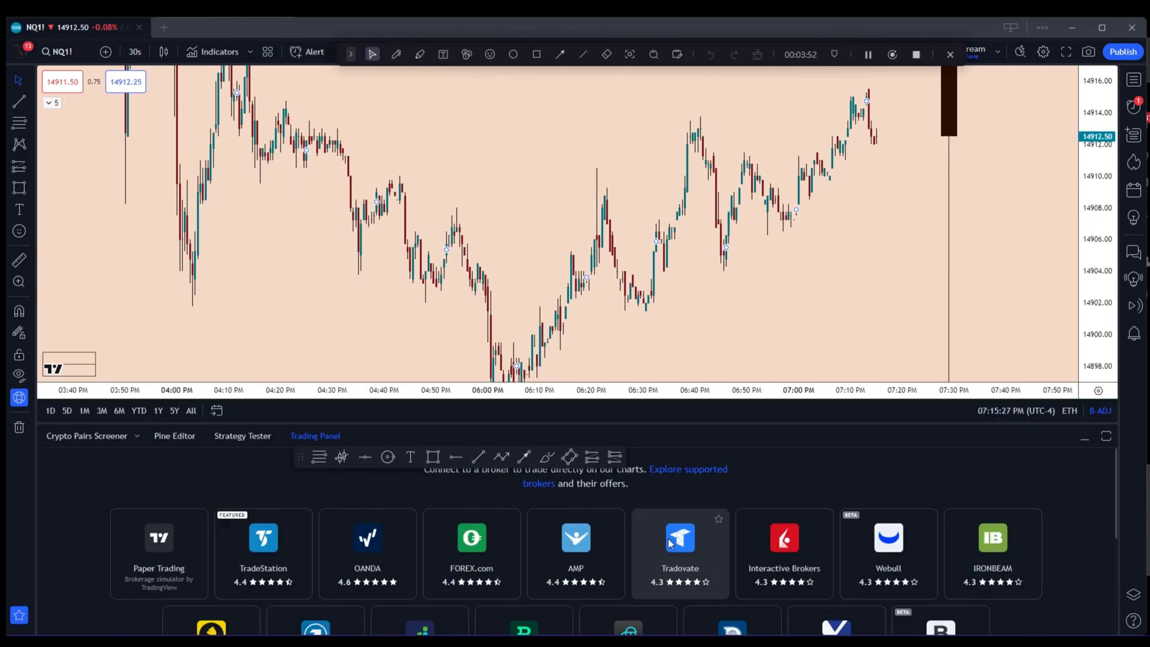
{"action": "left_click", "coordinate": [670, 542]}
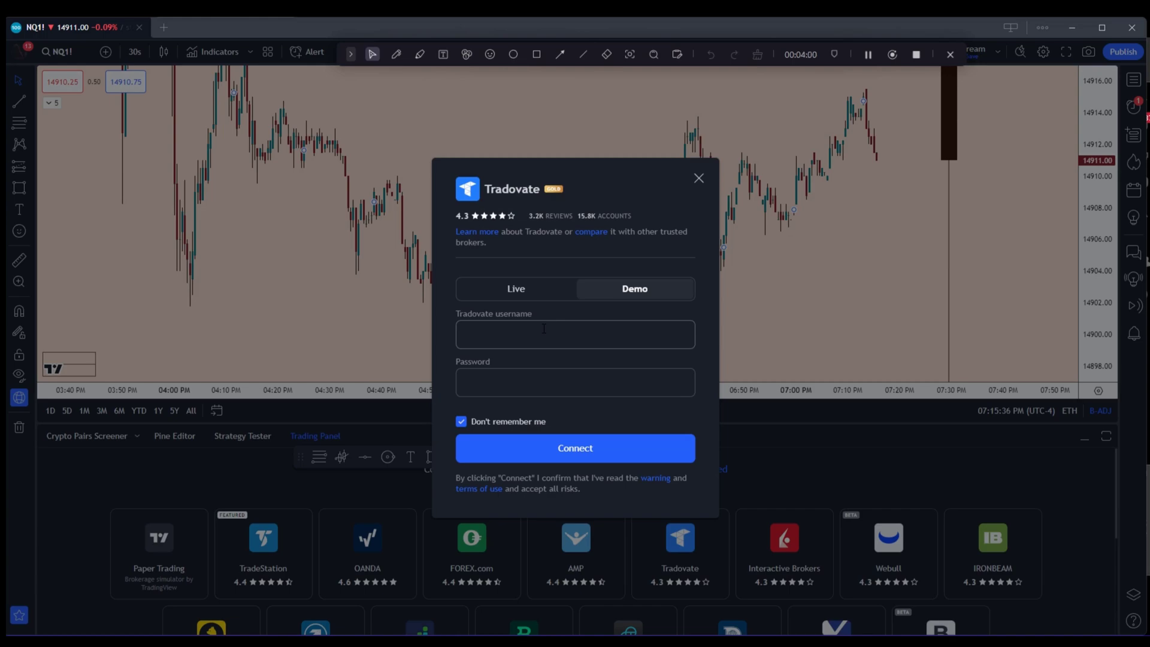
Step: Fill the username with the saved Apex login and connect the Tradovate account
{"action": "left_click", "coordinate": [544, 329]}
{"action": "left_click", "coordinate": [526, 367]}
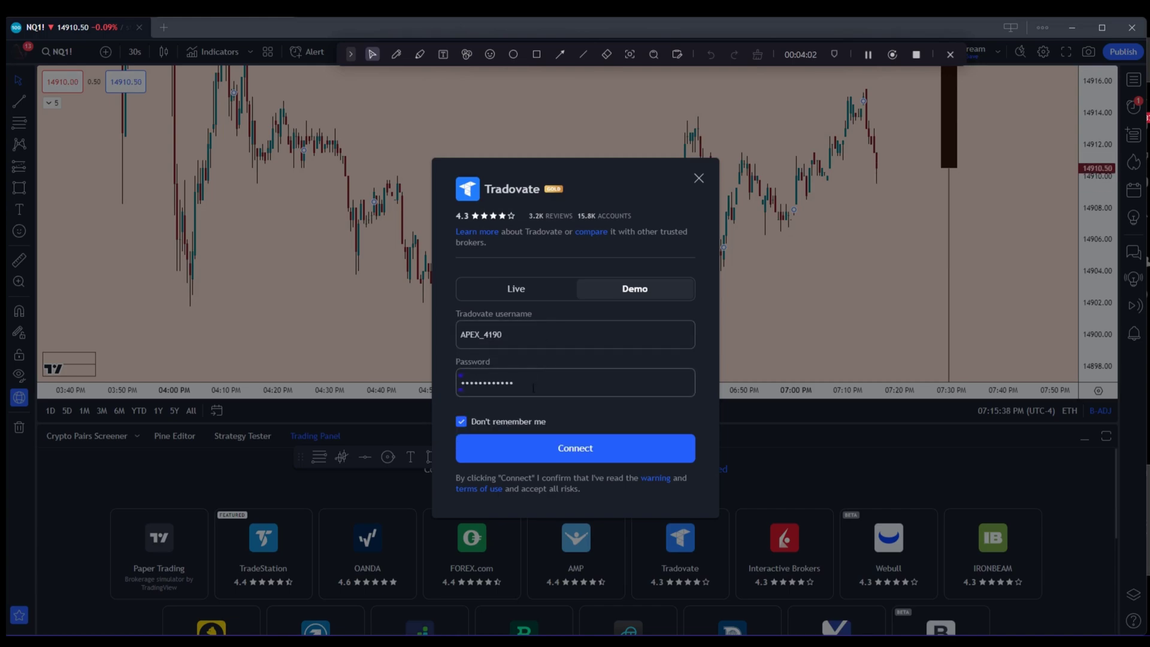
{"action": "left_click", "coordinate": [570, 441]}
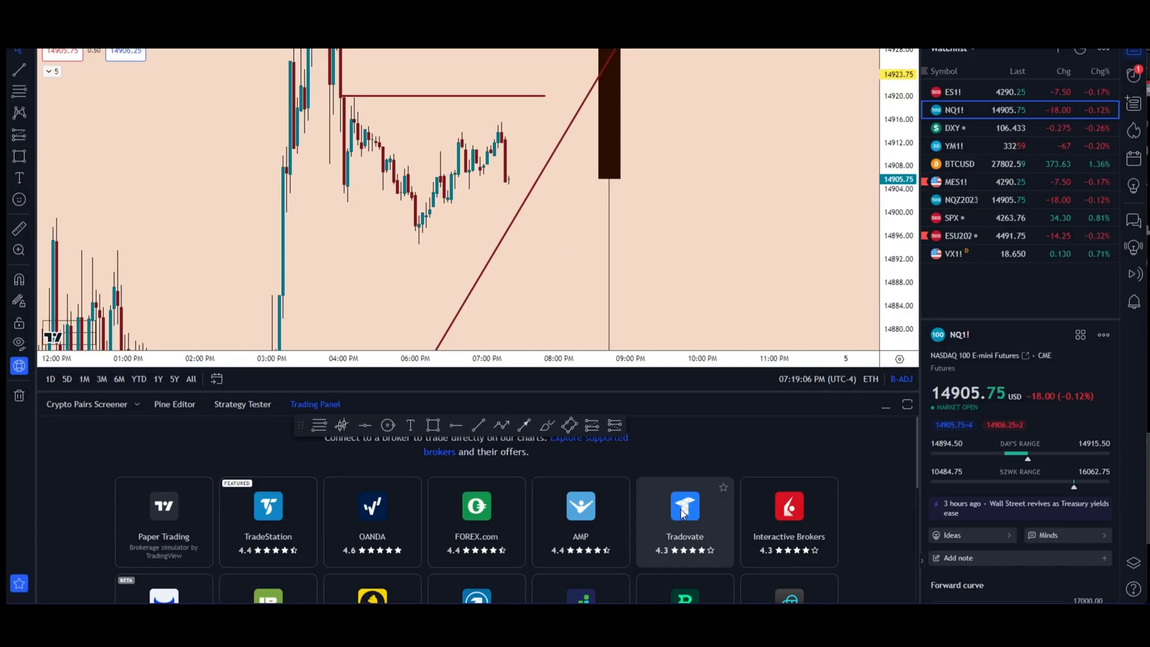
Step: Reopen the Tradovate login and connect again, bringing up the 53,482.55 balance with no positions
{"action": "left_click", "coordinate": [683, 514]}
{"action": "left_click", "coordinate": [495, 304]}
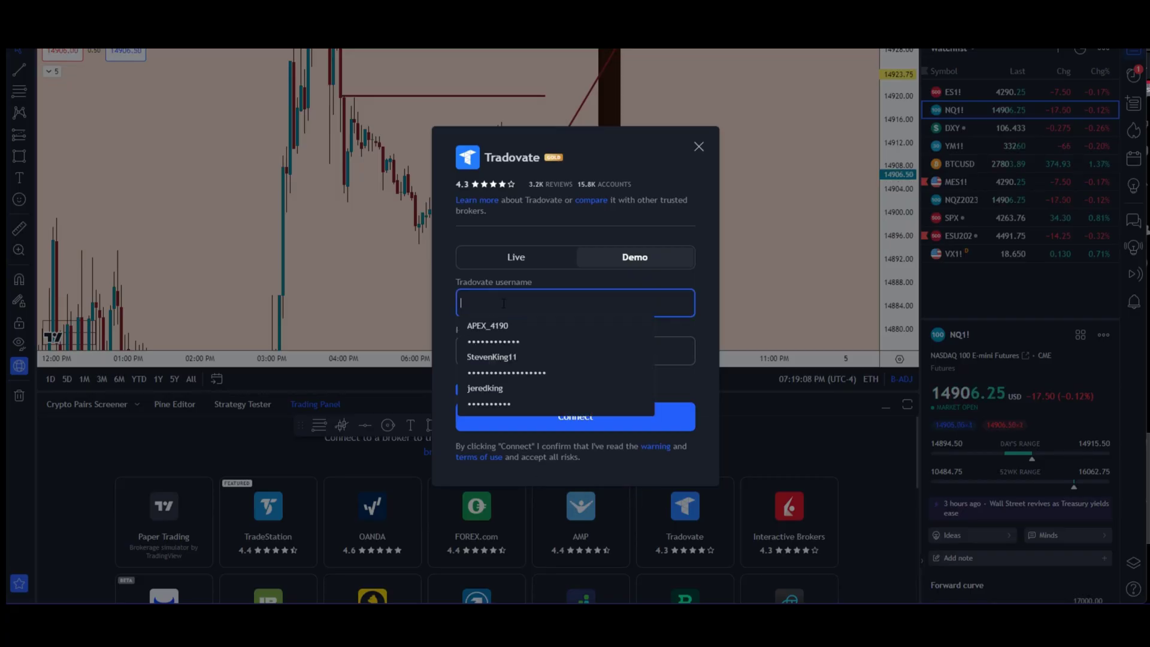
{"action": "left_click", "coordinate": [536, 337]}
{"action": "left_click", "coordinate": [549, 420]}
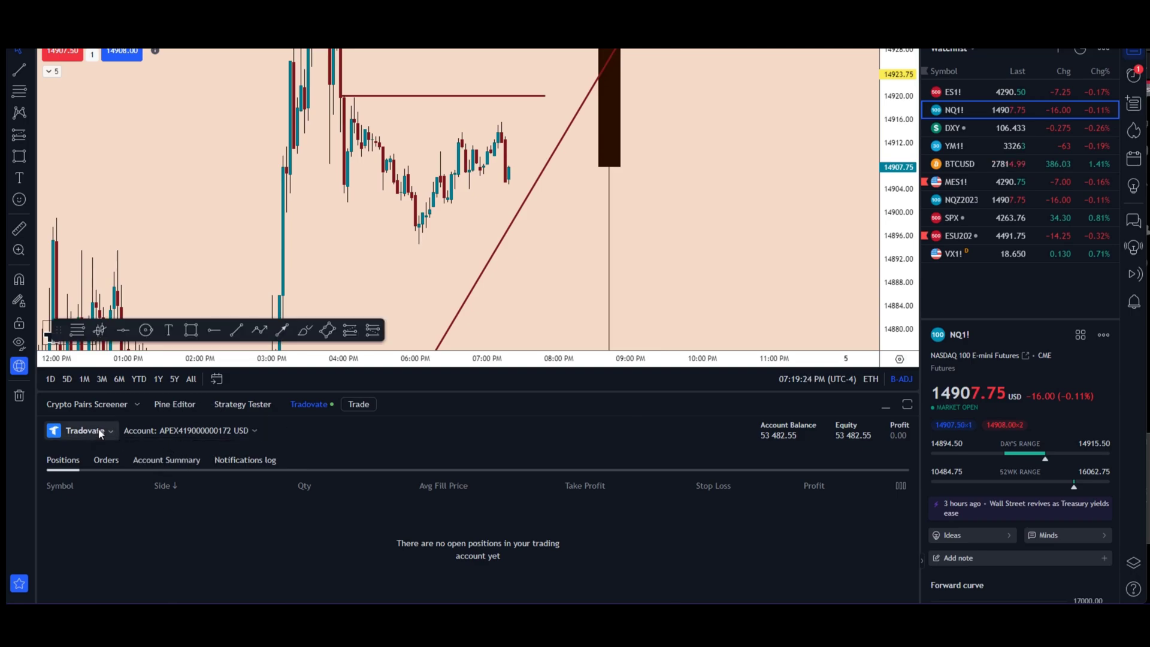
Step: Hide the trading panel and watchlist, then set Chart settings trading notifications to Rejection only
{"action": "left_click", "coordinate": [883, 403]}
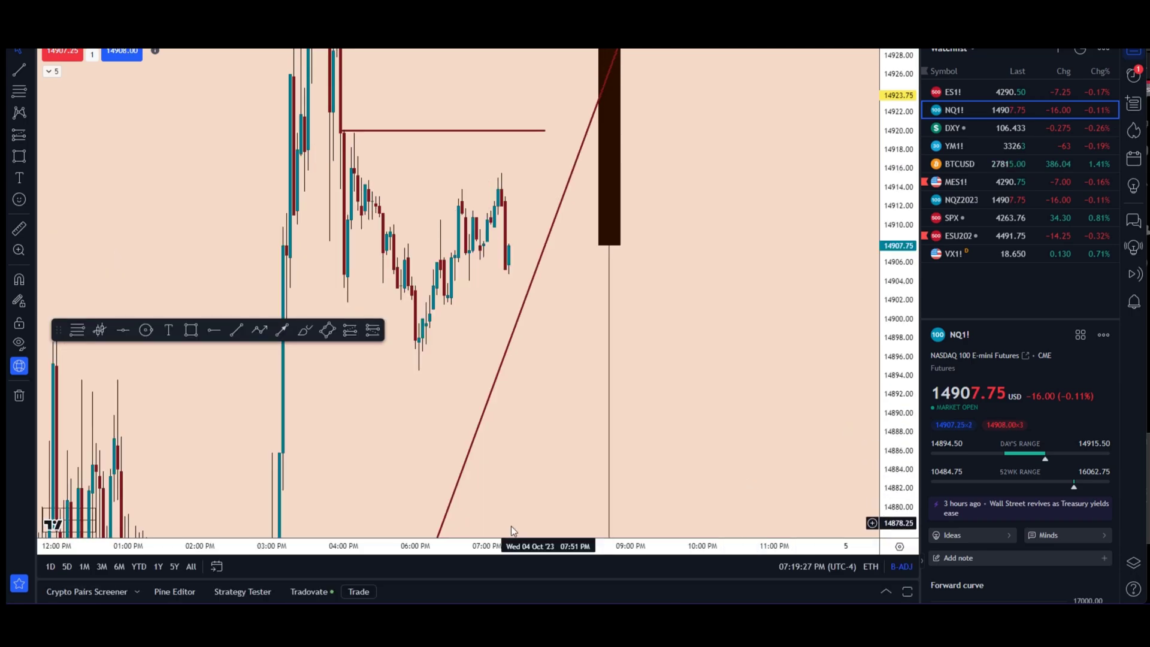
{"action": "left_click", "coordinate": [1134, 52]}
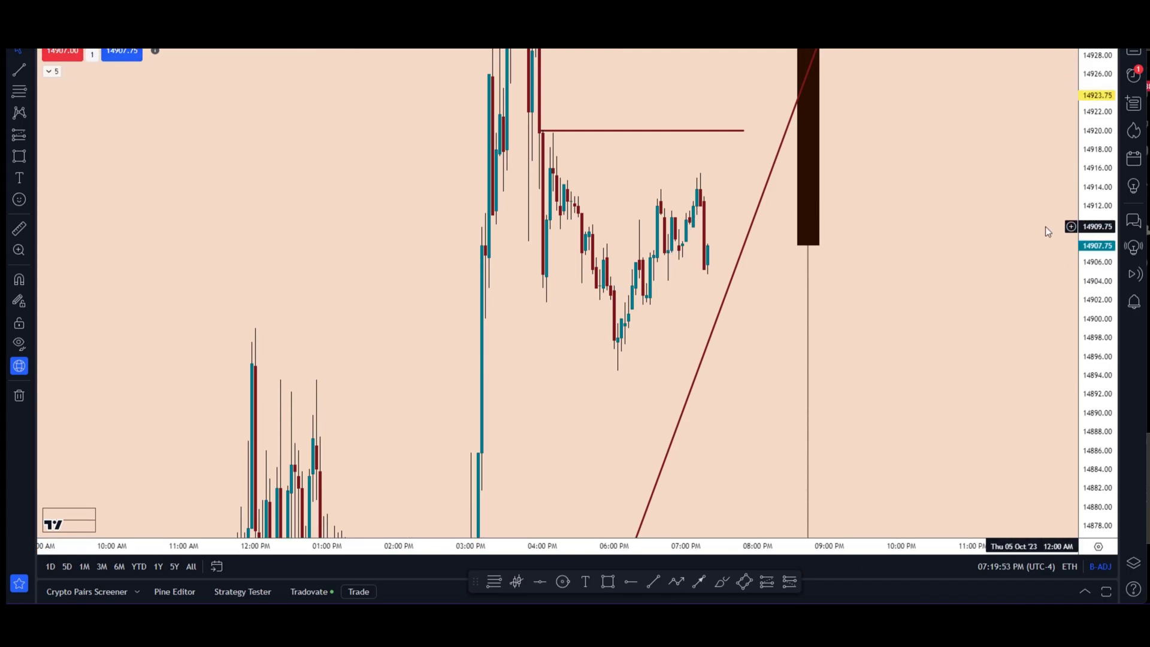
{"action": "double_click", "coordinate": [640, 298]}
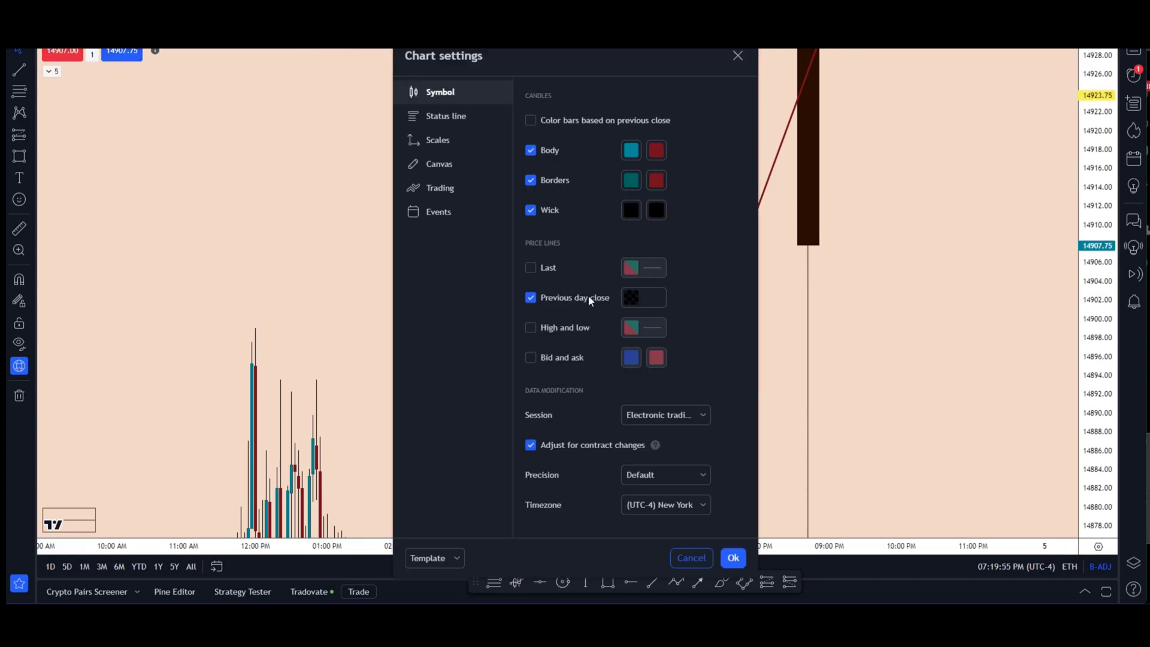
{"action": "left_click", "coordinate": [447, 189]}
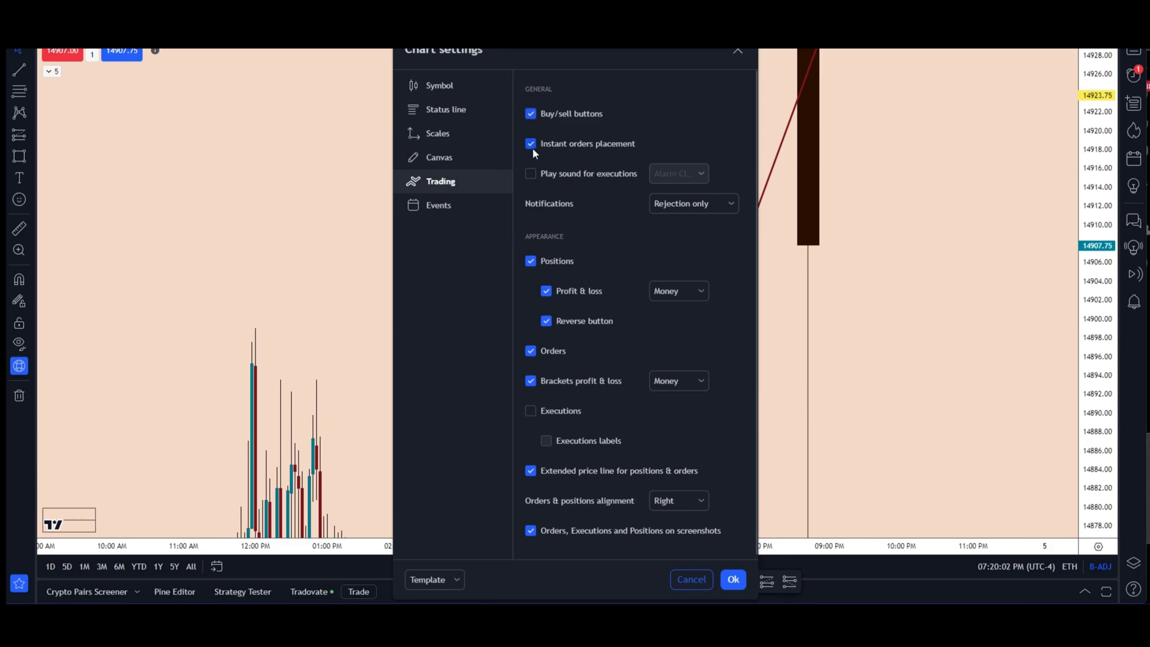
{"action": "left_click", "coordinate": [702, 205]}
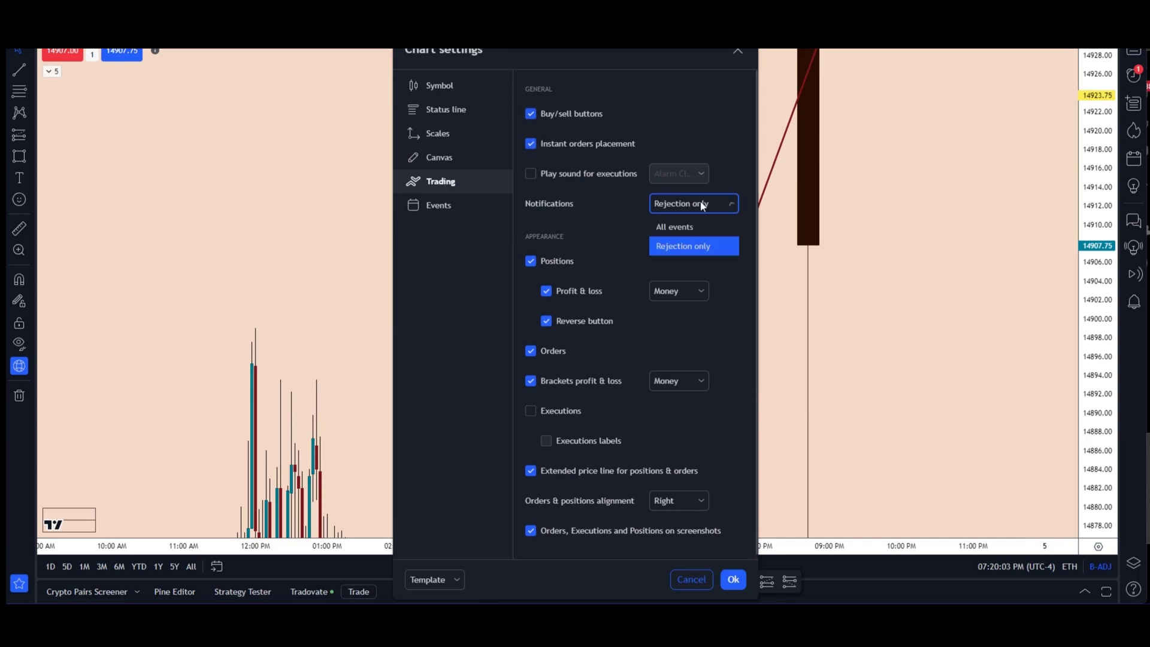
{"action": "left_click", "coordinate": [689, 253]}
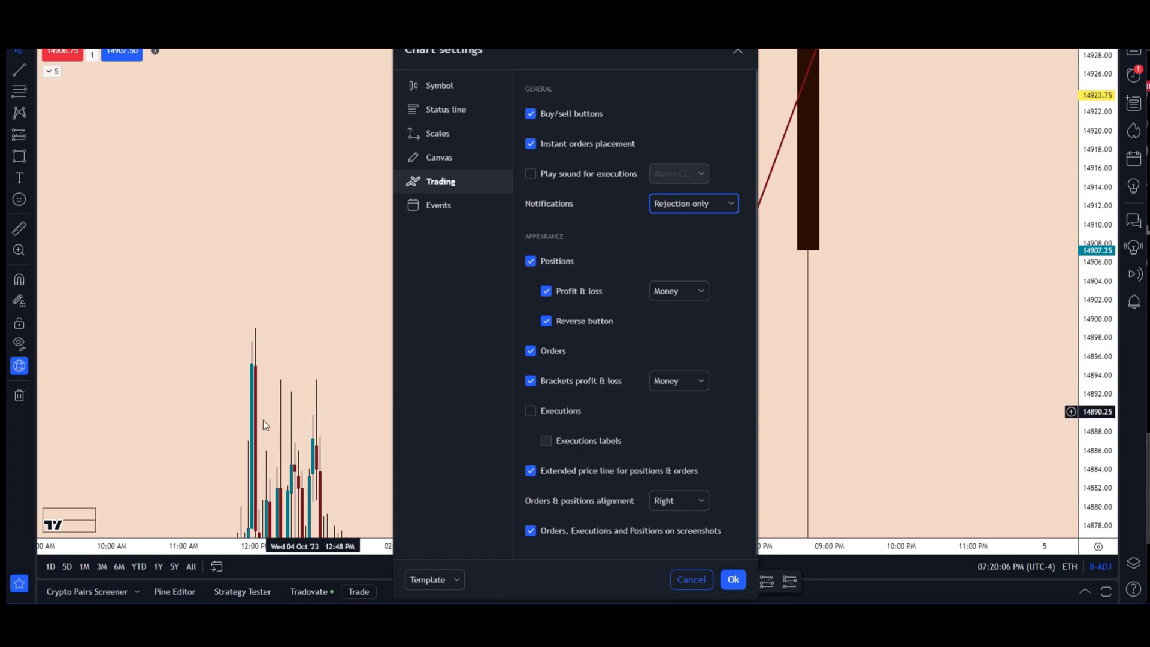
{"action": "scroll", "coordinate": [594, 341], "scroll_direction": "down", "scroll_amount": 1}
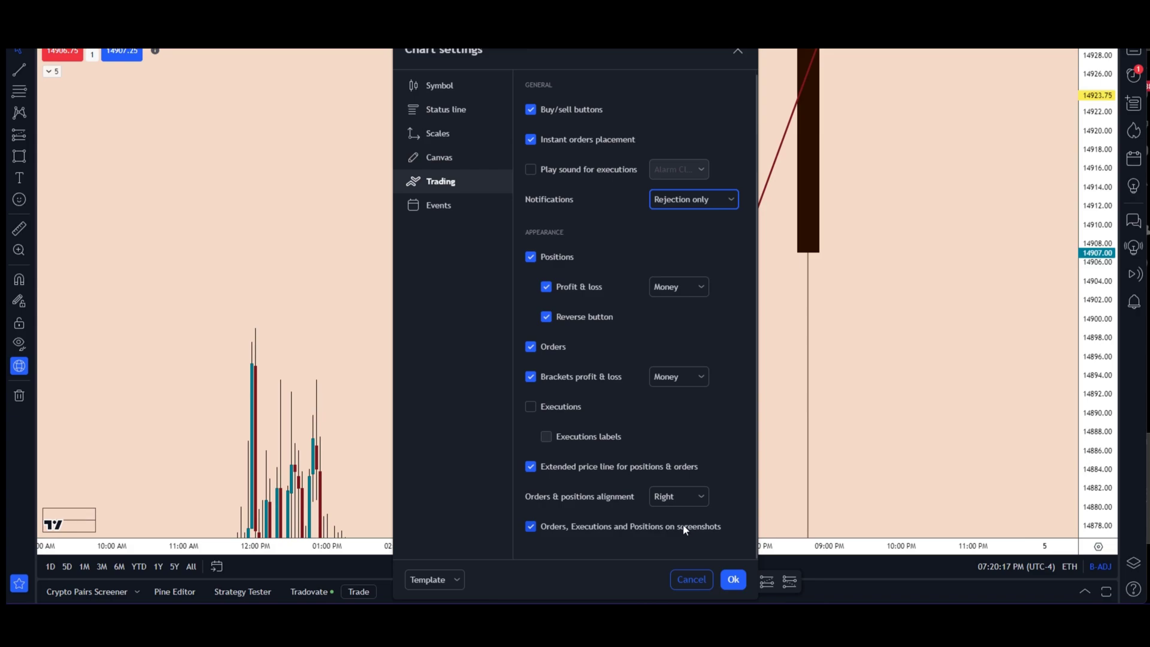
{"action": "left_click", "coordinate": [692, 580]}
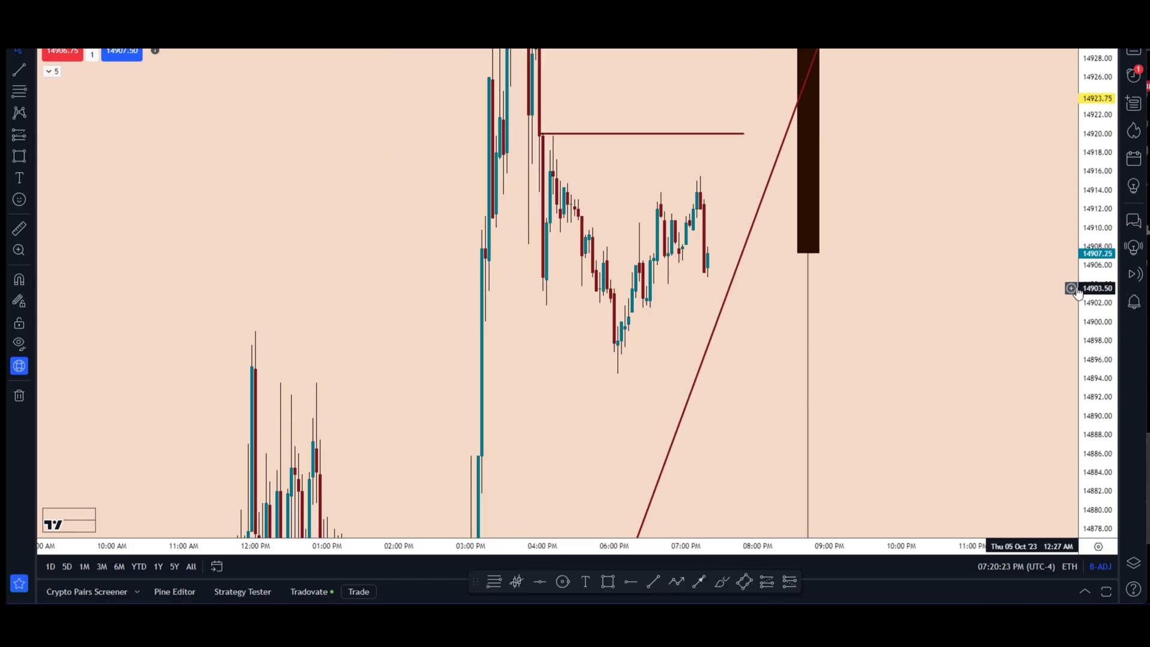
{"action": "right_click", "coordinate": [911, 265]}
{"action": "left_click", "coordinate": [889, 268]}
{"action": "right_click", "coordinate": [707, 261]}
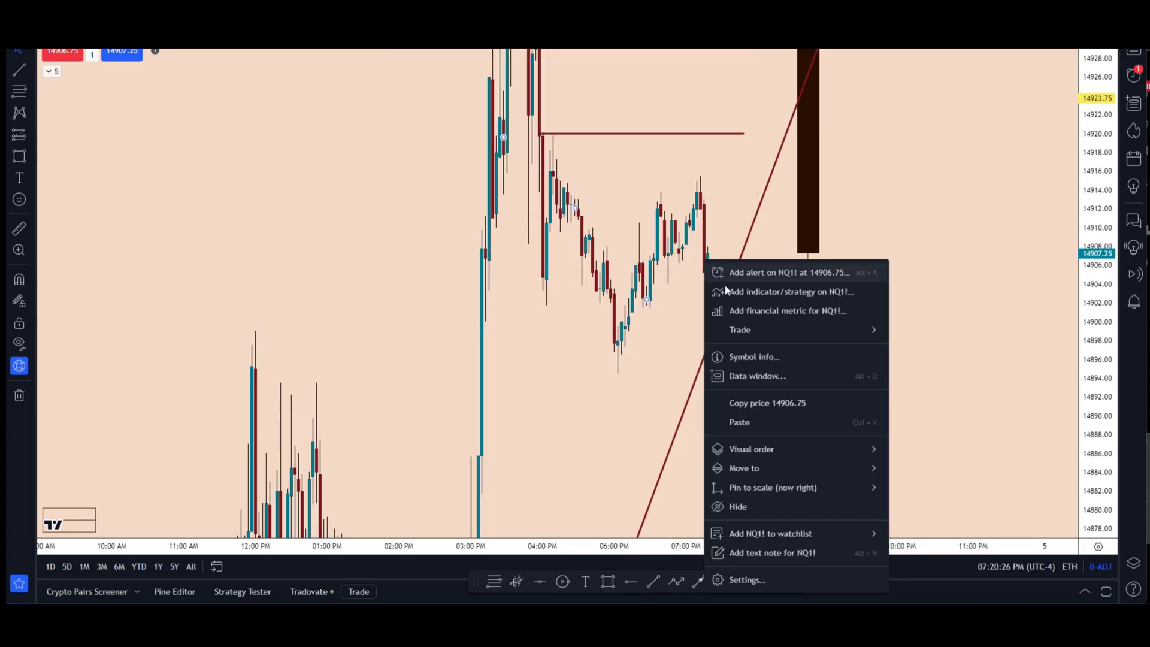
{"action": "mouse_move", "coordinate": [752, 333]}
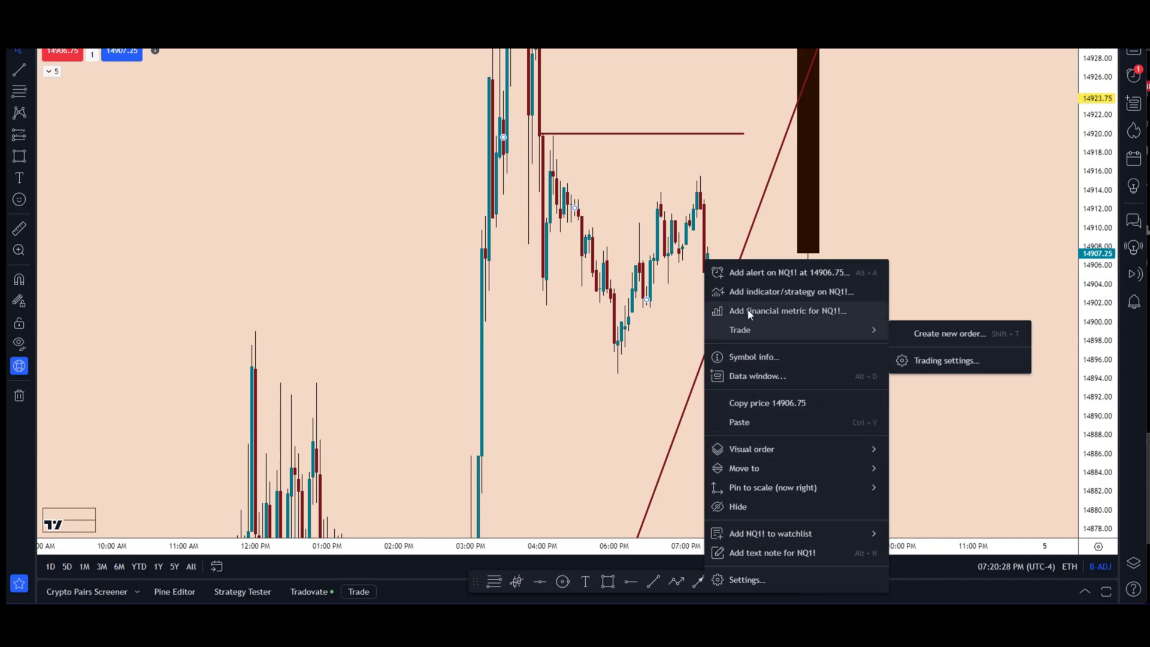
{"action": "left_click", "coordinate": [944, 333]}
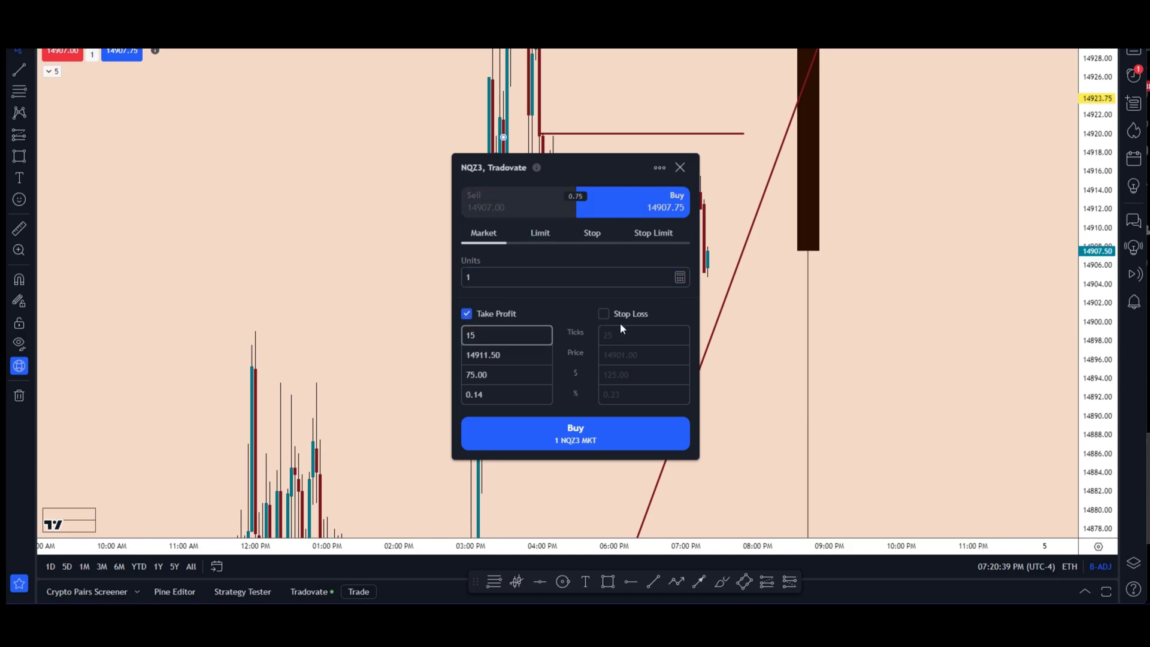
{"action": "left_click", "coordinate": [601, 312]}
{"action": "left_click", "coordinate": [468, 314]}
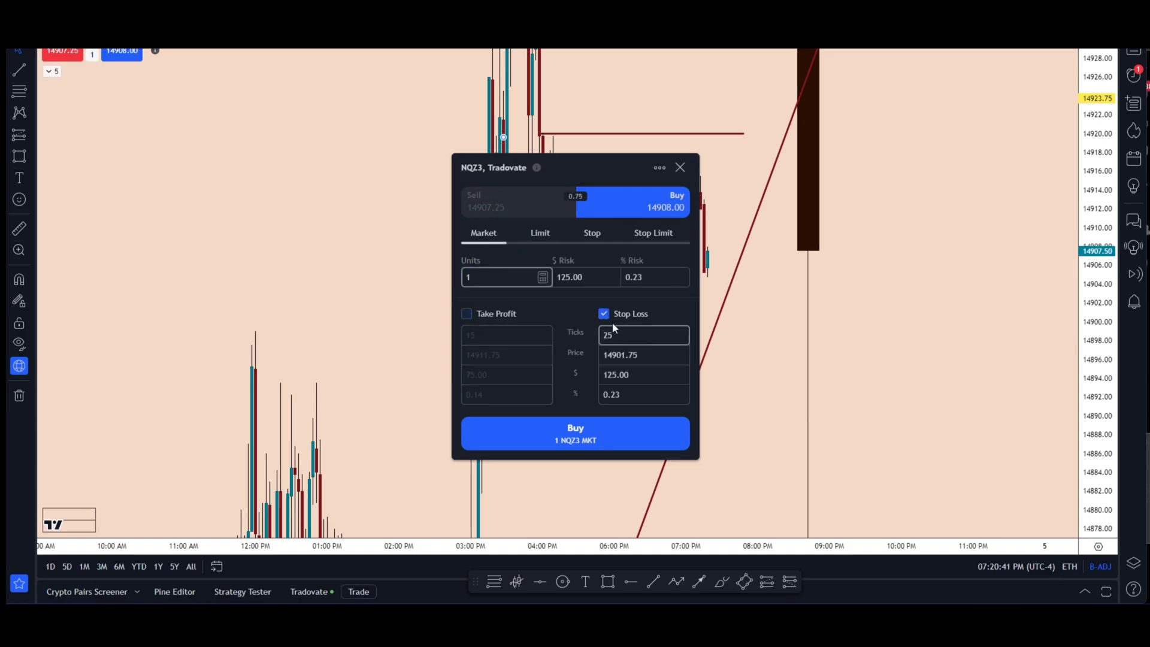
{"action": "left_click", "coordinate": [607, 314]}
{"action": "left_click", "coordinate": [734, 238]}
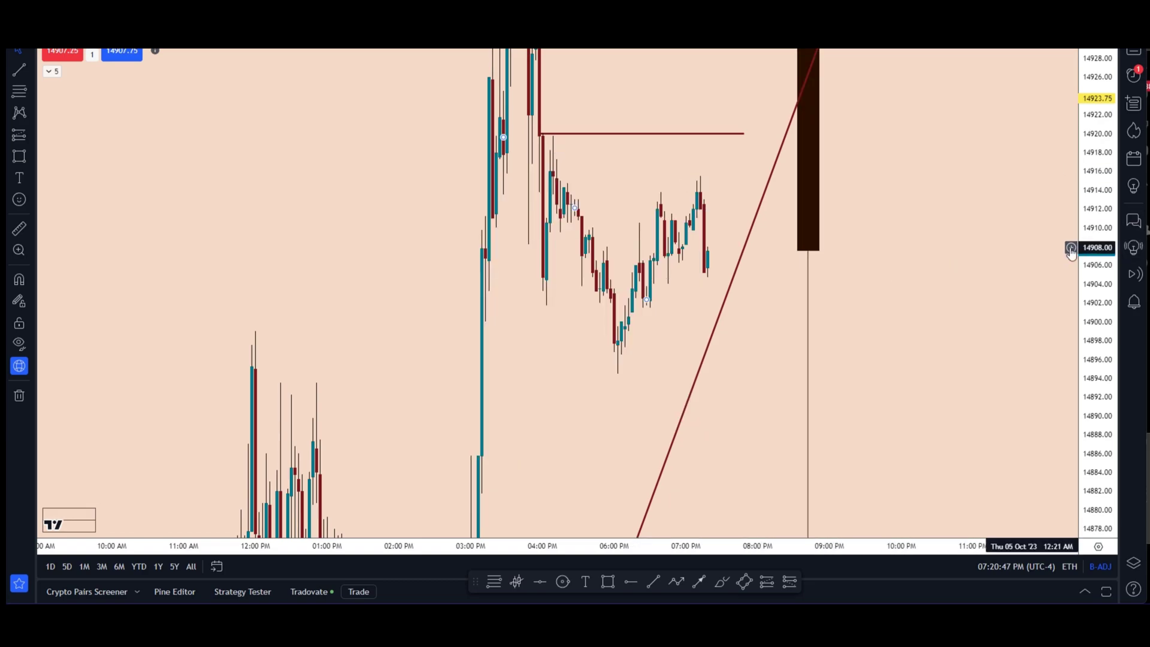
Step: Raise the order quantity to 2 contracts
{"action": "left_click", "coordinate": [1071, 248]}
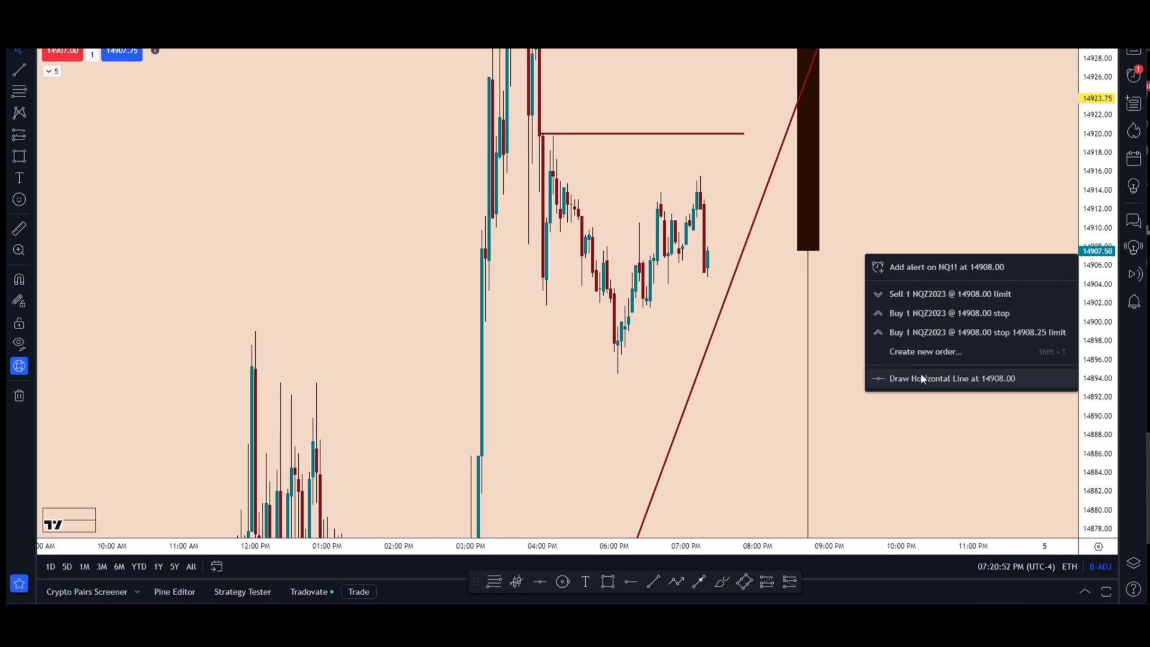
{"action": "left_click", "coordinate": [831, 357]}
{"action": "left_click", "coordinate": [93, 55]}
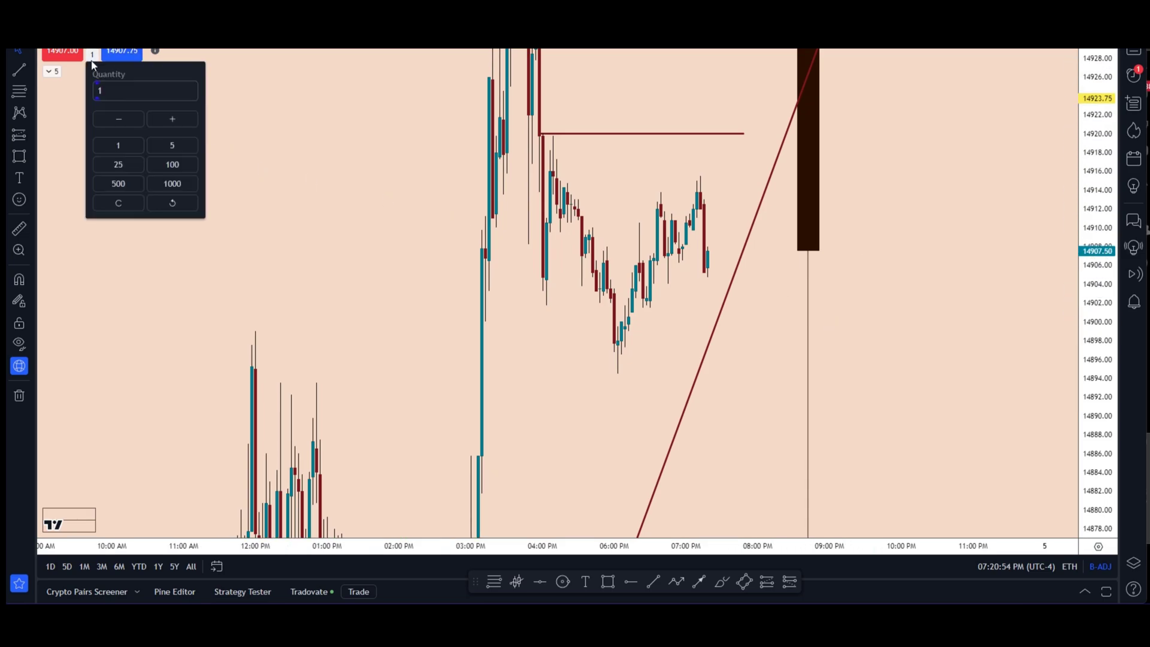
{"action": "left_click", "coordinate": [174, 117]}
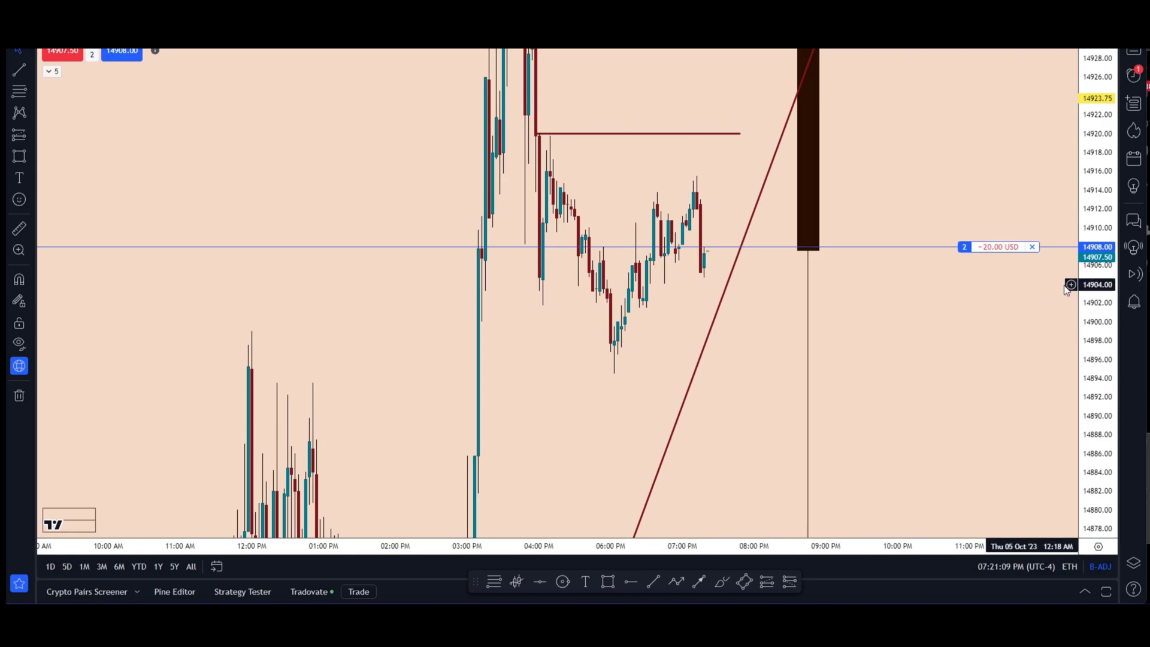
Step: Place a 2-contract Sell StopLimit order at 14903.75 from the price axis
{"action": "left_click", "coordinate": [1071, 293]}
{"action": "left_click", "coordinate": [964, 376]}
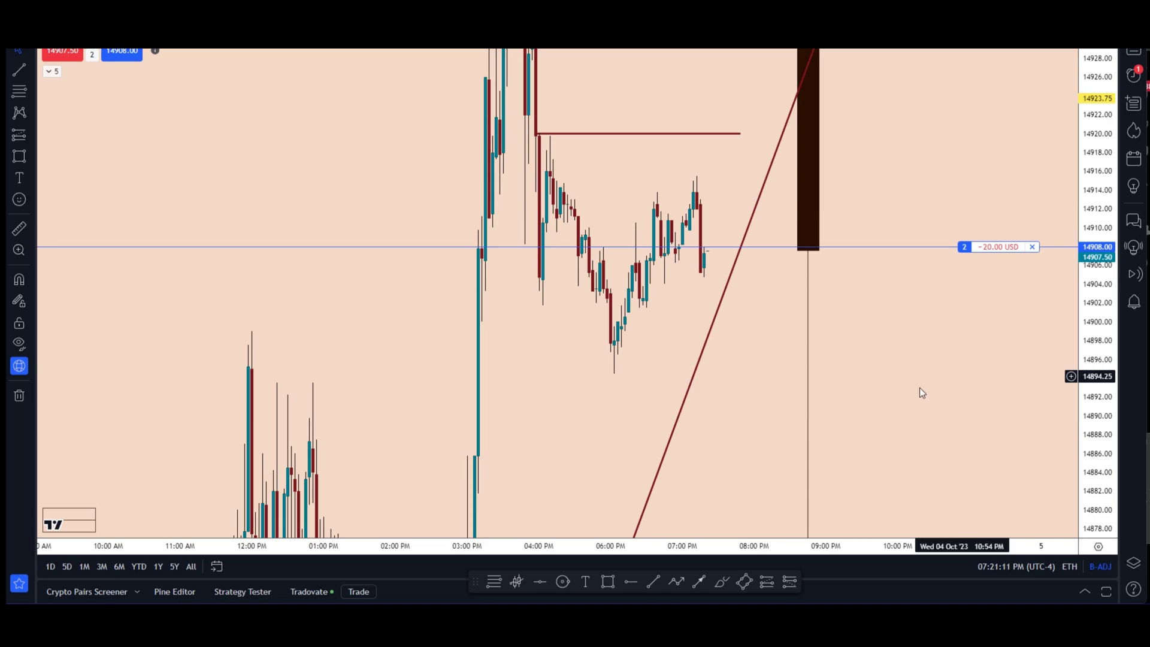
{"action": "scroll", "coordinate": [838, 324], "scroll_direction": "right", "scroll_amount": 3}
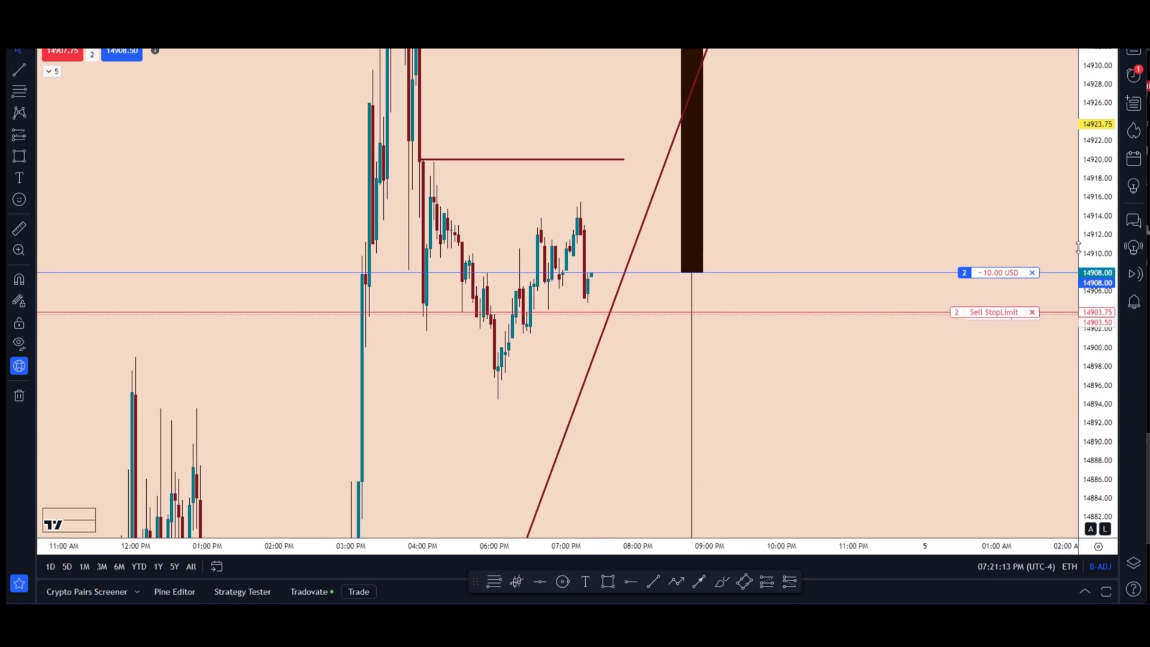
{"action": "left_click", "coordinate": [1135, 50]}
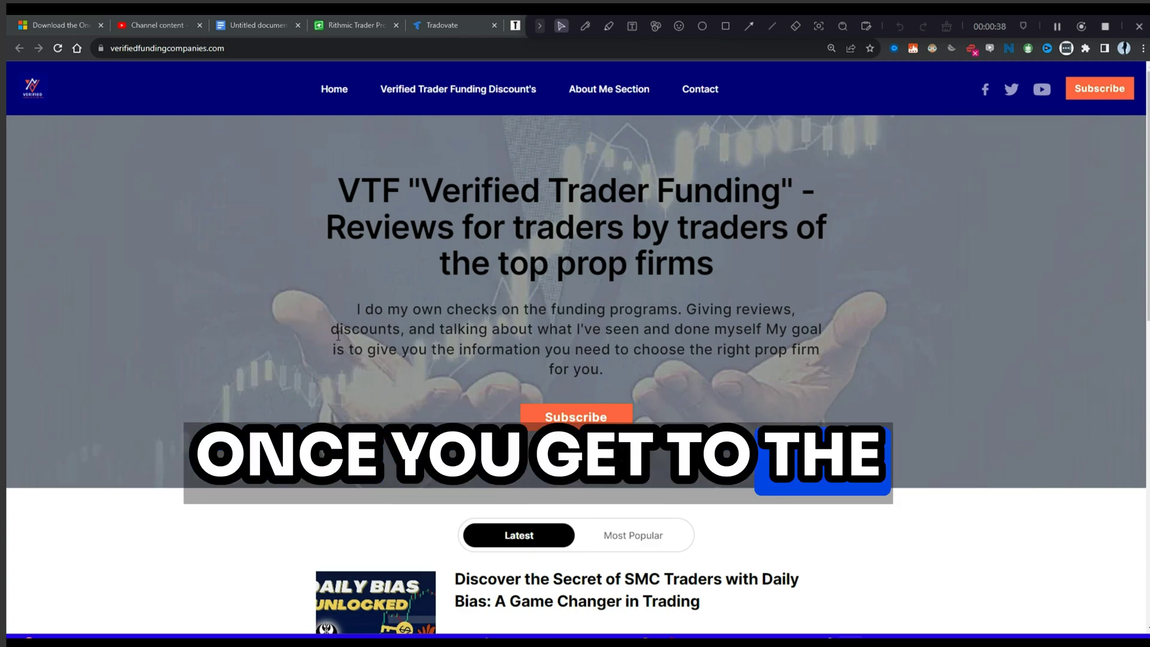
Step: Open the Verified Trader Funding Discounts page and scroll past the Bulenox offers to Apex
{"action": "left_click", "coordinate": [429, 91]}
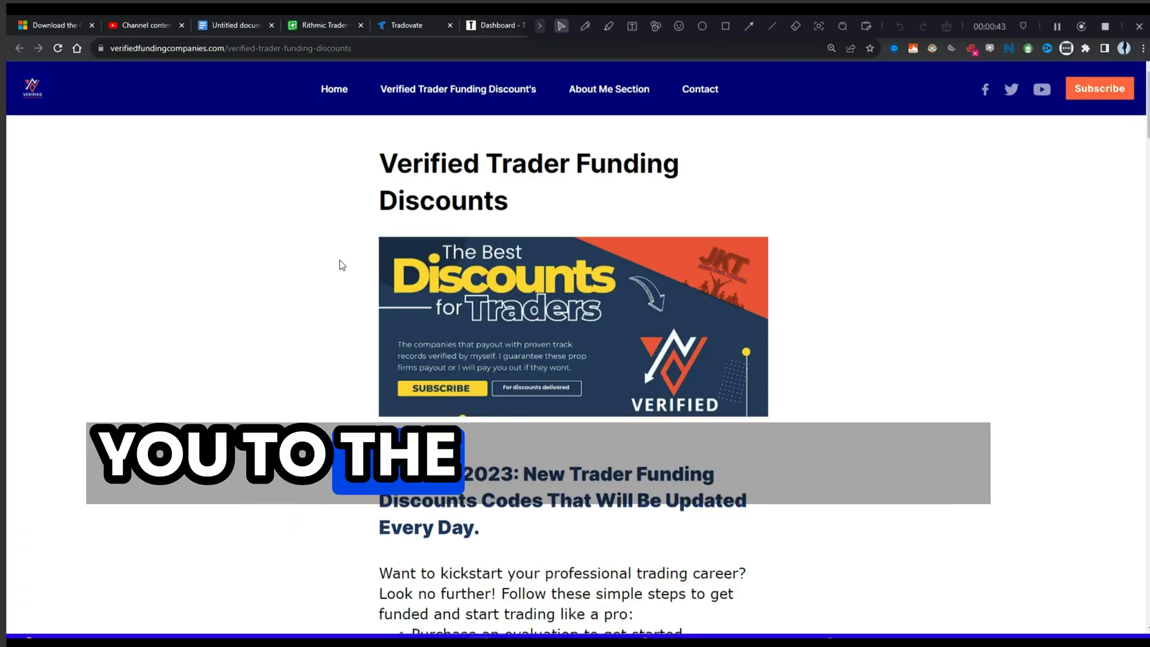
{"action": "scroll", "coordinate": [509, 420], "scroll_direction": "down", "scroll_amount": 2}
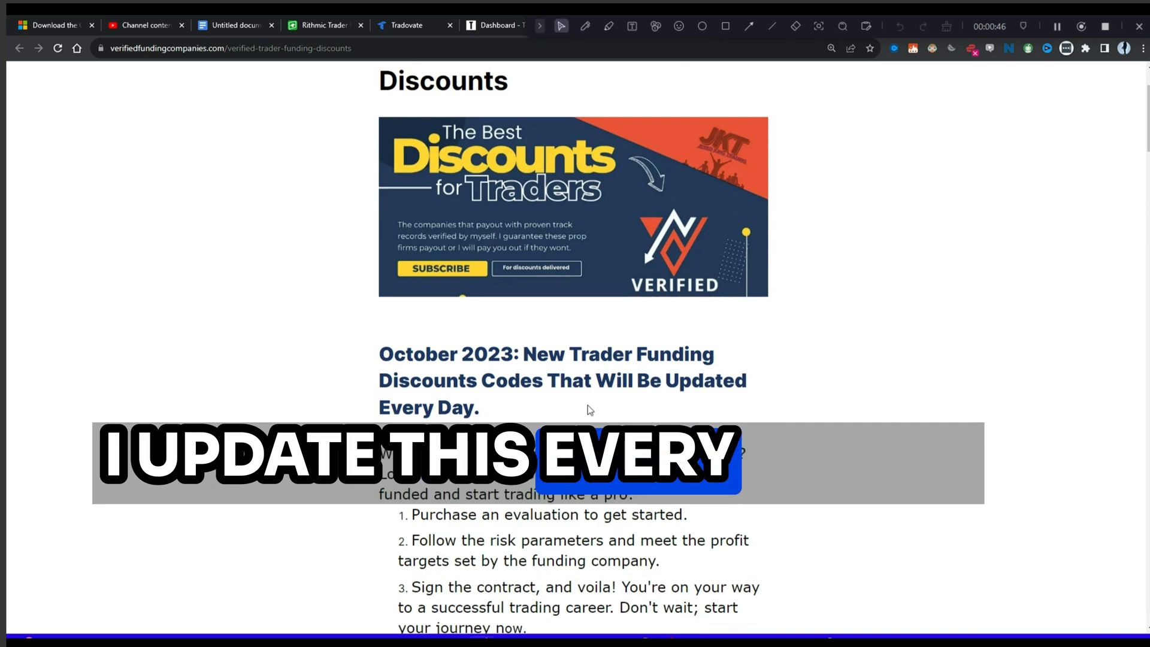
{"action": "scroll", "coordinate": [586, 406], "scroll_direction": "down", "scroll_amount": 4}
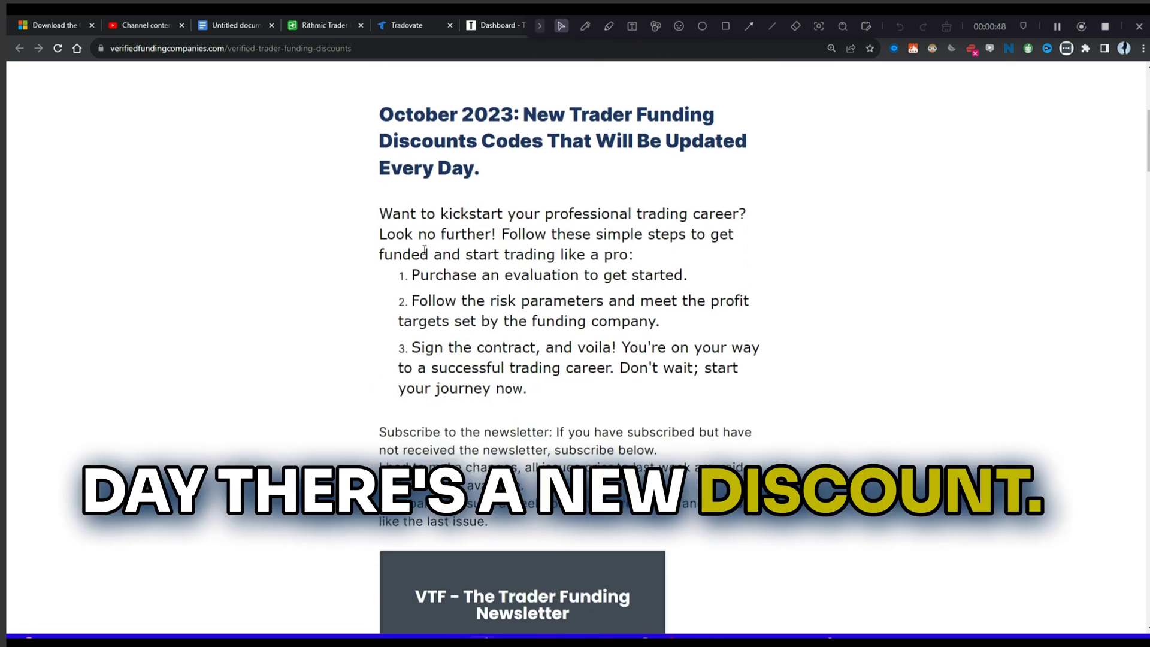
{"action": "scroll", "coordinate": [384, 160], "scroll_direction": "down", "scroll_amount": 5}
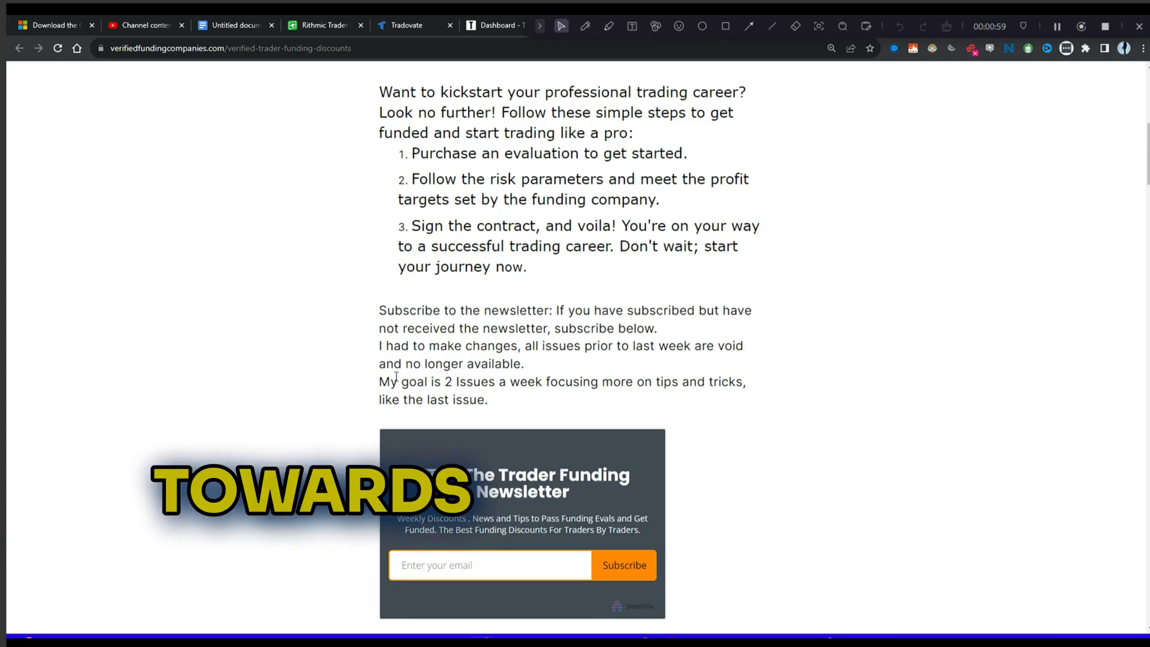
{"action": "scroll", "coordinate": [395, 375], "scroll_direction": "down", "scroll_amount": 2}
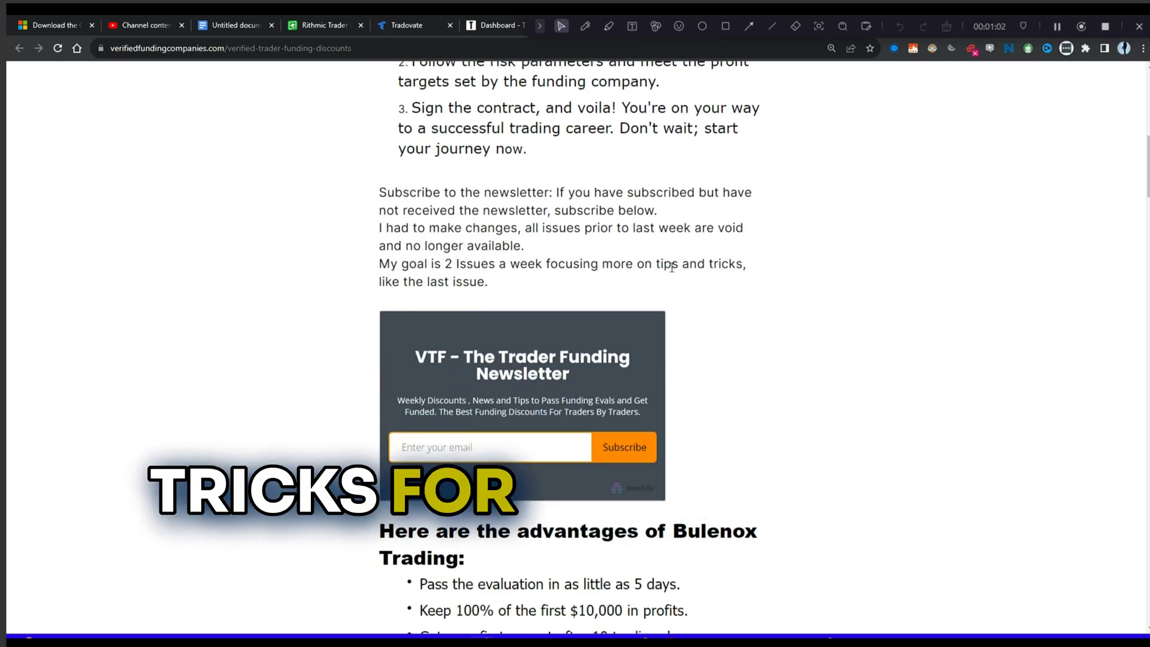
{"action": "scroll", "coordinate": [529, 357], "scroll_direction": "down", "scroll_amount": 2}
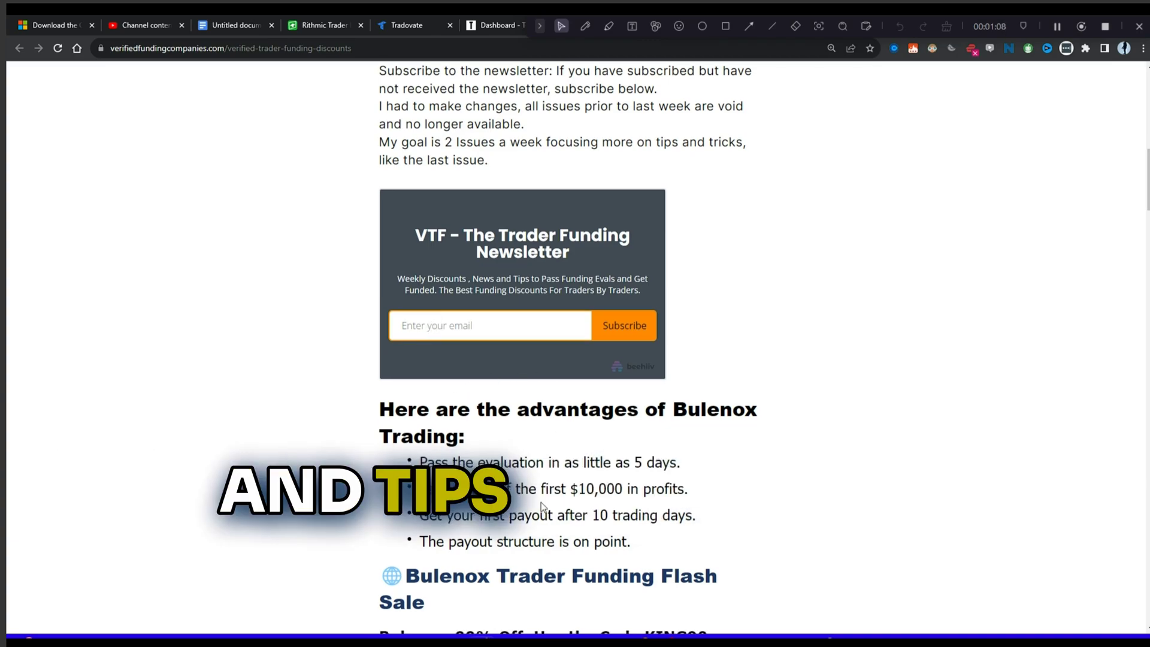
{"action": "scroll", "coordinate": [529, 434], "scroll_direction": "down", "scroll_amount": 1}
{"action": "scroll", "coordinate": [535, 360], "scroll_direction": "down", "scroll_amount": 5}
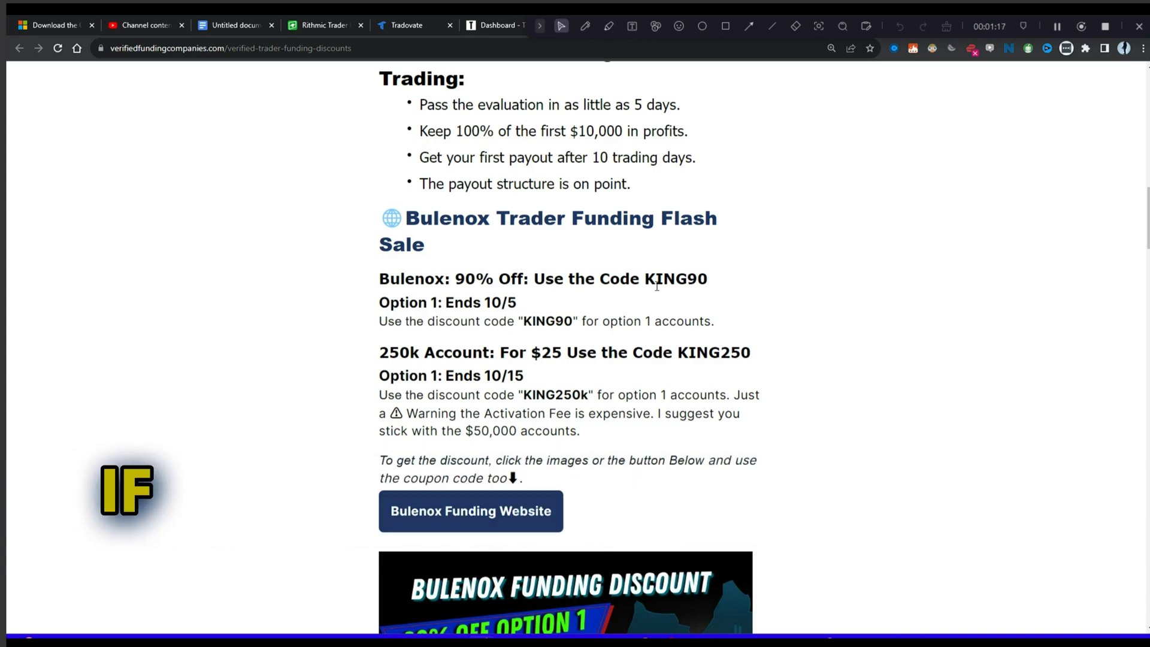
{"action": "scroll", "coordinate": [452, 316], "scroll_direction": "down", "scroll_amount": 2}
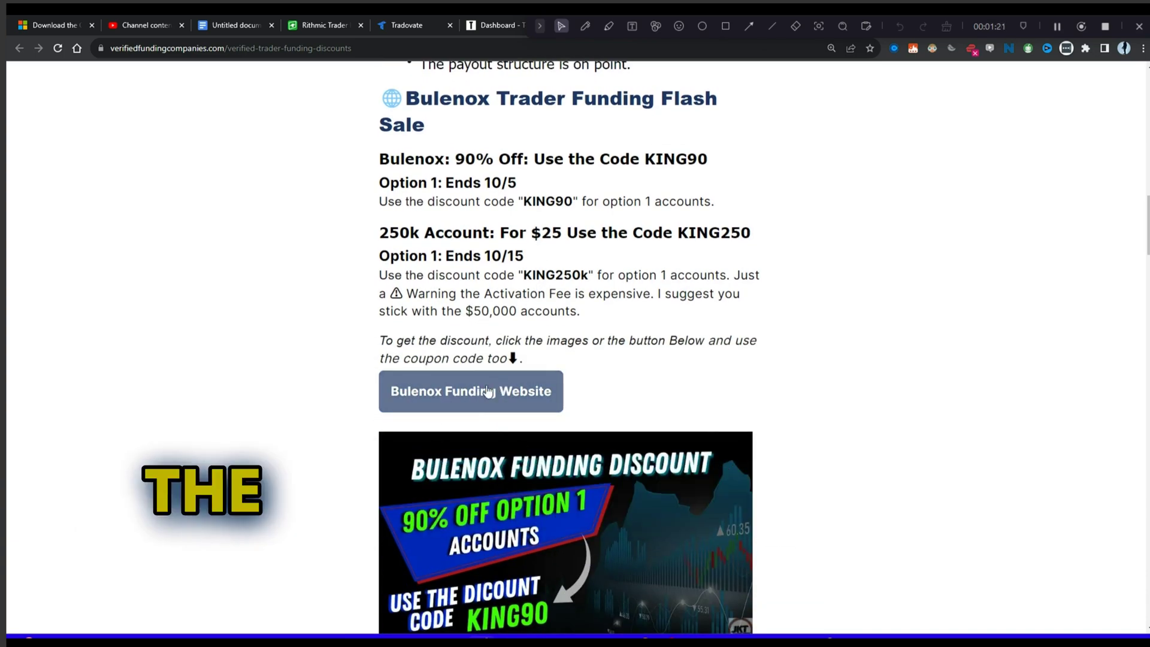
{"action": "scroll", "coordinate": [491, 467], "scroll_direction": "down", "scroll_amount": 4}
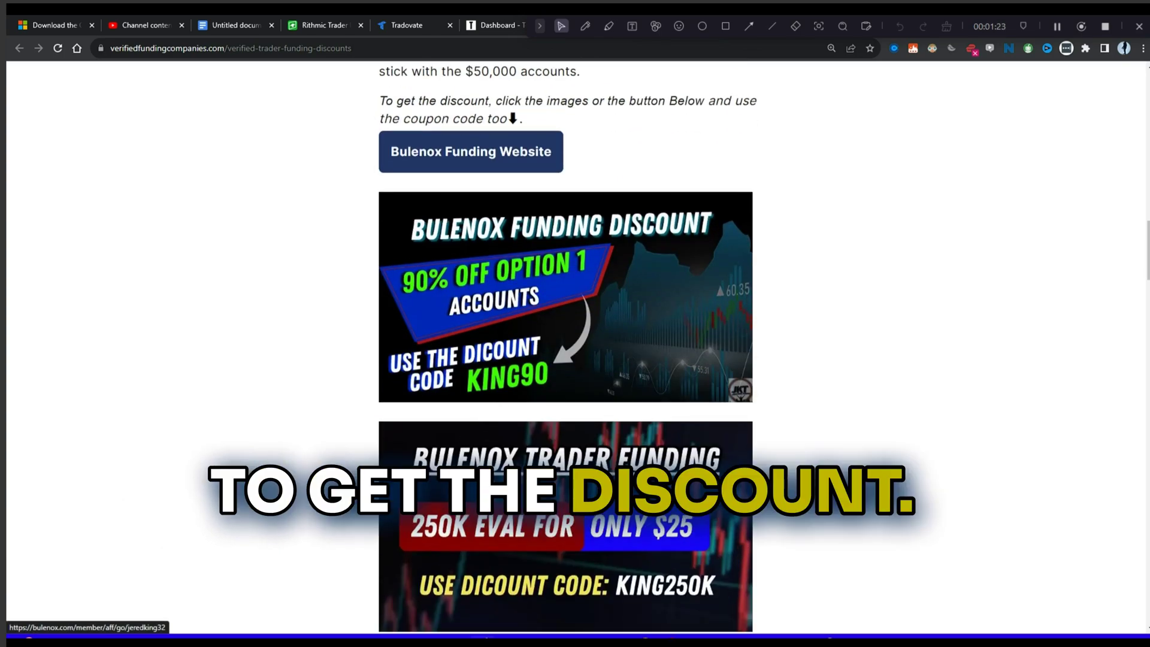
{"action": "scroll", "coordinate": [491, 466], "scroll_direction": "down", "scroll_amount": 6}
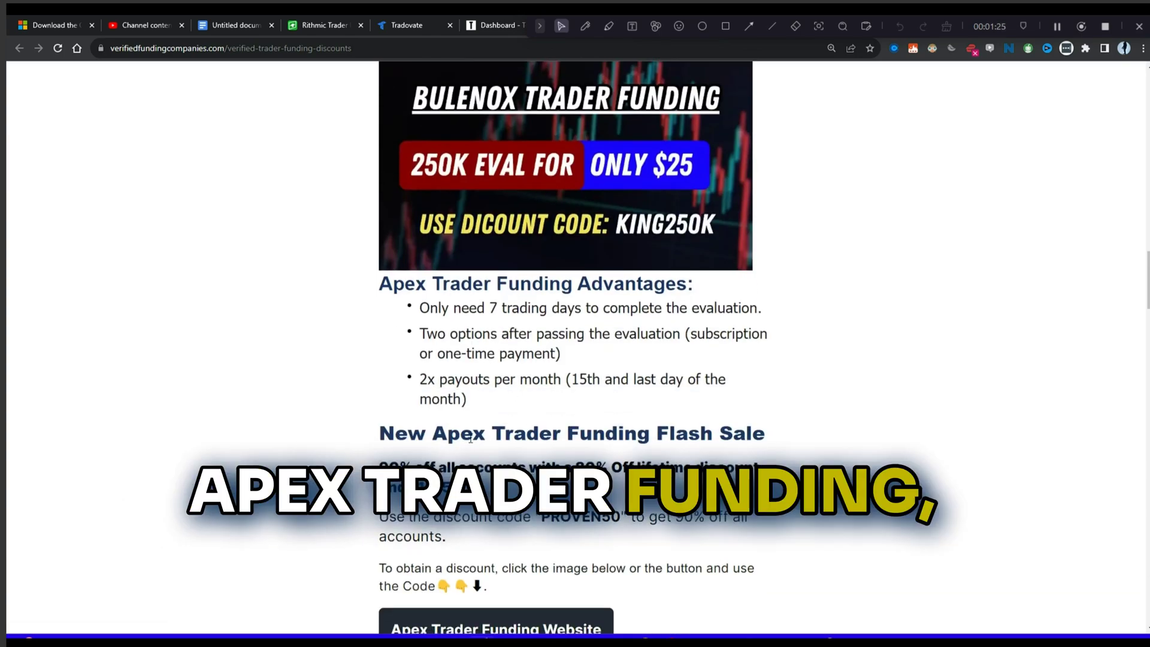
{"action": "scroll", "coordinate": [371, 372], "scroll_direction": "down", "scroll_amount": 2}
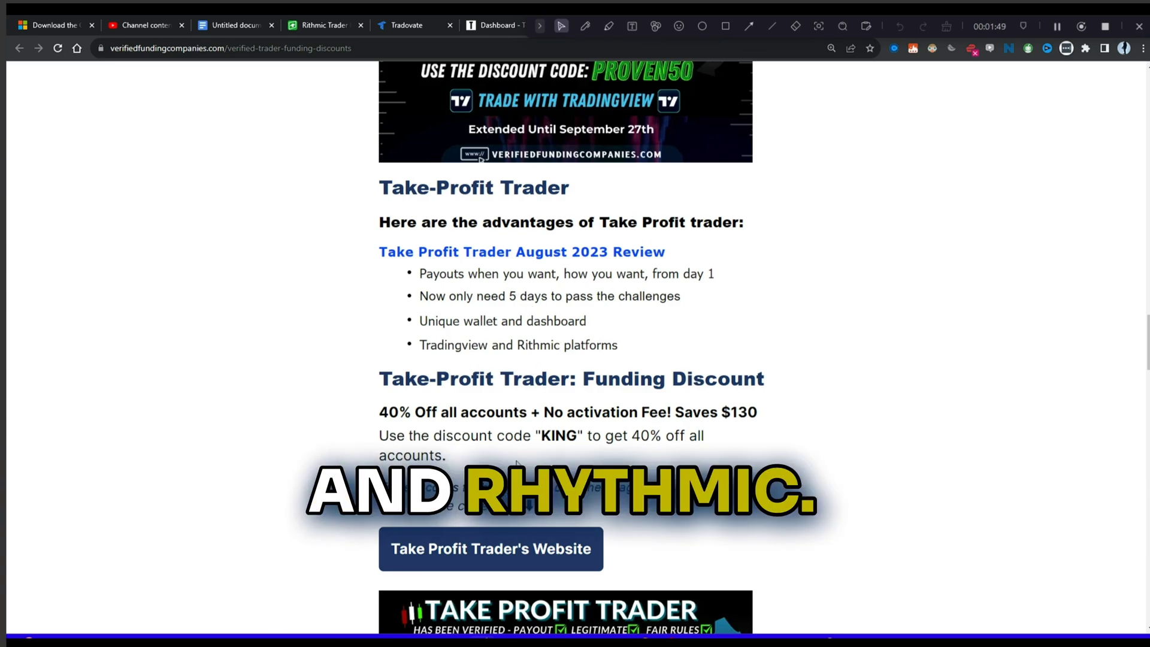
Step: Scroll through the Take-Profit Trader 40% off and TopStep discount sections
{"action": "scroll", "coordinate": [492, 468], "scroll_direction": "down", "scroll_amount": 2}
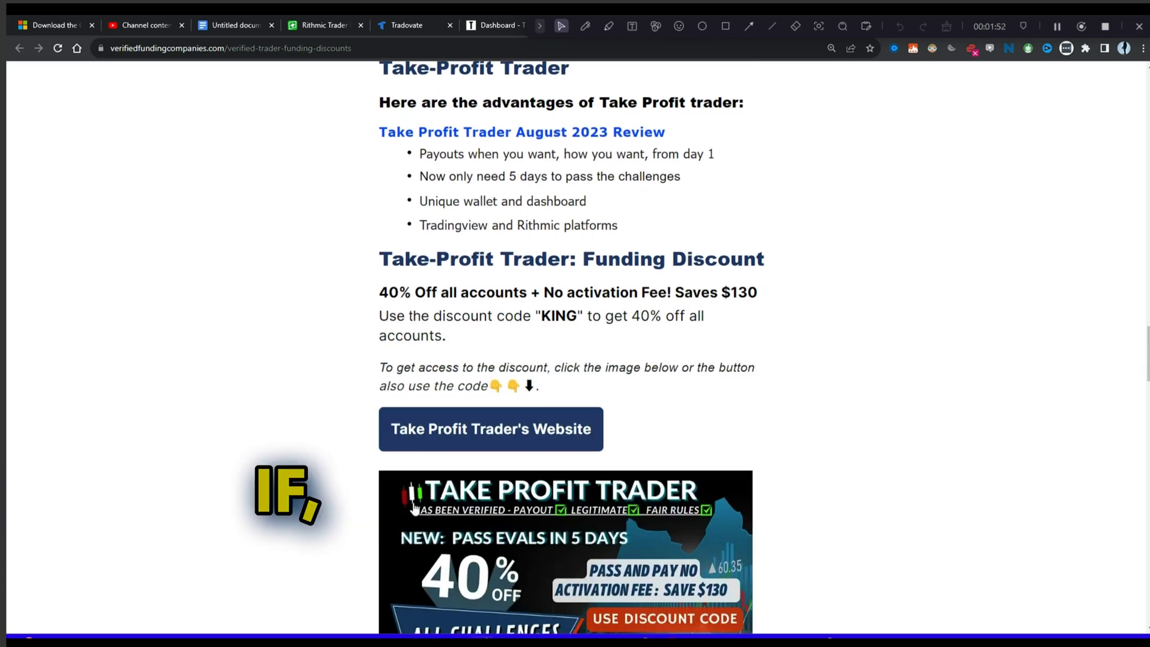
{"action": "scroll", "coordinate": [415, 508], "scroll_direction": "down", "scroll_amount": 2}
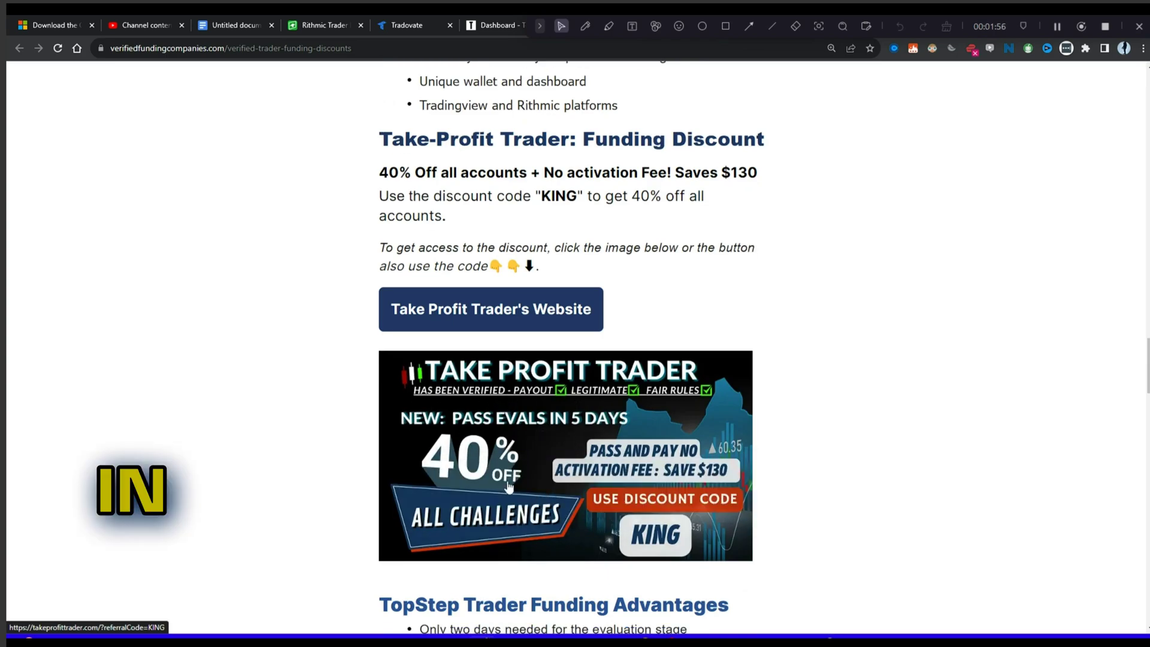
{"action": "scroll", "coordinate": [531, 365], "scroll_direction": "up", "scroll_amount": 10}
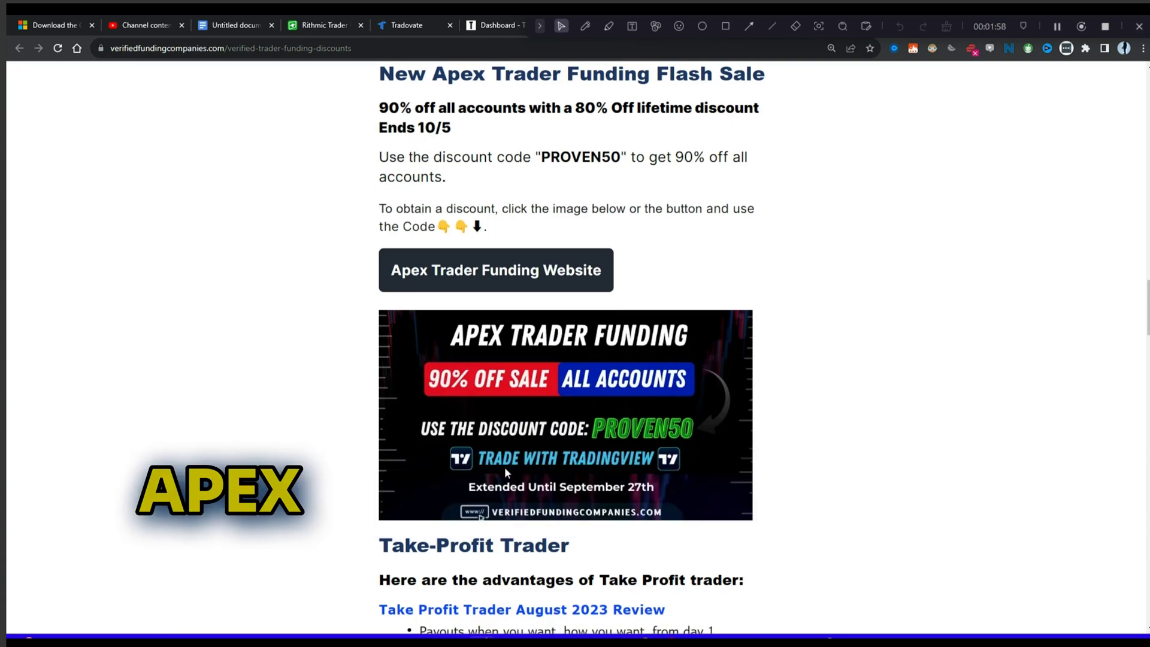
{"action": "scroll", "coordinate": [531, 366], "scroll_direction": "down", "scroll_amount": 11}
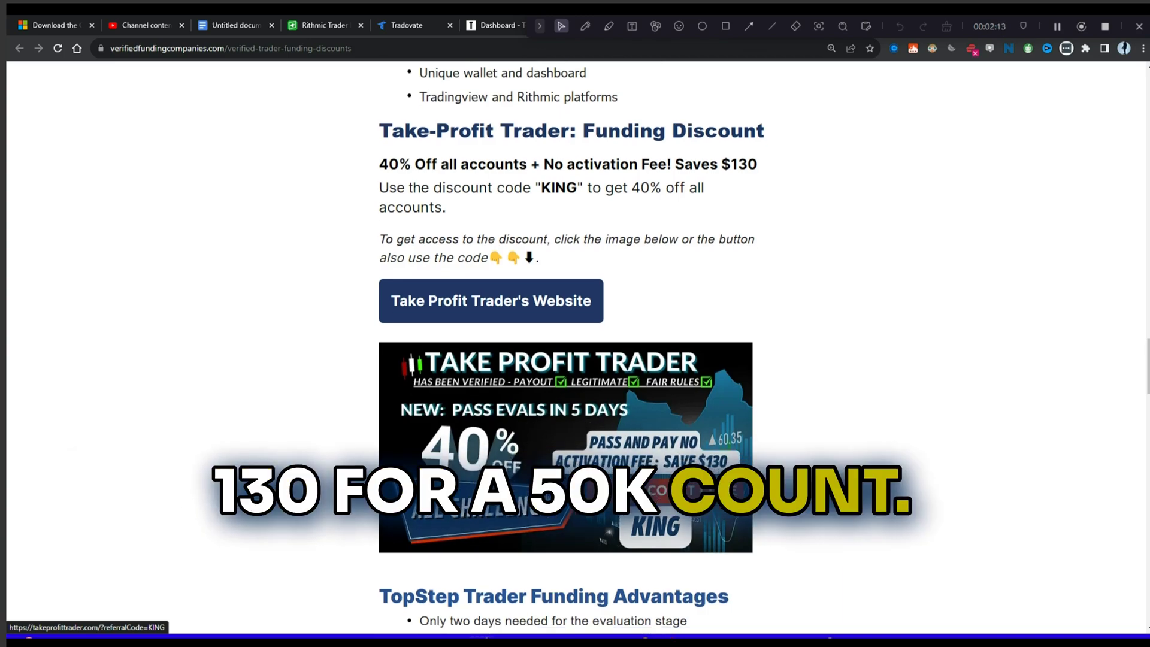
{"action": "scroll", "coordinate": [497, 419], "scroll_direction": "down", "scroll_amount": 2}
{"action": "scroll", "coordinate": [540, 453], "scroll_direction": "down", "scroll_amount": 4}
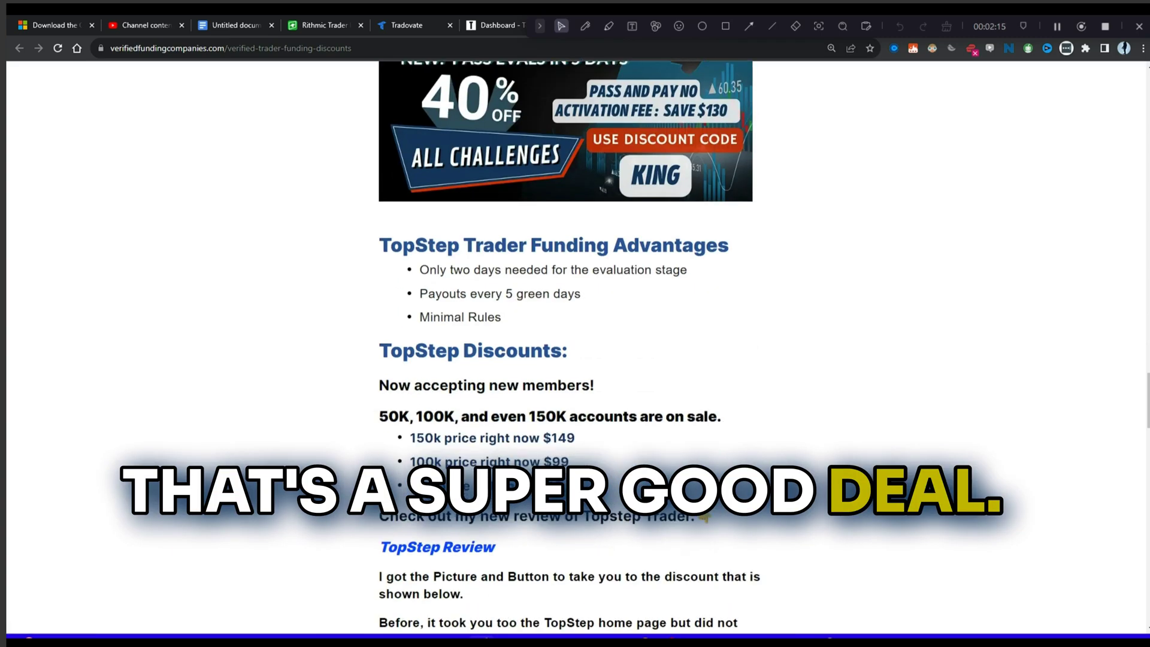
{"action": "scroll", "coordinate": [557, 459], "scroll_direction": "down", "scroll_amount": 2}
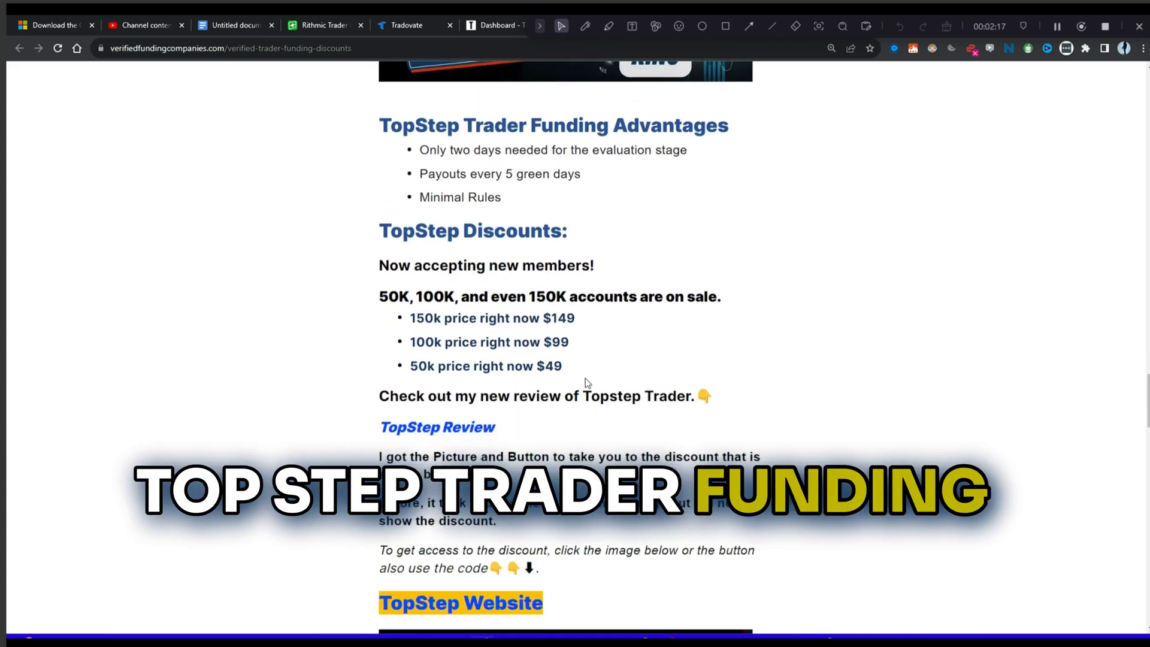
{"action": "scroll", "coordinate": [429, 369], "scroll_direction": "down", "scroll_amount": 1}
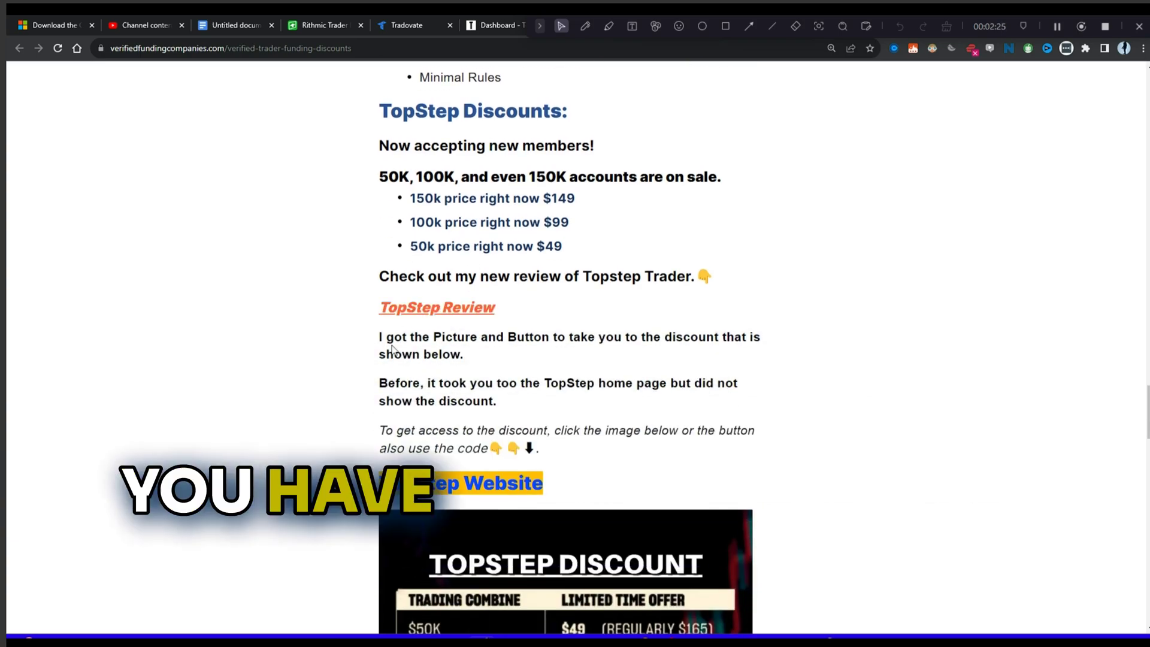
{"action": "scroll", "coordinate": [511, 408], "scroll_direction": "down", "scroll_amount": 4}
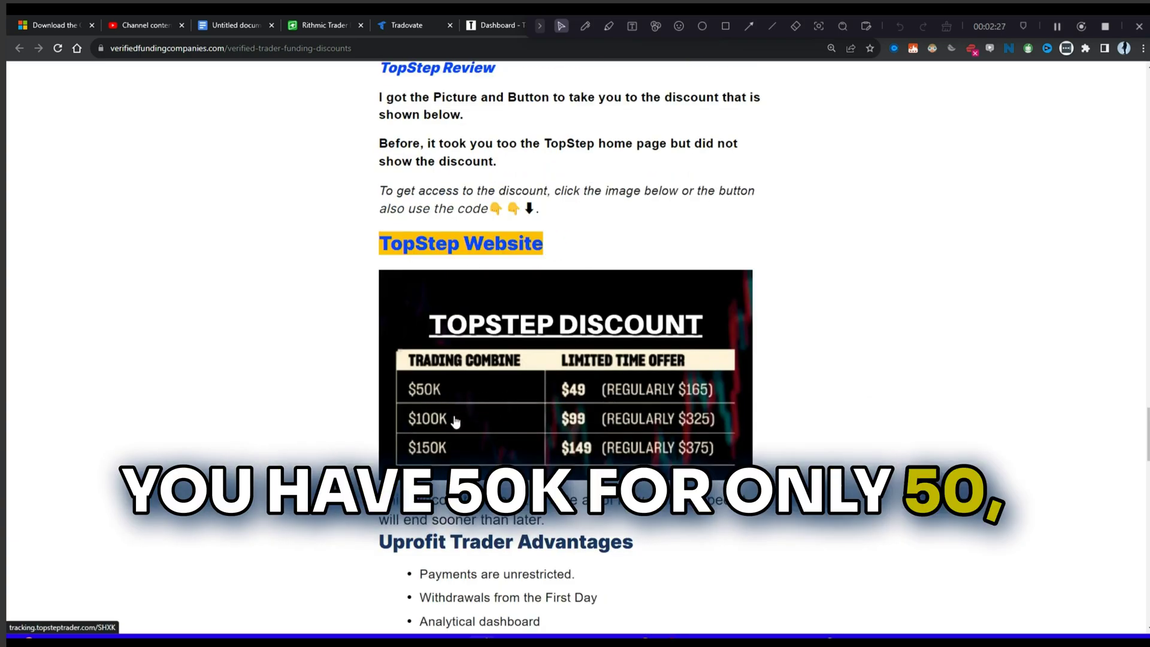
{"action": "scroll", "coordinate": [467, 479], "scroll_direction": "up", "scroll_amount": 4}
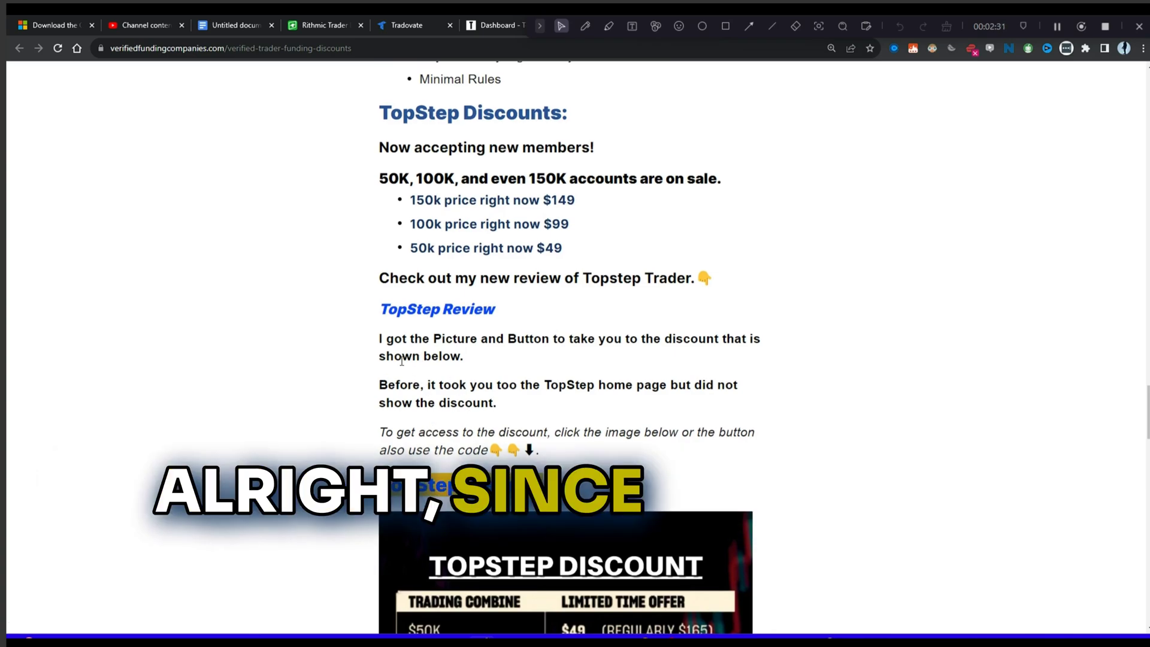
{"action": "scroll", "coordinate": [471, 483], "scroll_direction": "up", "scroll_amount": 4}
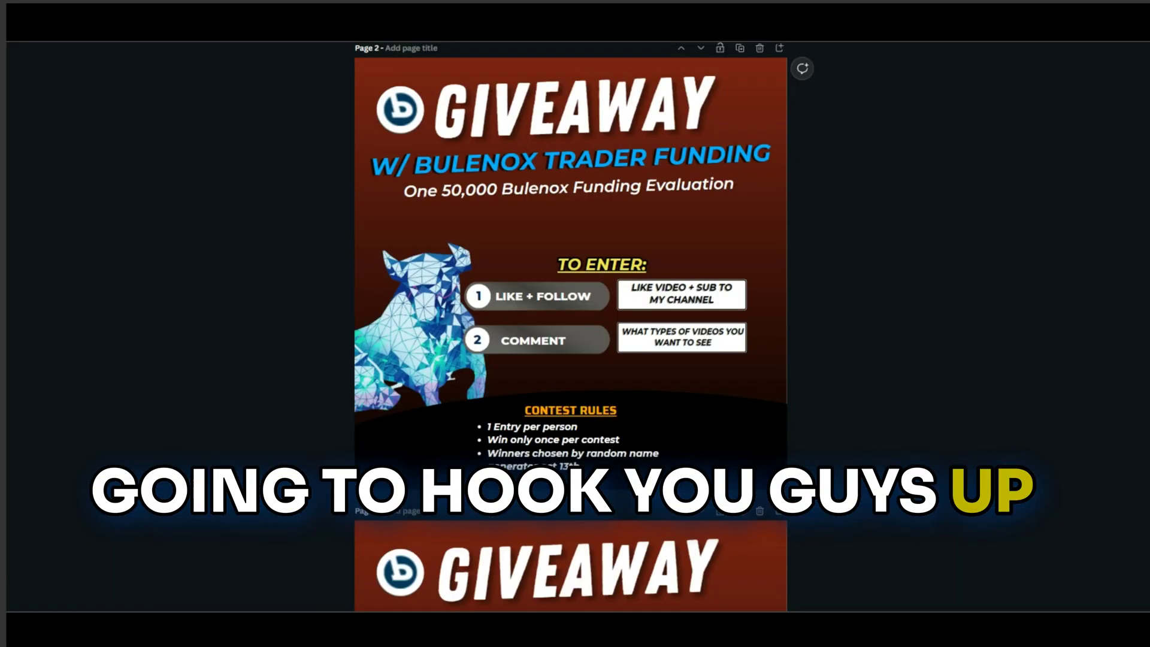
{"action": "scroll", "coordinate": [909, 499], "scroll_direction": "up", "scroll_amount": 2}
{"action": "scroll", "coordinate": [910, 500], "scroll_direction": "down", "scroll_amount": 2}
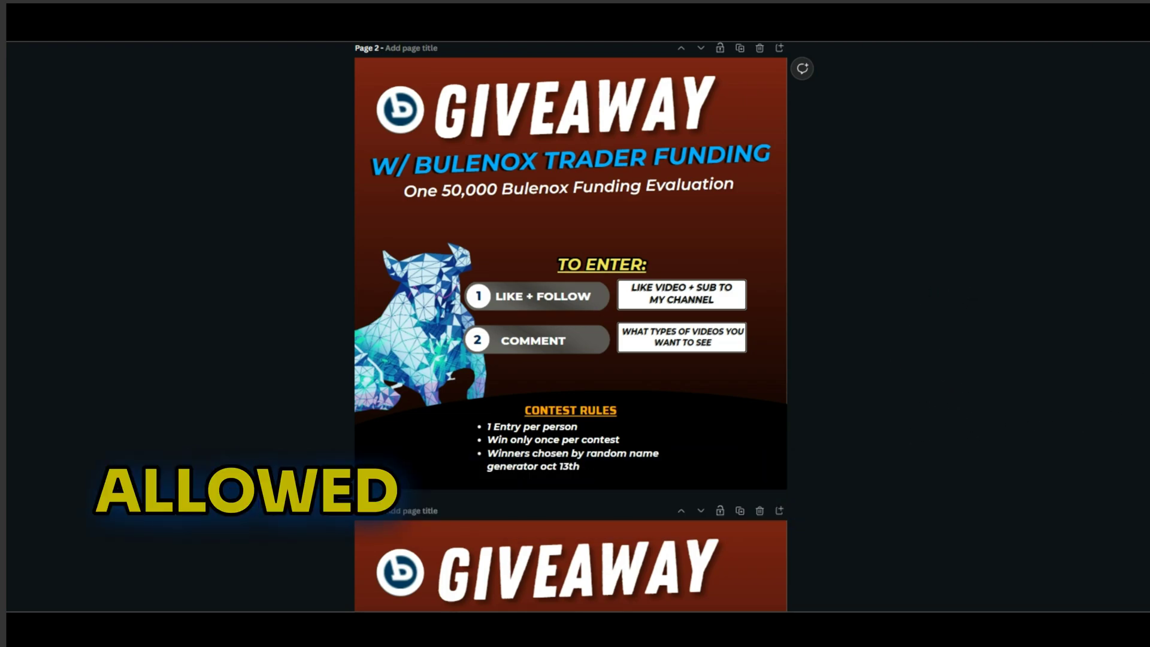
{"action": "scroll", "coordinate": [882, 504], "scroll_direction": "up", "scroll_amount": 1}
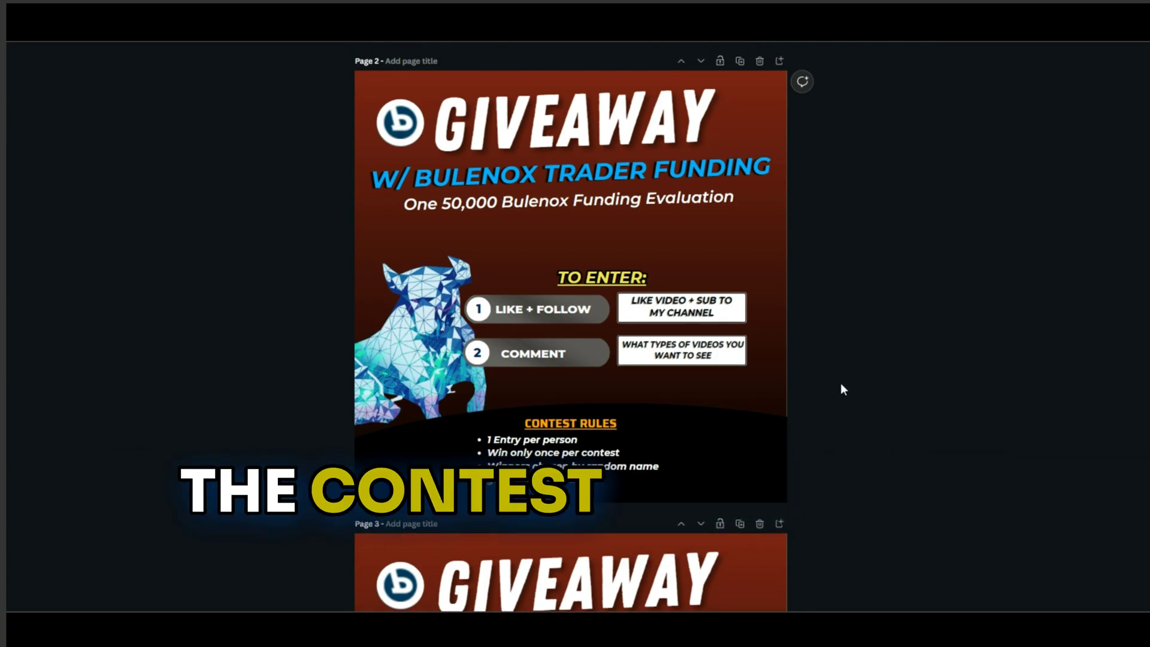